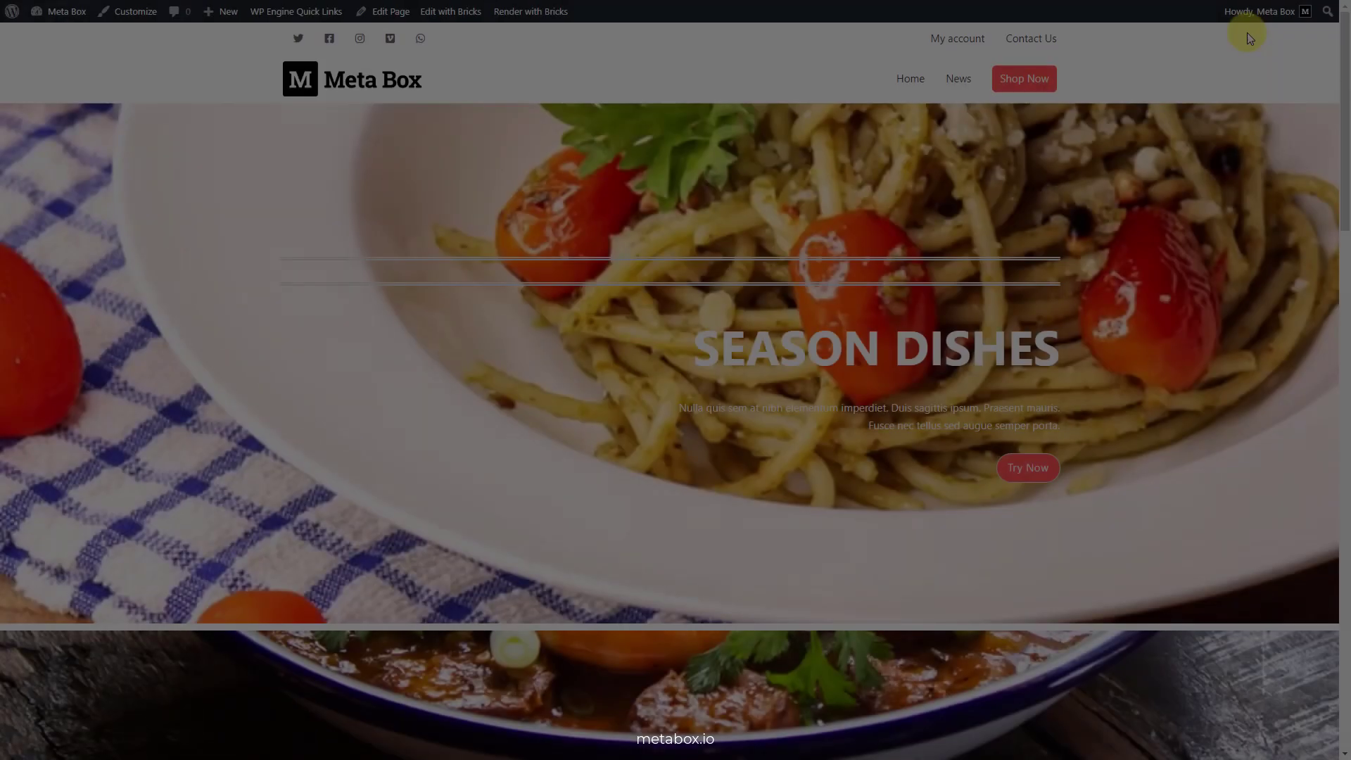
Scroll down through the restaurant homepage preview
{"action": "scroll", "coordinate": [1112, 183], "scroll_direction": "down", "scroll_amount": 1}
{"action": "scroll", "coordinate": [1034, 286], "scroll_direction": "down", "scroll_amount": 15}
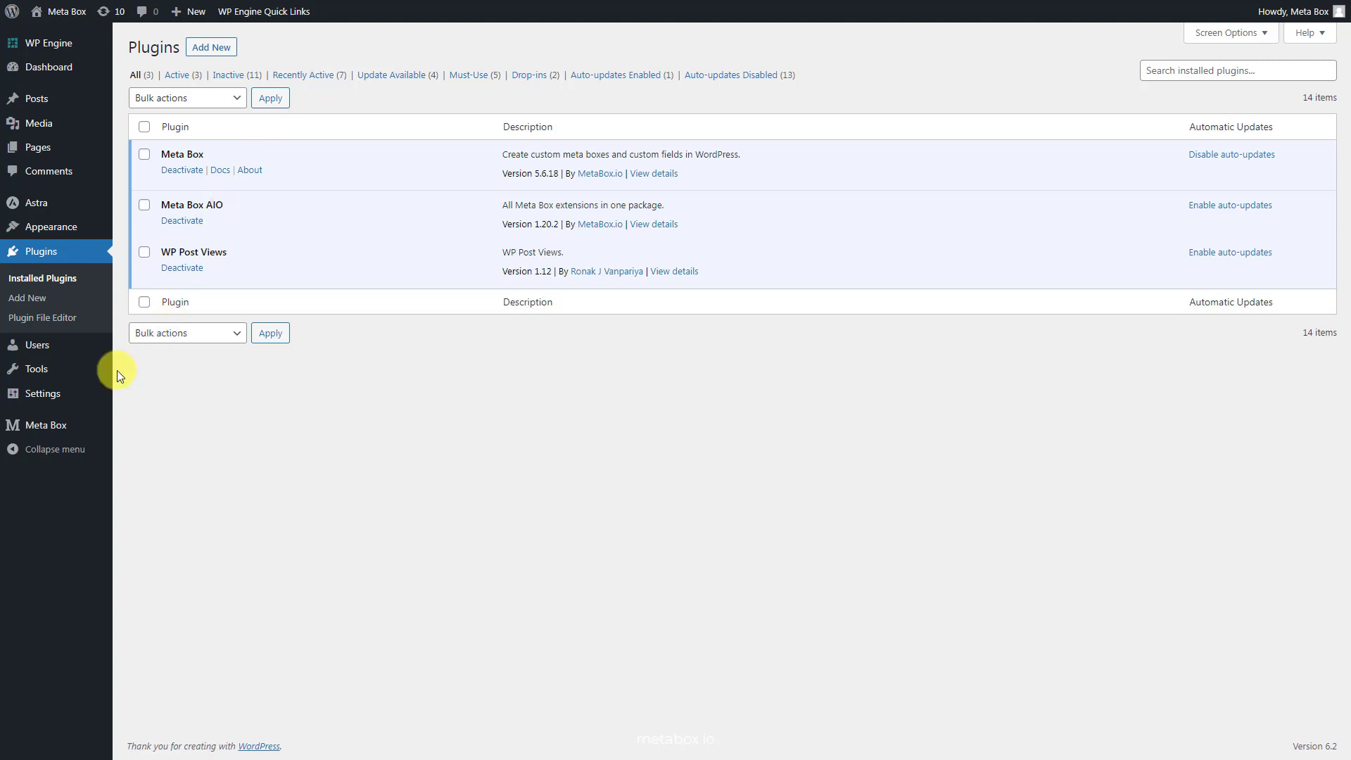
View the Meta Box Extensions page, then activate the Bricks theme
{"action": "mouse_move", "coordinate": [44, 425]}
{"action": "left_click", "coordinate": [138, 568]}
{"action": "mouse_move", "coordinate": [51, 224]}
{"action": "left_click", "coordinate": [149, 231]}
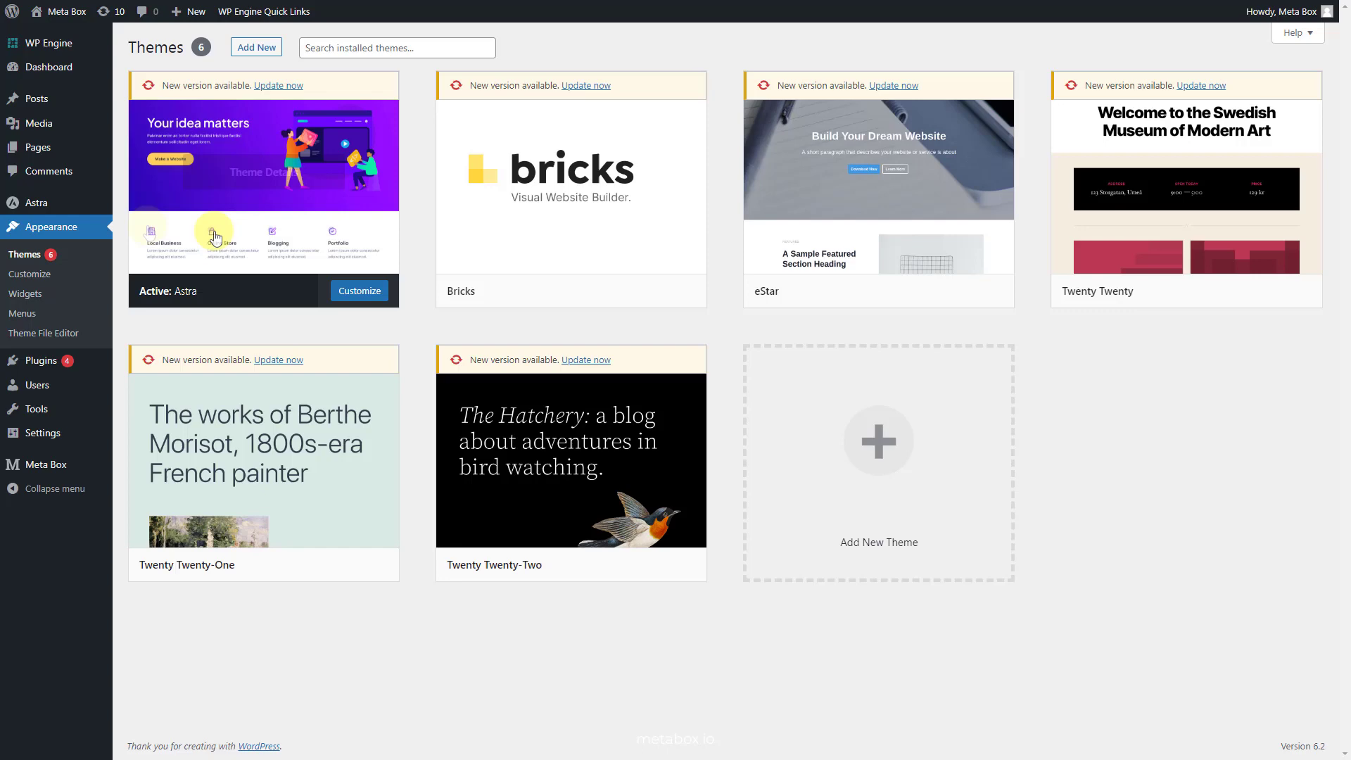
{"action": "mouse_move", "coordinate": [519, 292]}
{"action": "left_click", "coordinate": [583, 294]}
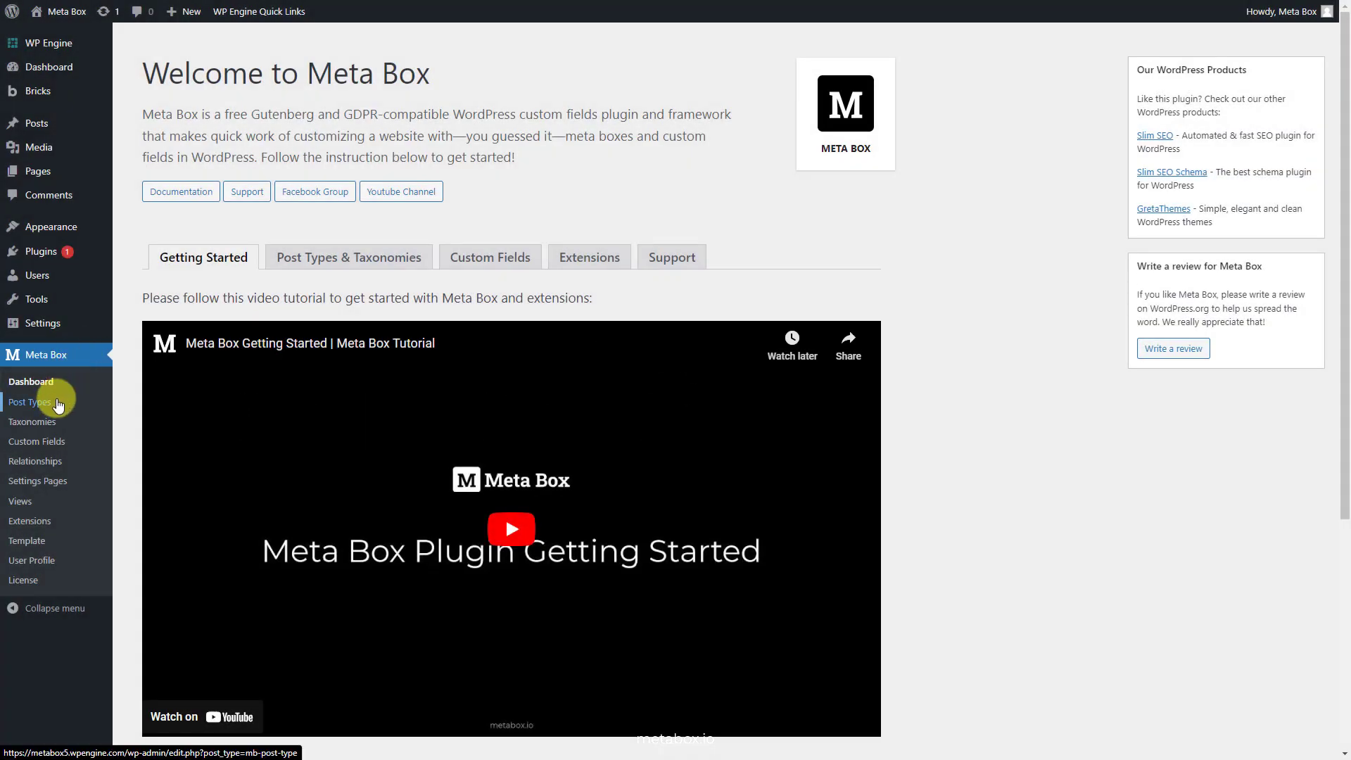
Create a Meta Box post type with plural 'Restaurants' and singular 'Restaurant', and publish it
{"action": "left_click", "coordinate": [55, 399]}
{"action": "left_click", "coordinate": [238, 47]}
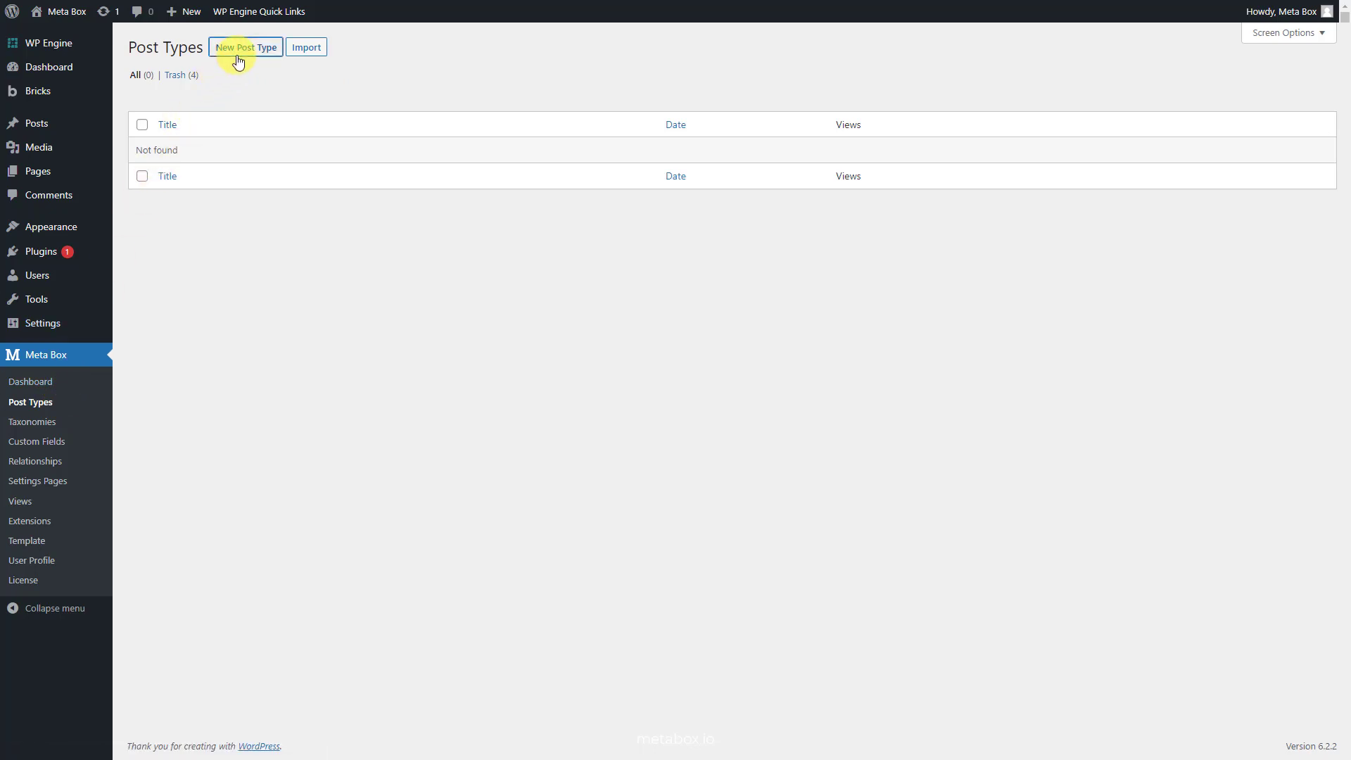
{"action": "left_click", "coordinate": [505, 128]}
{"action": "type", "text": "Restaurants"}
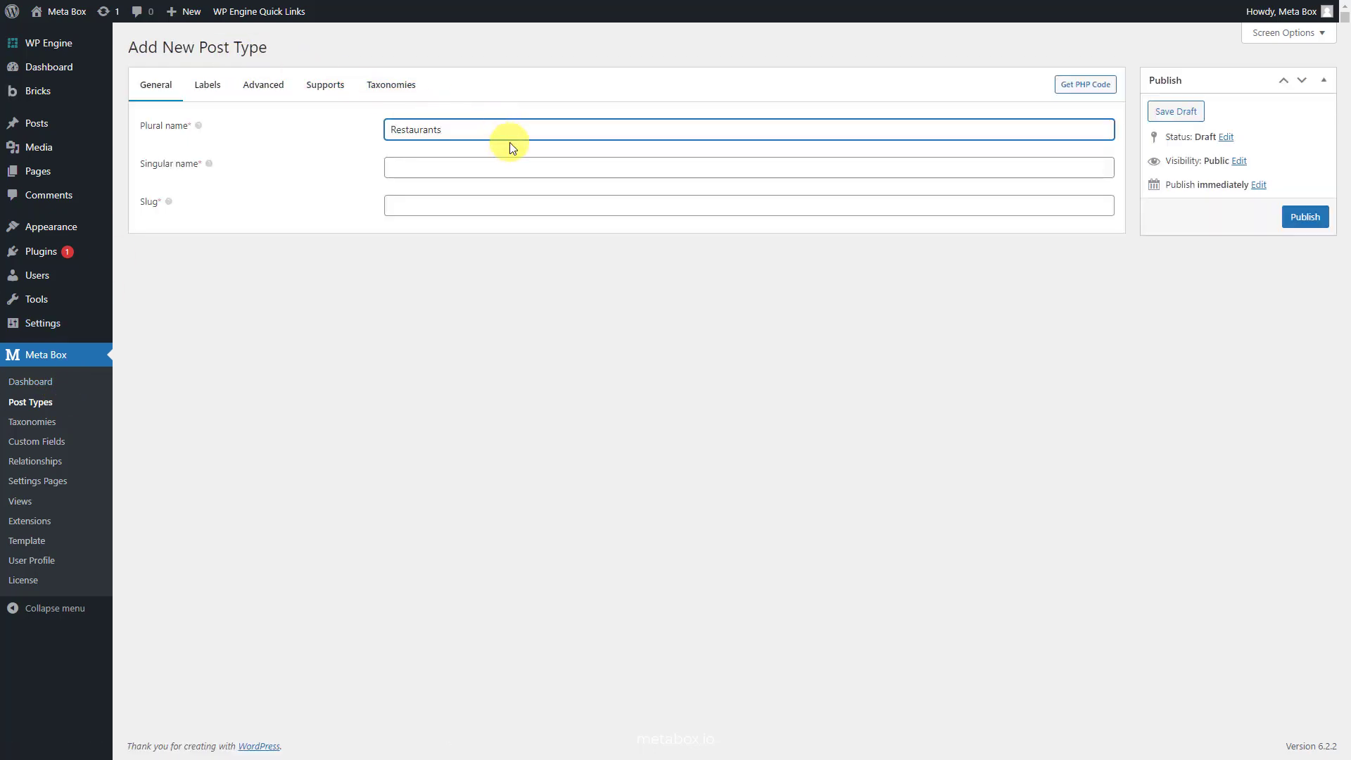
{"action": "left_click", "coordinate": [519, 167]}
{"action": "type", "text": "Restaurant"}
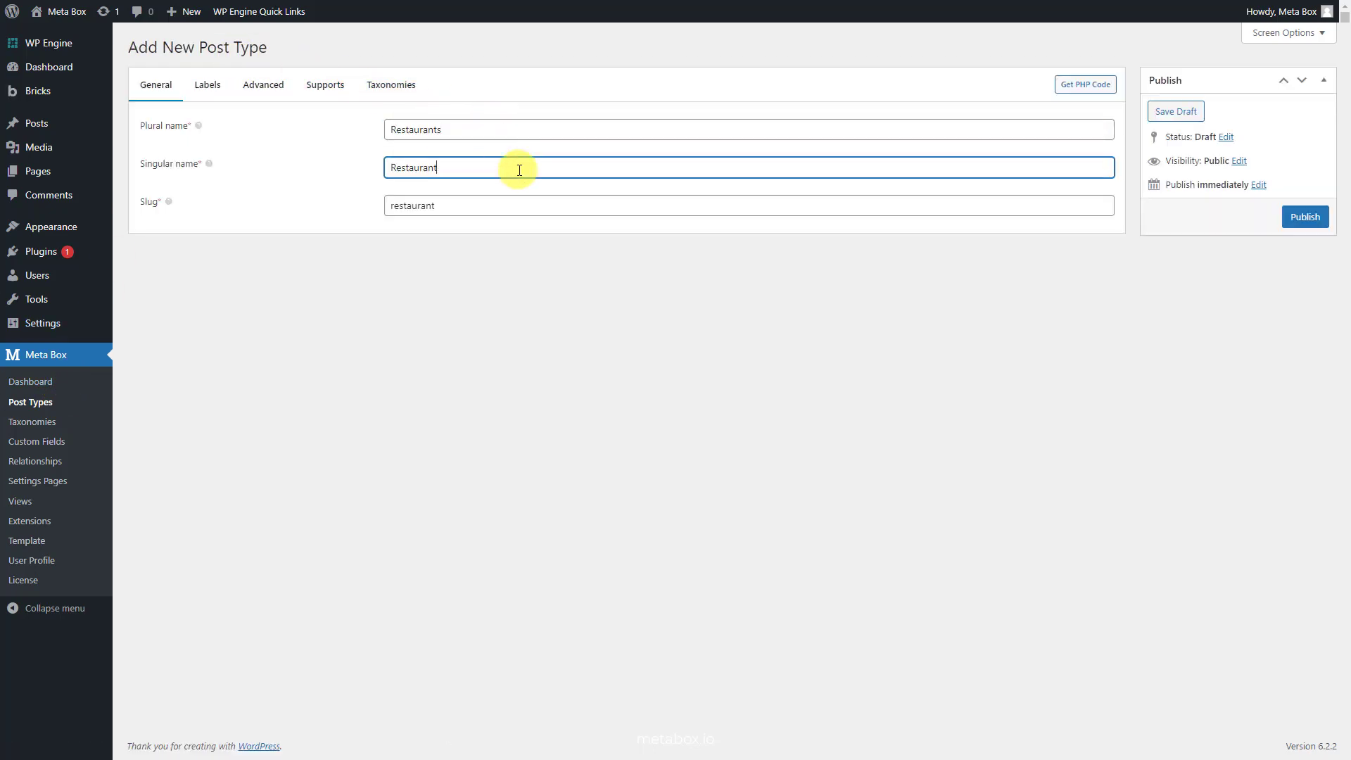
{"action": "left_click", "coordinate": [1305, 216]}
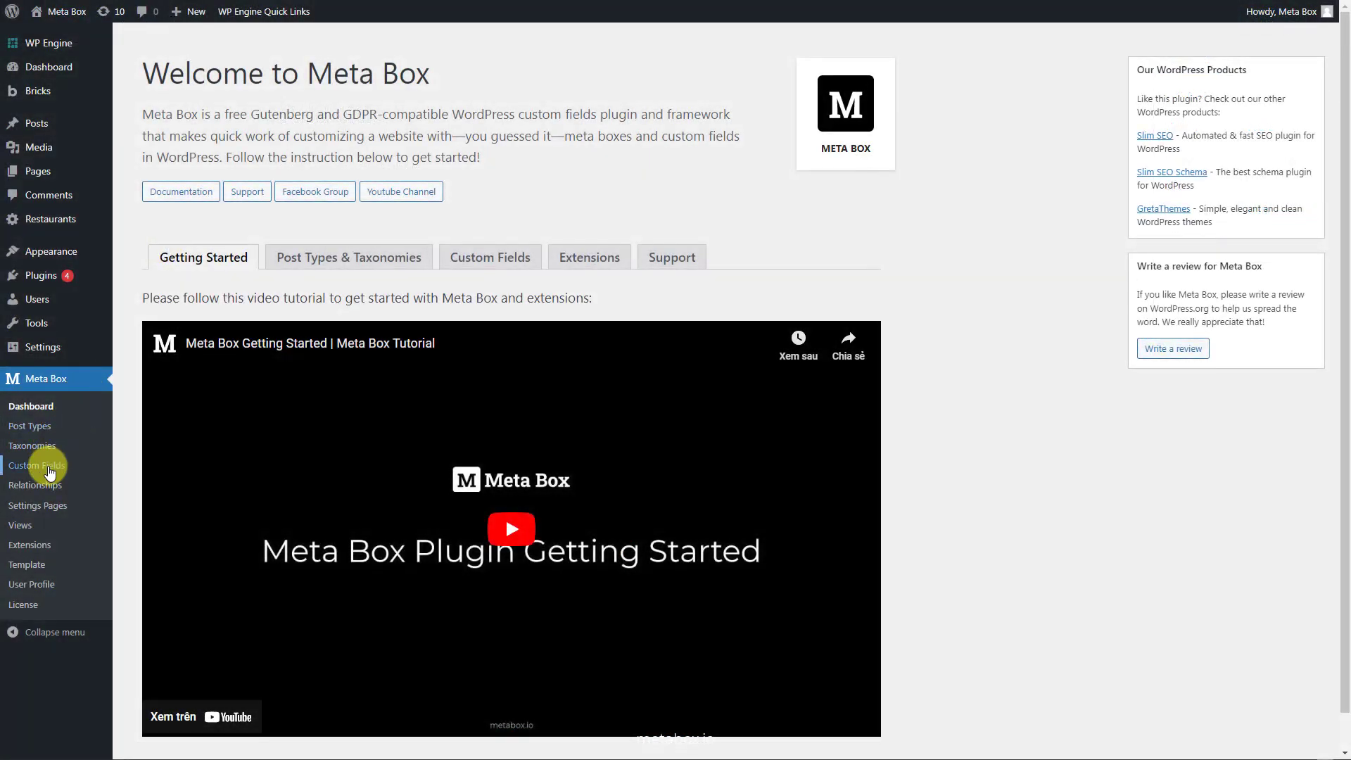
Start a 'Restaurant Information' field group with a Text field labelled Address
{"action": "left_click", "coordinate": [48, 467]}
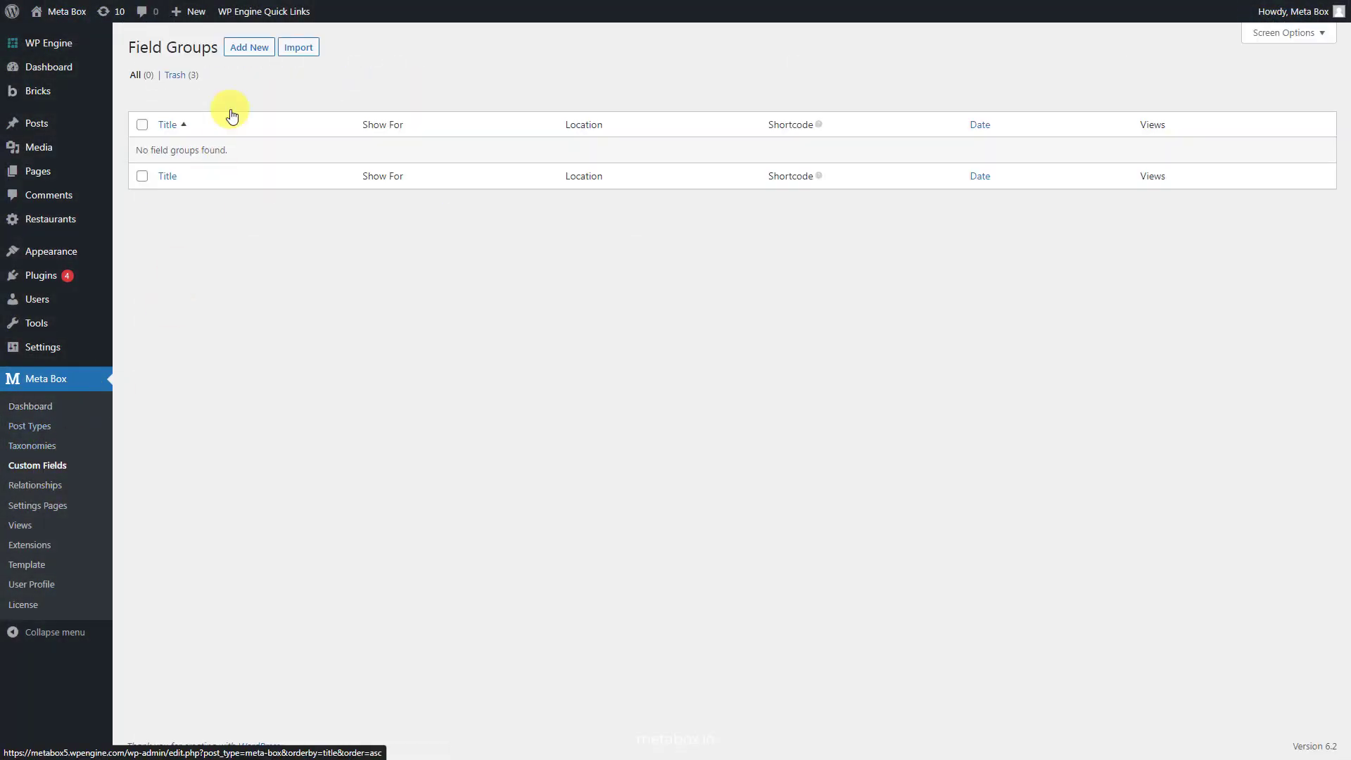
{"action": "left_click", "coordinate": [248, 49]}
{"action": "type", "text": "Restaurant Information"}
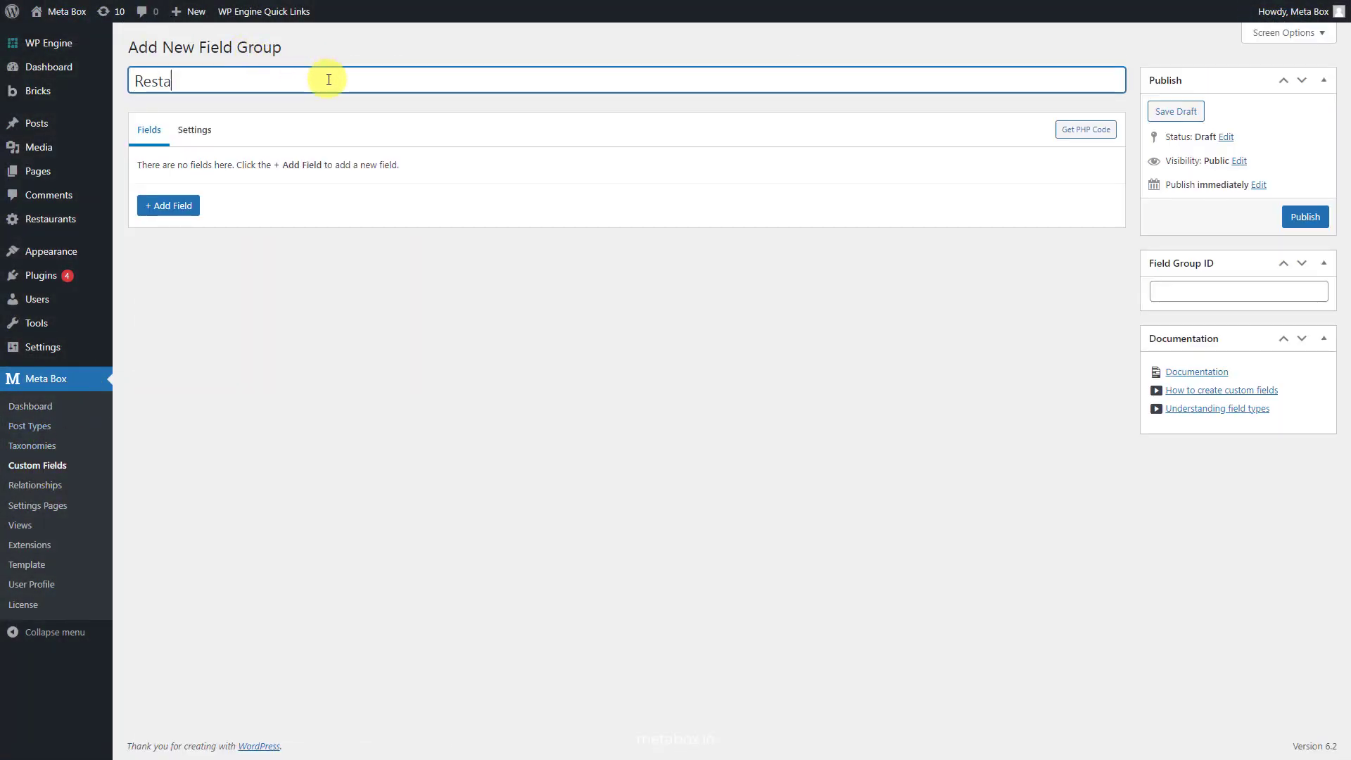
{"action": "left_click", "coordinate": [175, 210]}
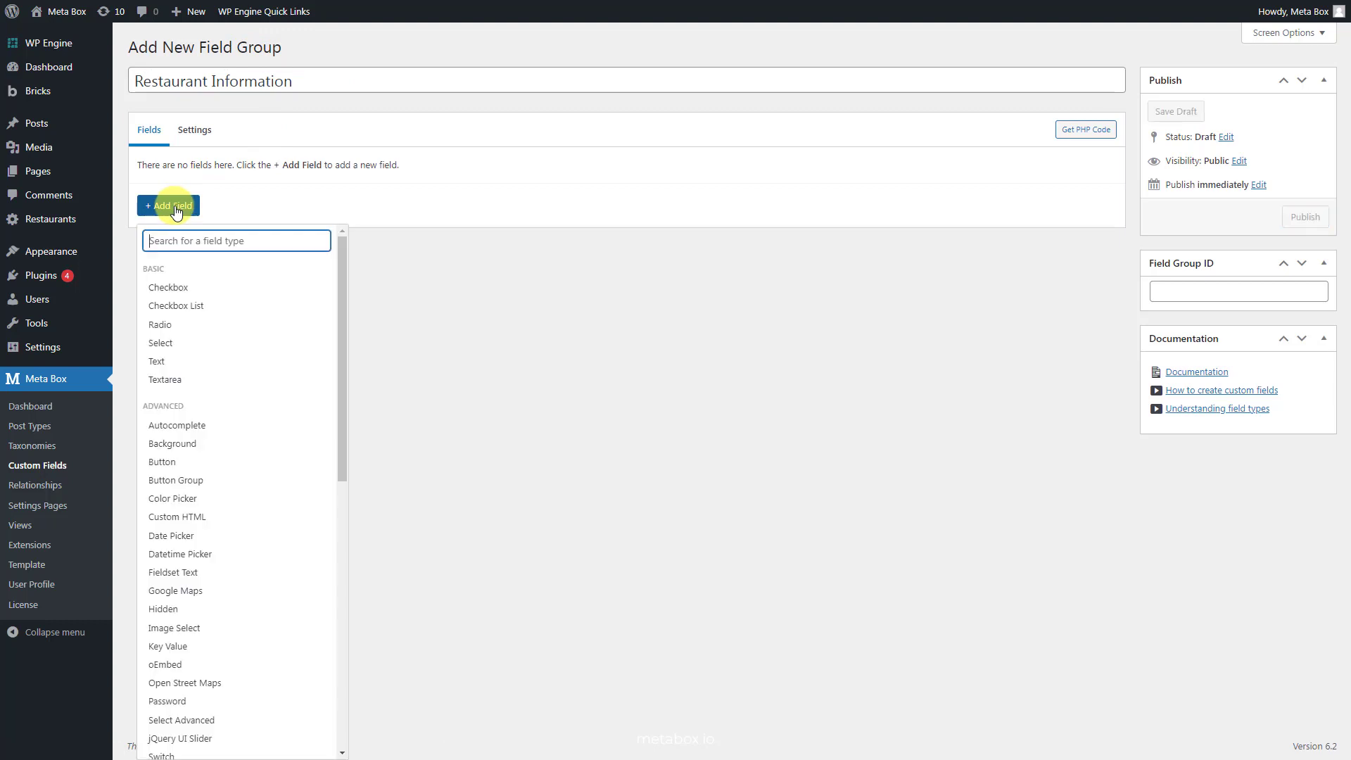
{"action": "type", "text": "text"}
{"action": "left_click", "coordinate": [187, 287]}
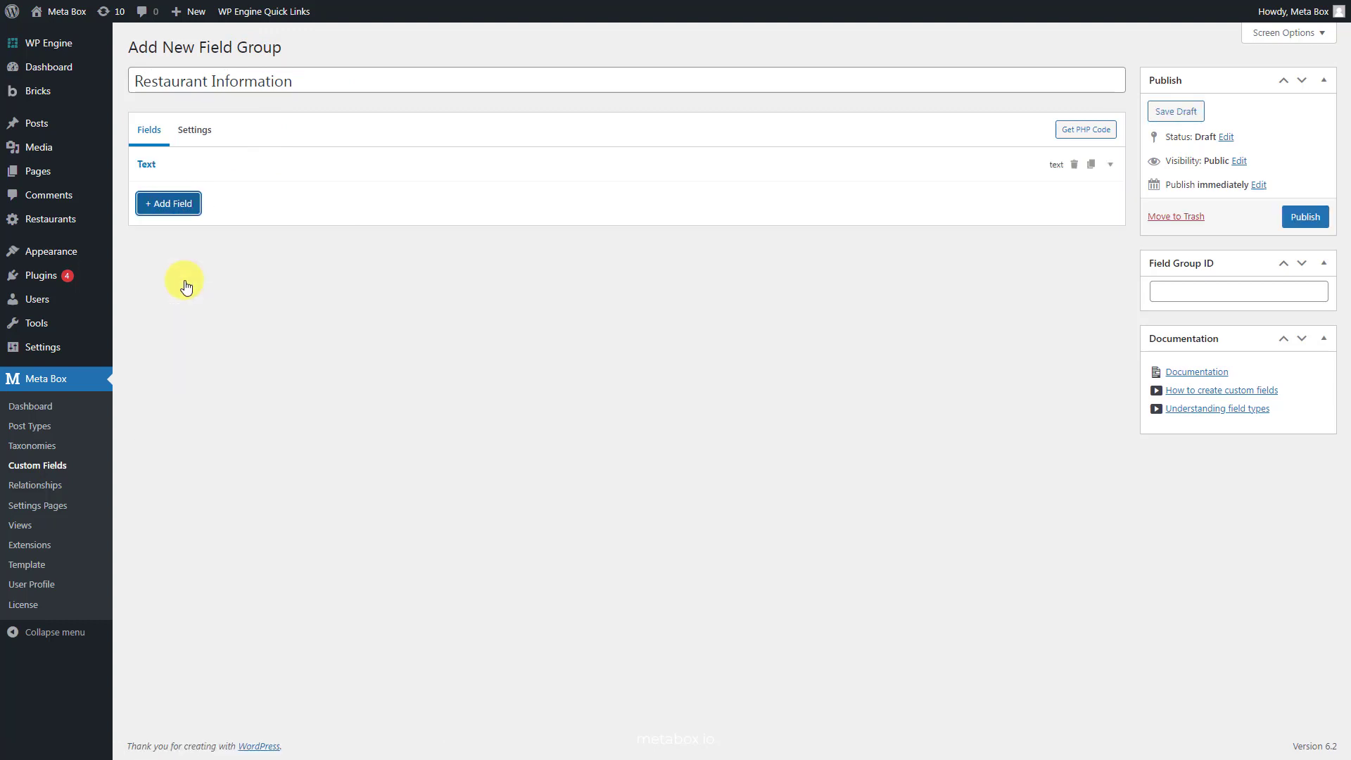
{"action": "left_click", "coordinate": [257, 167]}
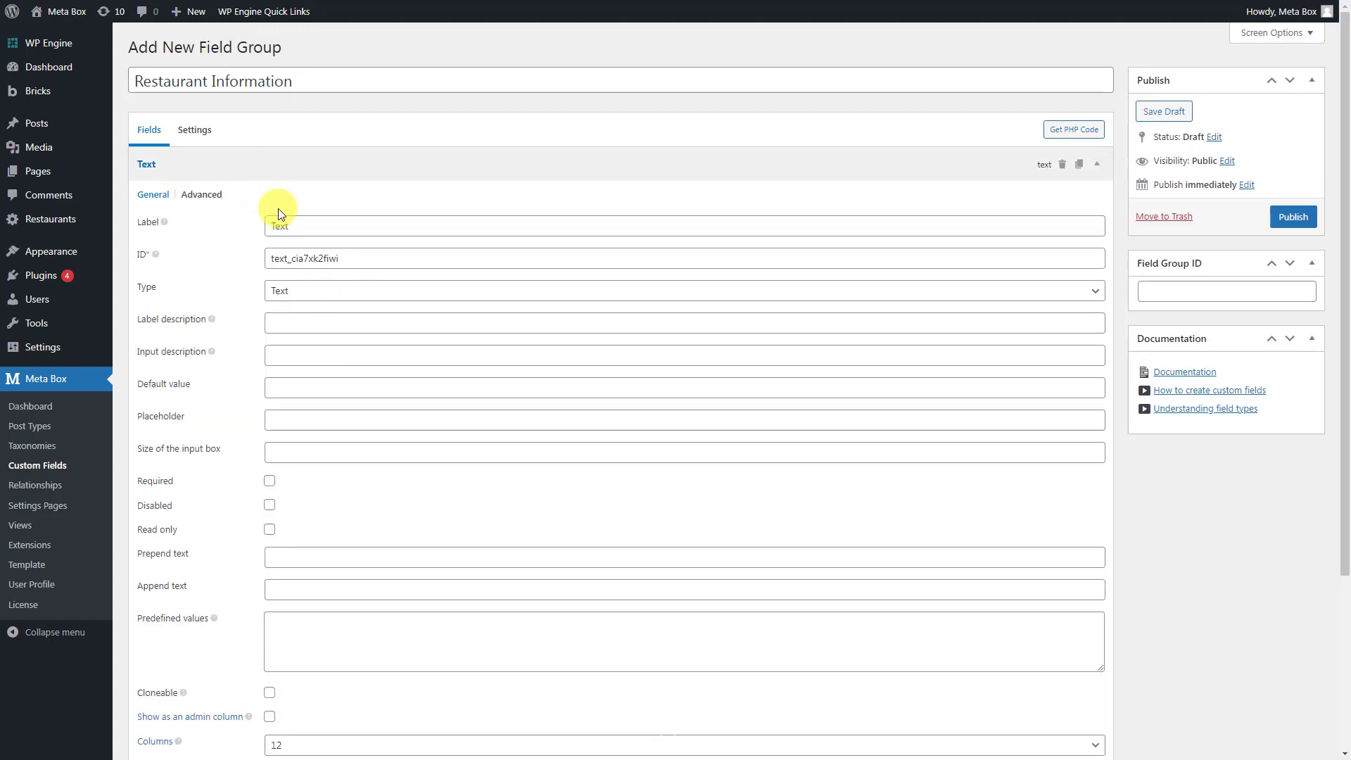
{"action": "left_click", "coordinate": [347, 224]}
{"action": "type", "text": "Address"}
{"action": "left_click", "coordinate": [348, 170]}
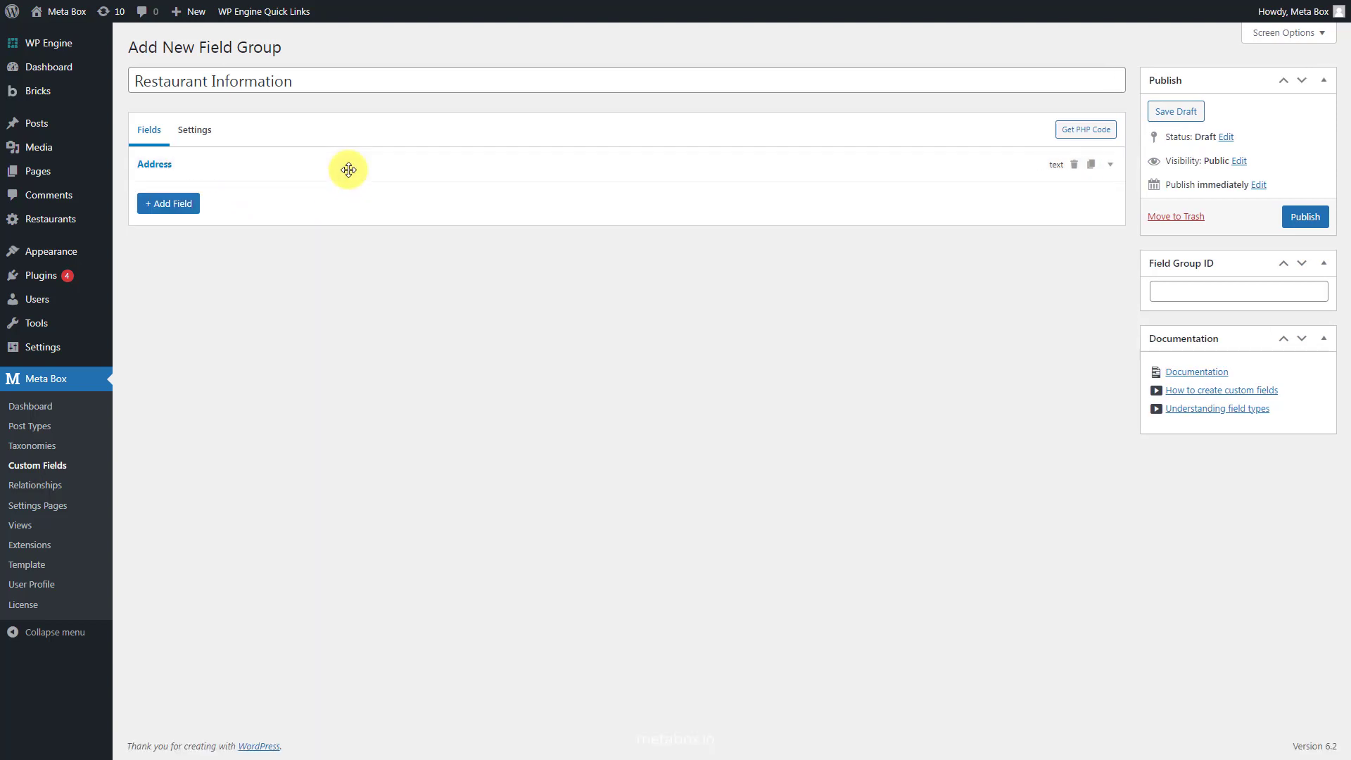
Add a Single Image field labelled Logo
{"action": "left_click", "coordinate": [190, 207]}
{"action": "type", "text": "sing"}
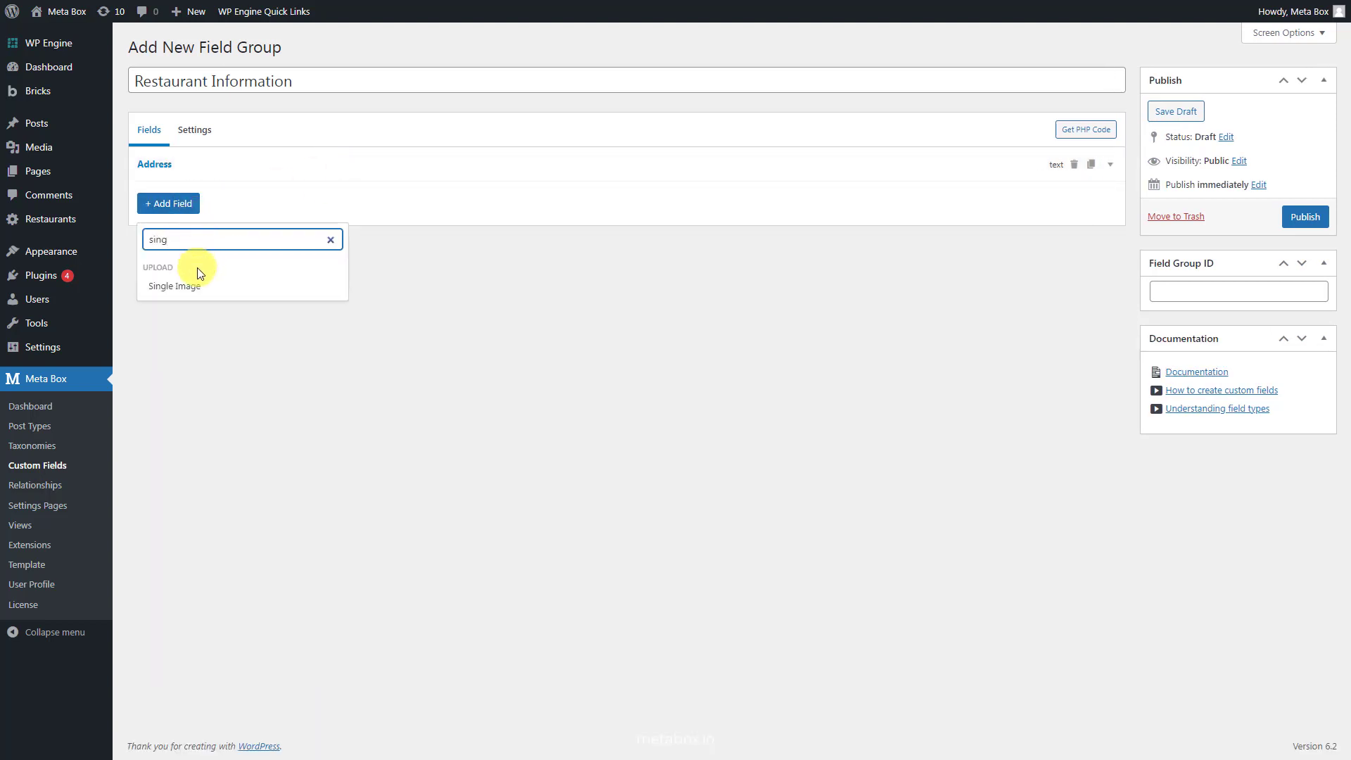
{"action": "left_click", "coordinate": [187, 283]}
{"action": "left_click", "coordinate": [286, 206]}
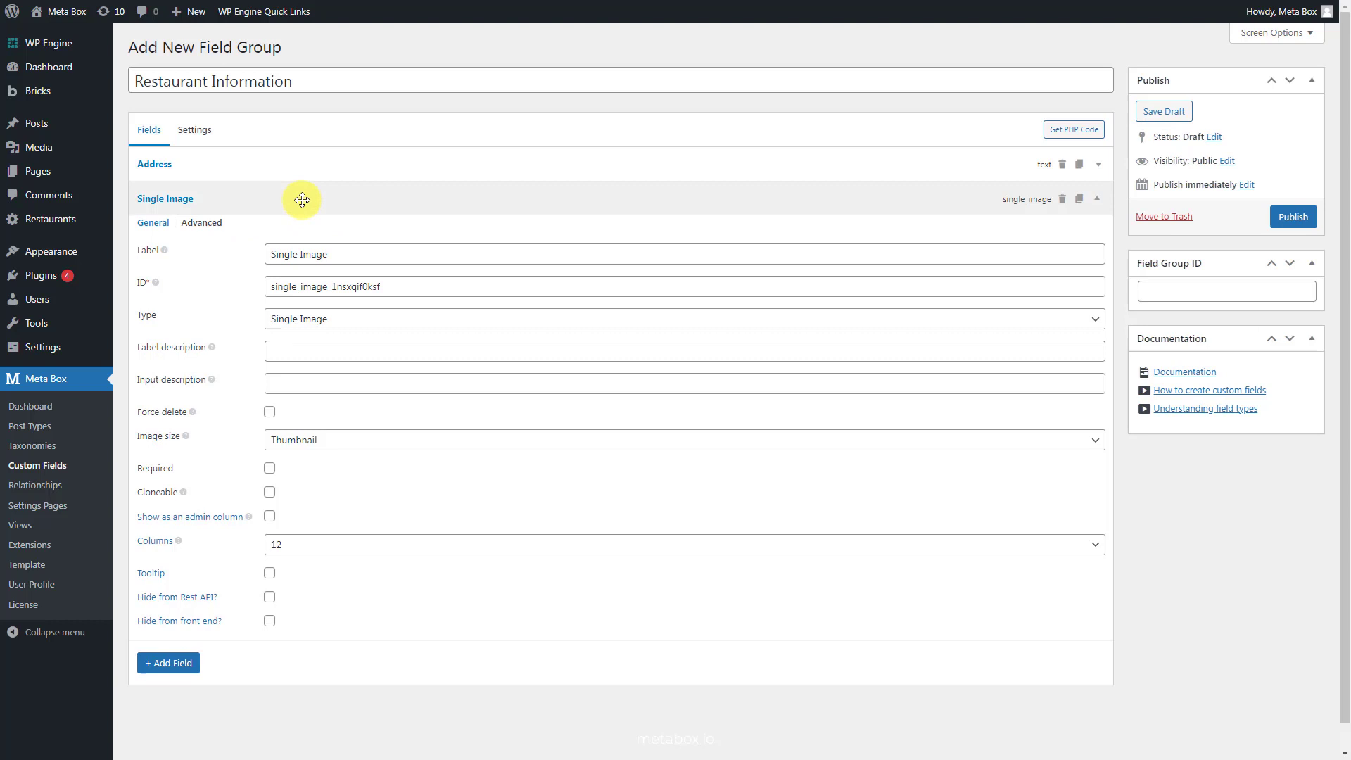
{"action": "triple_click", "coordinate": [373, 261]}
{"action": "type", "text": "Logo"}
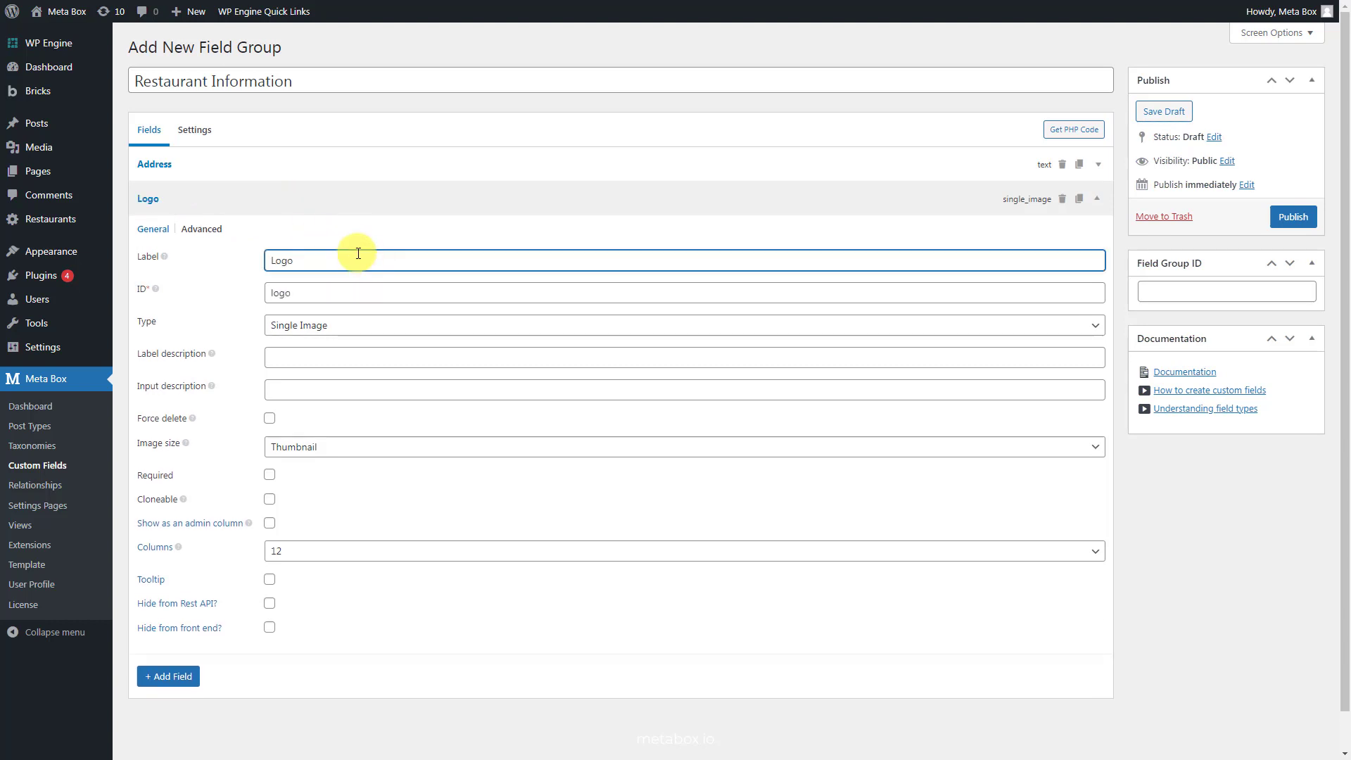
{"action": "left_click", "coordinate": [361, 201]}
Add a Select field labelled Voucher with the three pasted discount choices
{"action": "left_click", "coordinate": [176, 241]}
{"action": "type", "text": "sele"}
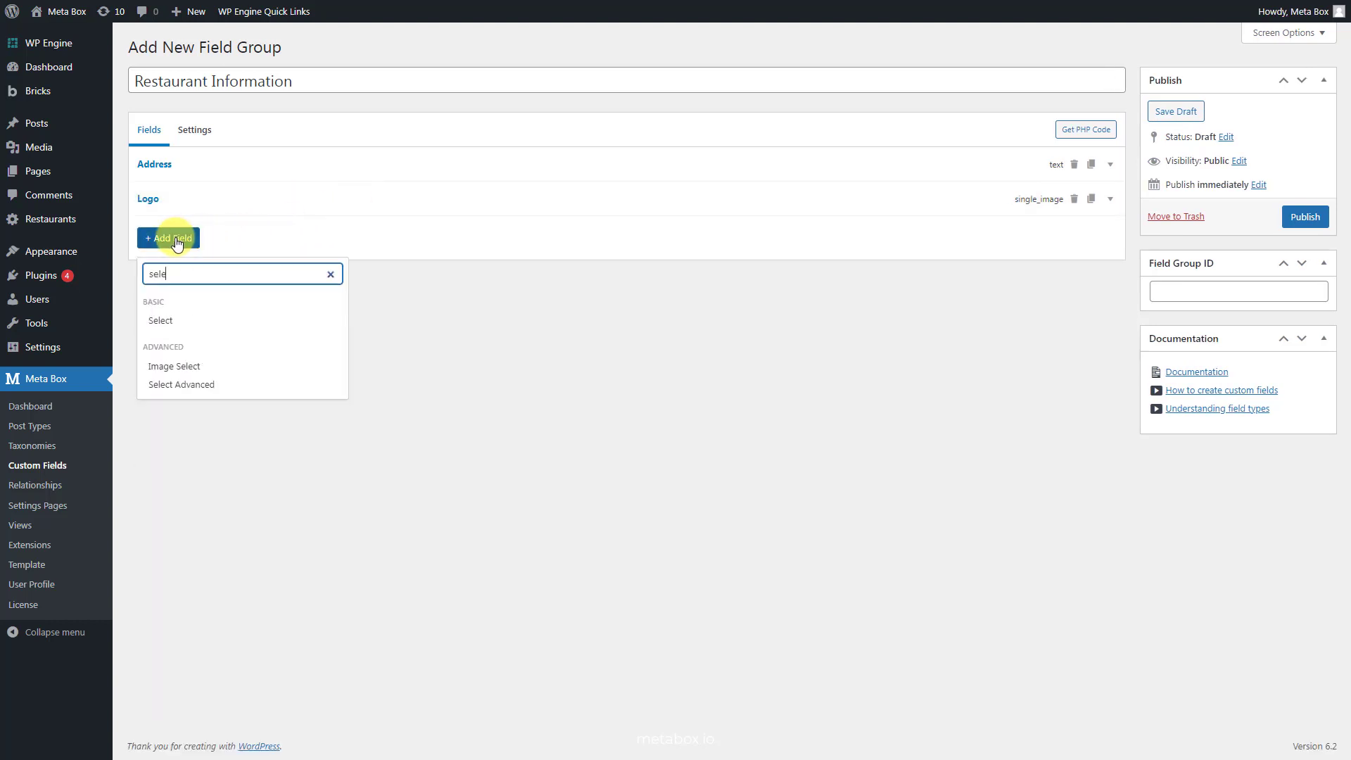
{"action": "left_click", "coordinate": [166, 318]}
{"action": "left_click", "coordinate": [275, 241]}
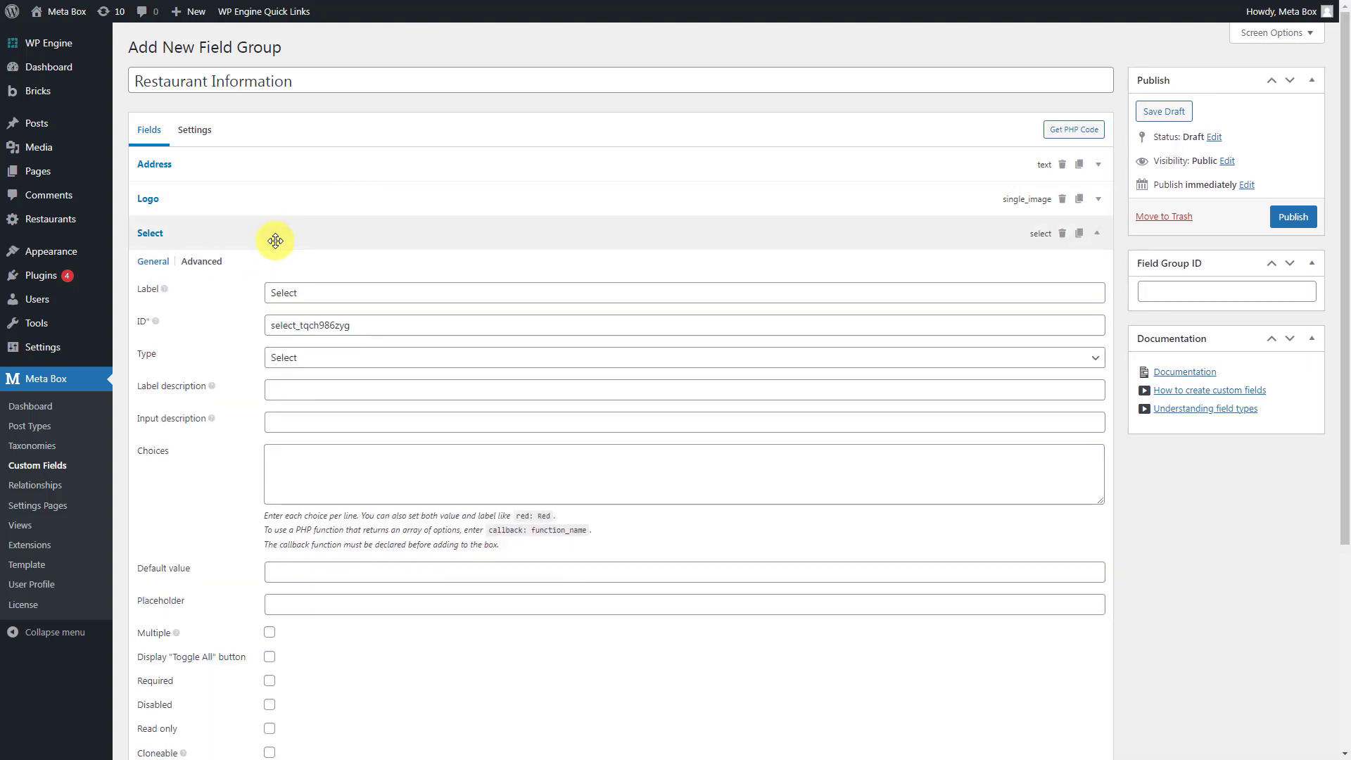
{"action": "triple_click", "coordinate": [348, 296]}
{"action": "type", "text": "Voucher"}
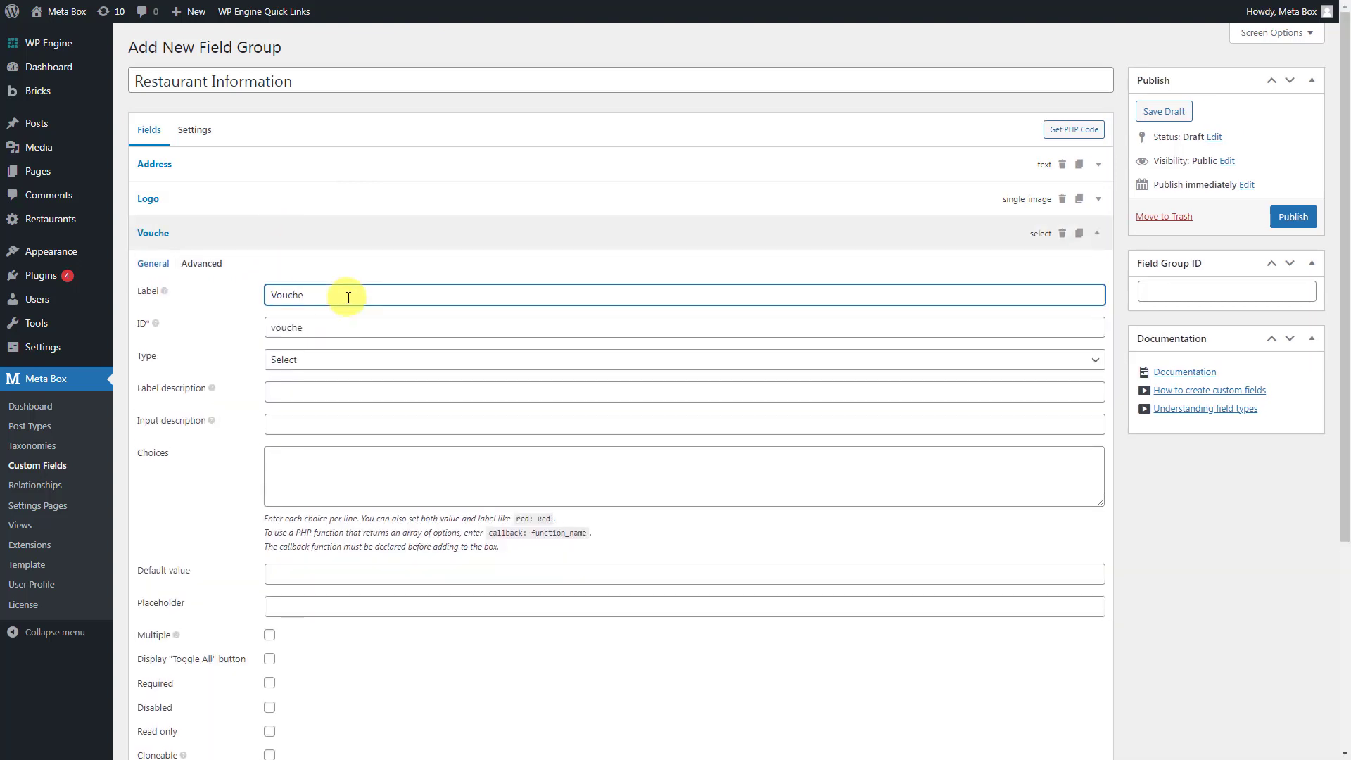
{"action": "left_click", "coordinate": [328, 473]}
{"action": "type", "text": "discount-20: Discount 20% discount-30: Discount 30% discount-50: Discount 50%"}
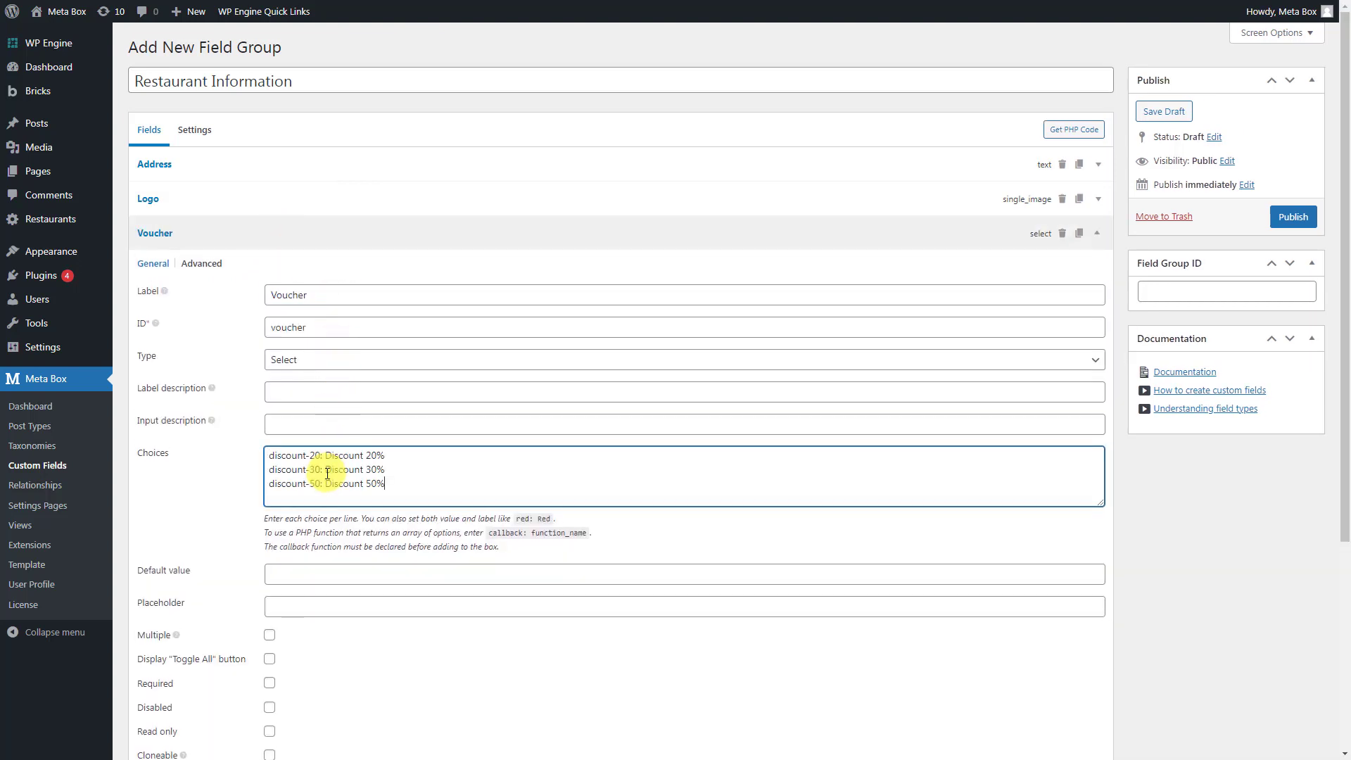
{"action": "left_click", "coordinate": [323, 234]}
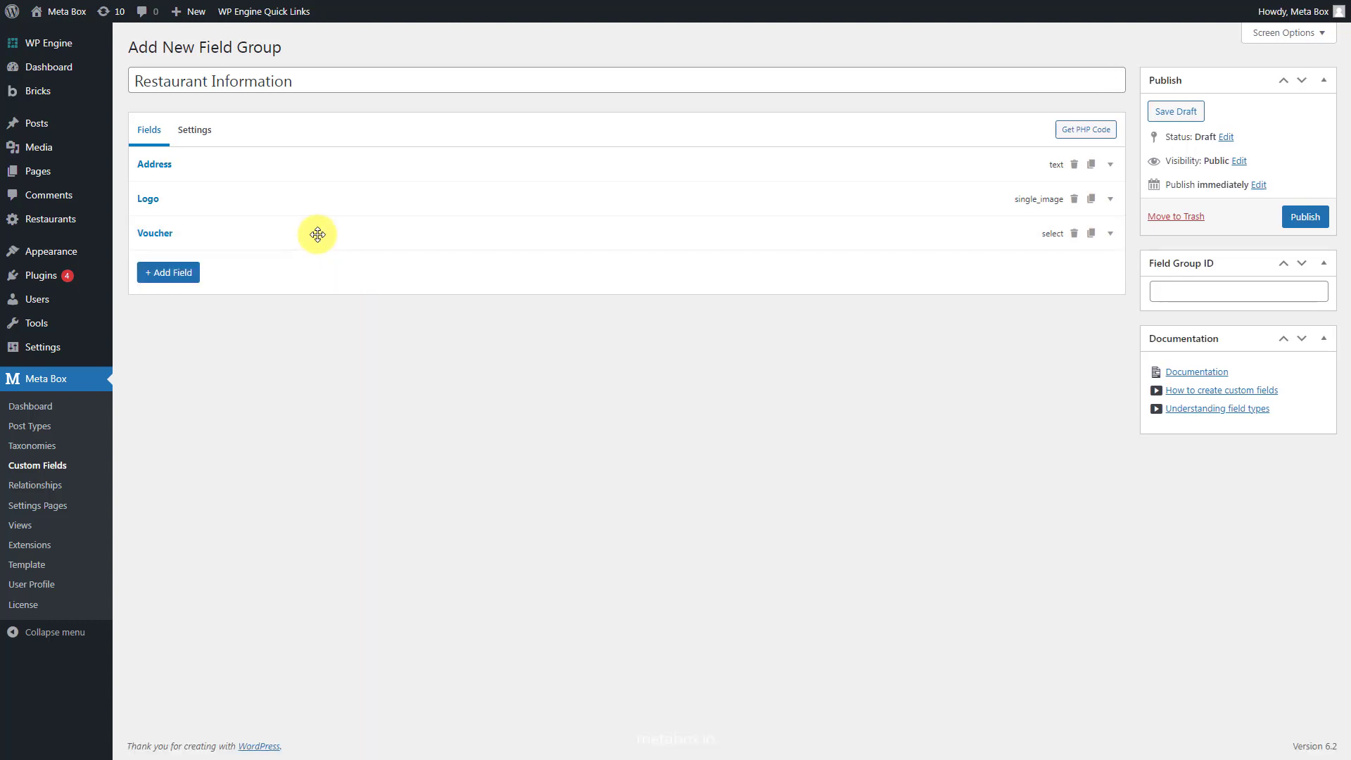
Set the group's location to the Restaurant post type and publish it
{"action": "left_click", "coordinate": [195, 132]}
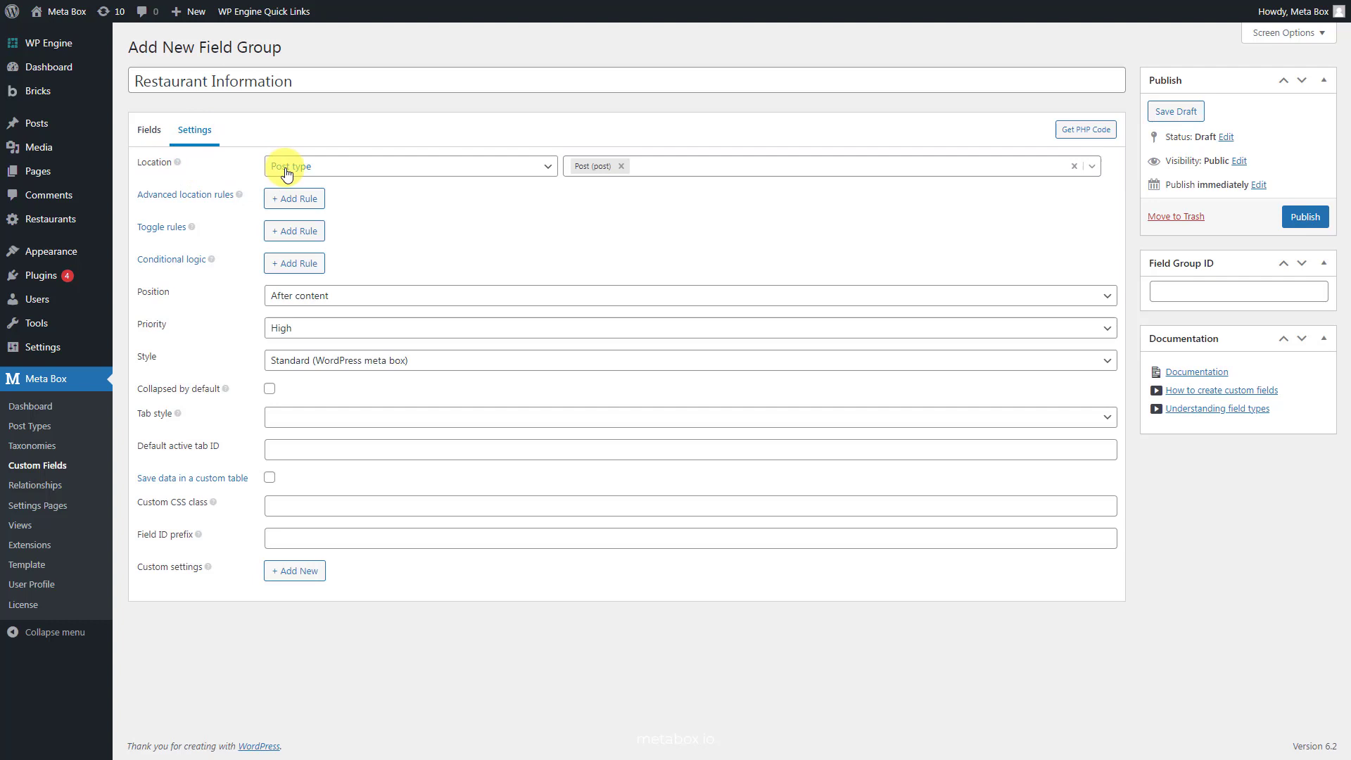
{"action": "left_click", "coordinate": [620, 166]}
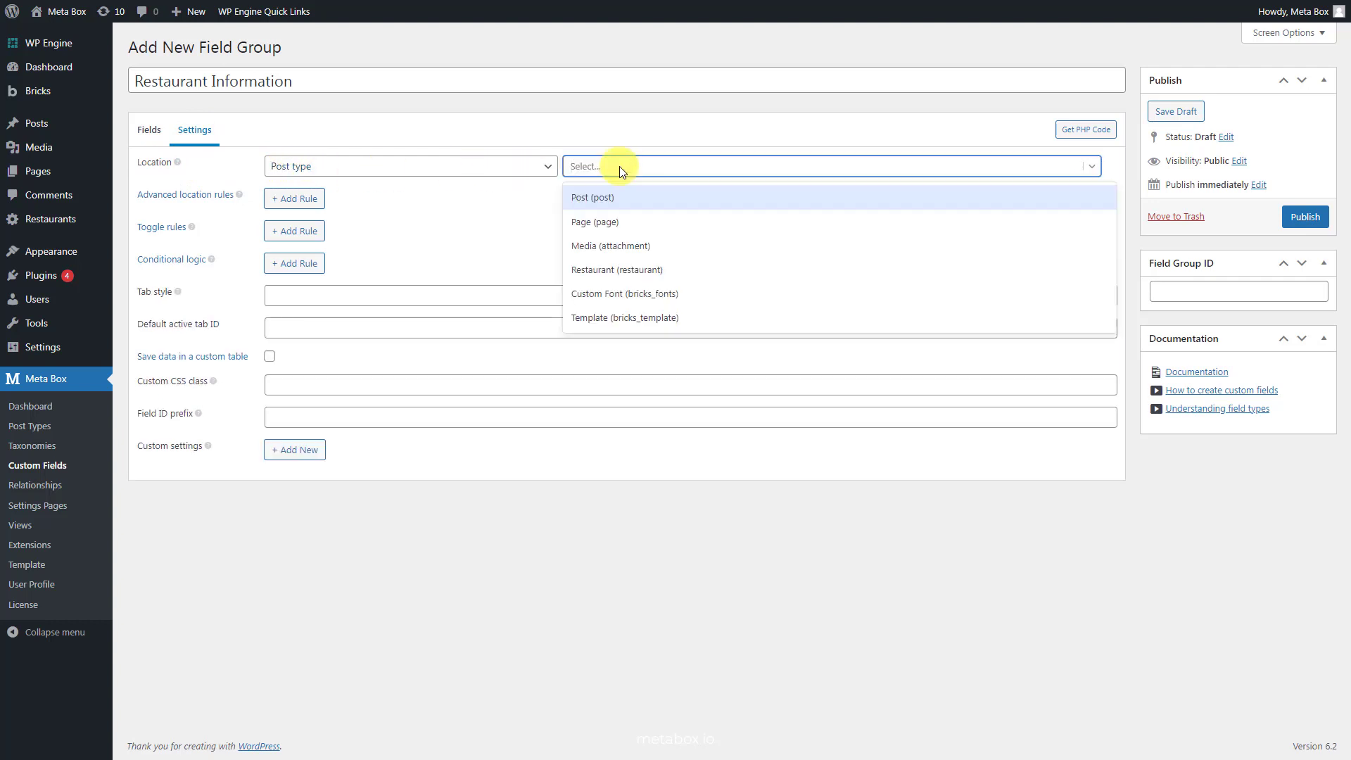
{"action": "left_click", "coordinate": [615, 272]}
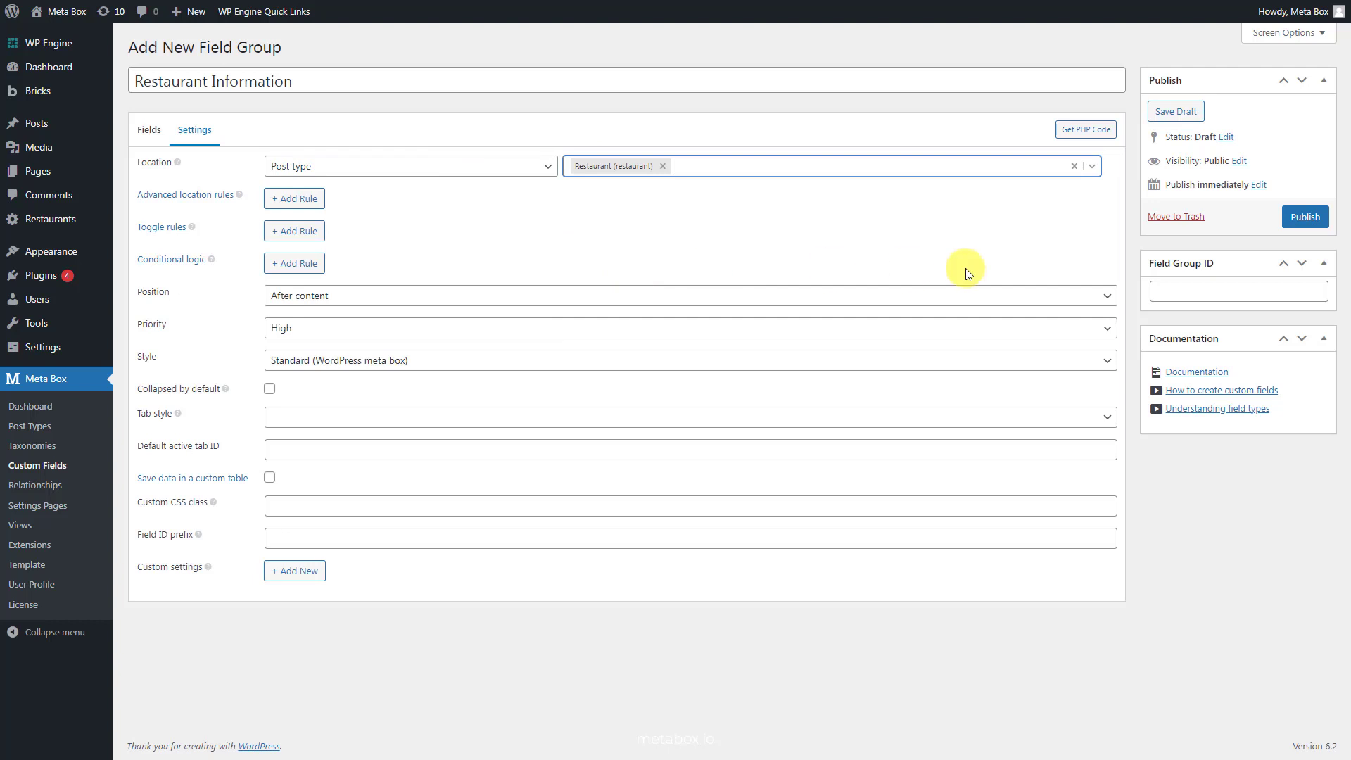
{"action": "left_click", "coordinate": [1297, 224]}
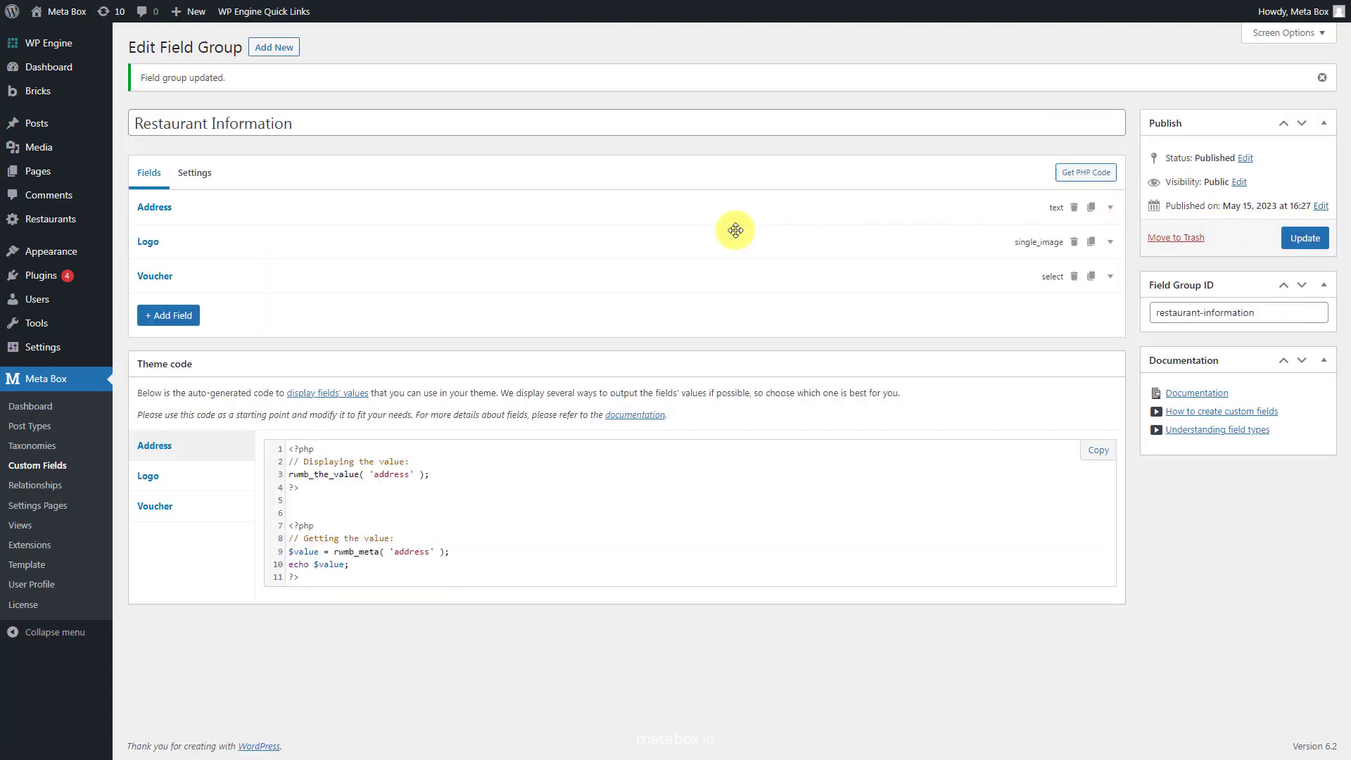
Start a new Restaurant post titled Vietnamese Restaurant with address Hanoi, Vietnam
{"action": "mouse_move", "coordinate": [60, 224]}
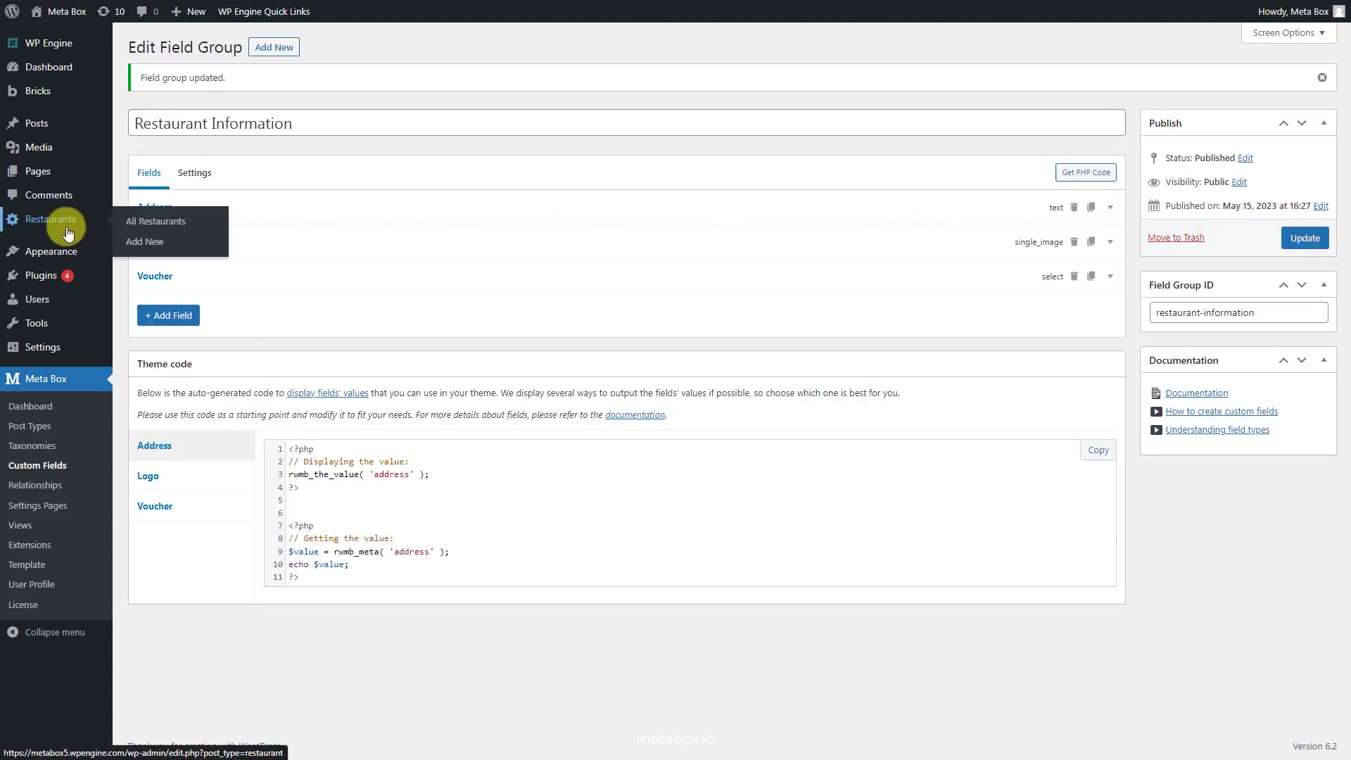
{"action": "left_click", "coordinate": [153, 243]}
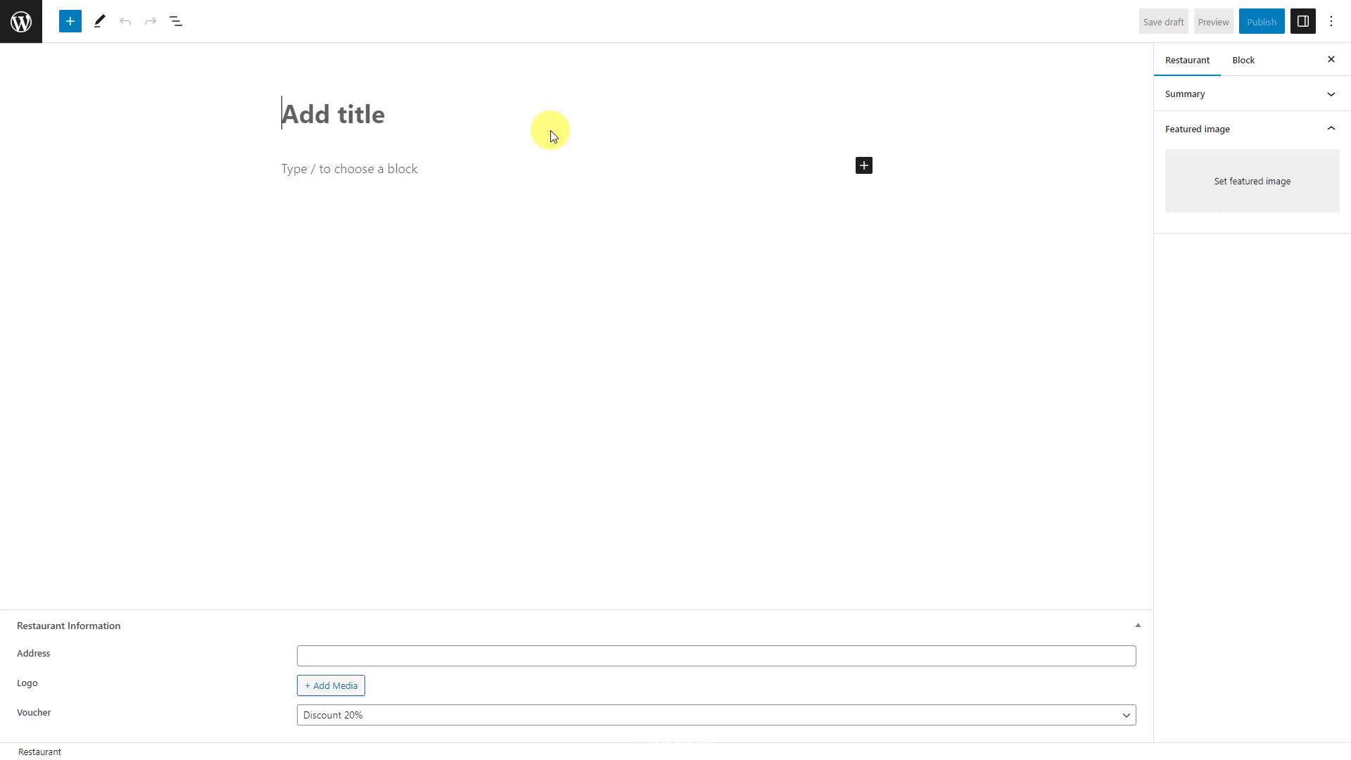
{"action": "type", "text": "Vietnamese Restaurant"}
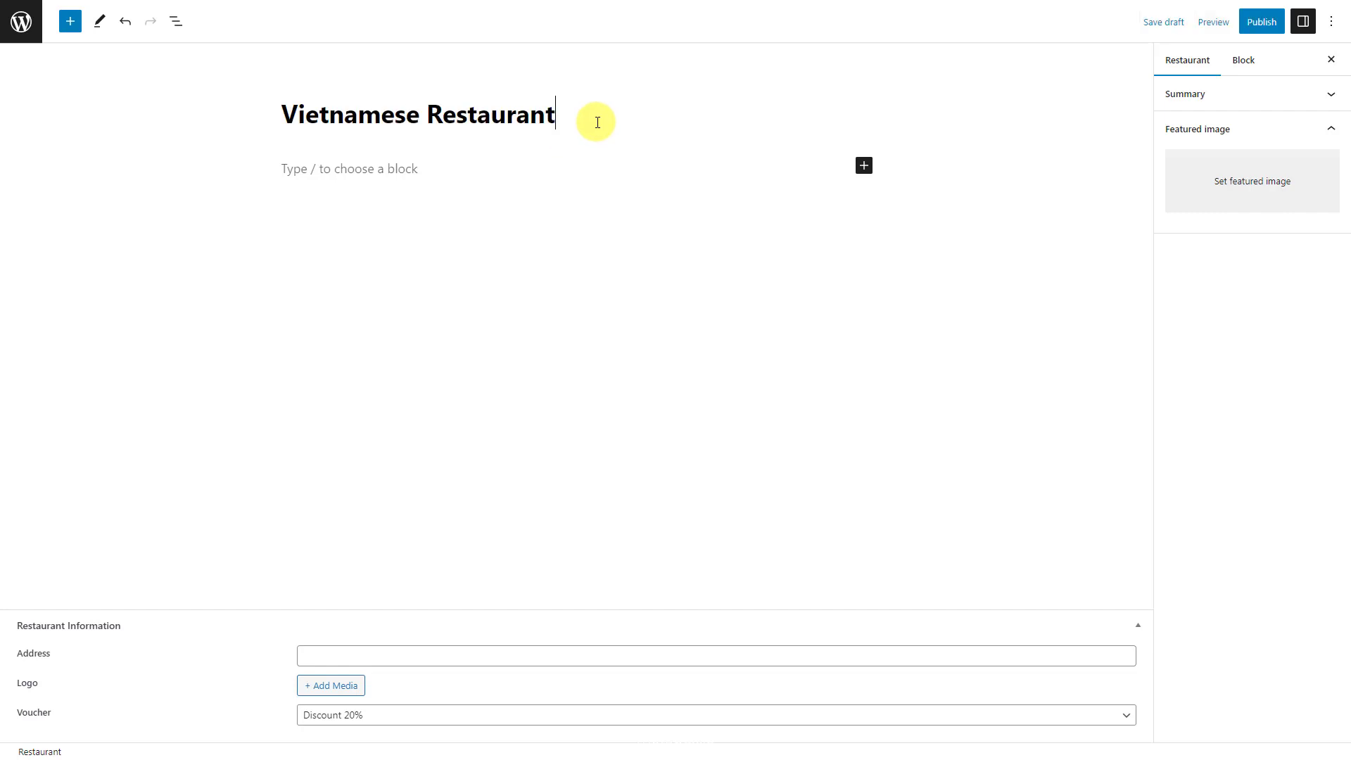
{"action": "left_click", "coordinate": [380, 653]}
{"action": "type", "text": "Hanoi, Vietnam"}
Set the post's Logo to the restaurant logo image and Voucher to Discount 30%
{"action": "left_click", "coordinate": [346, 687]}
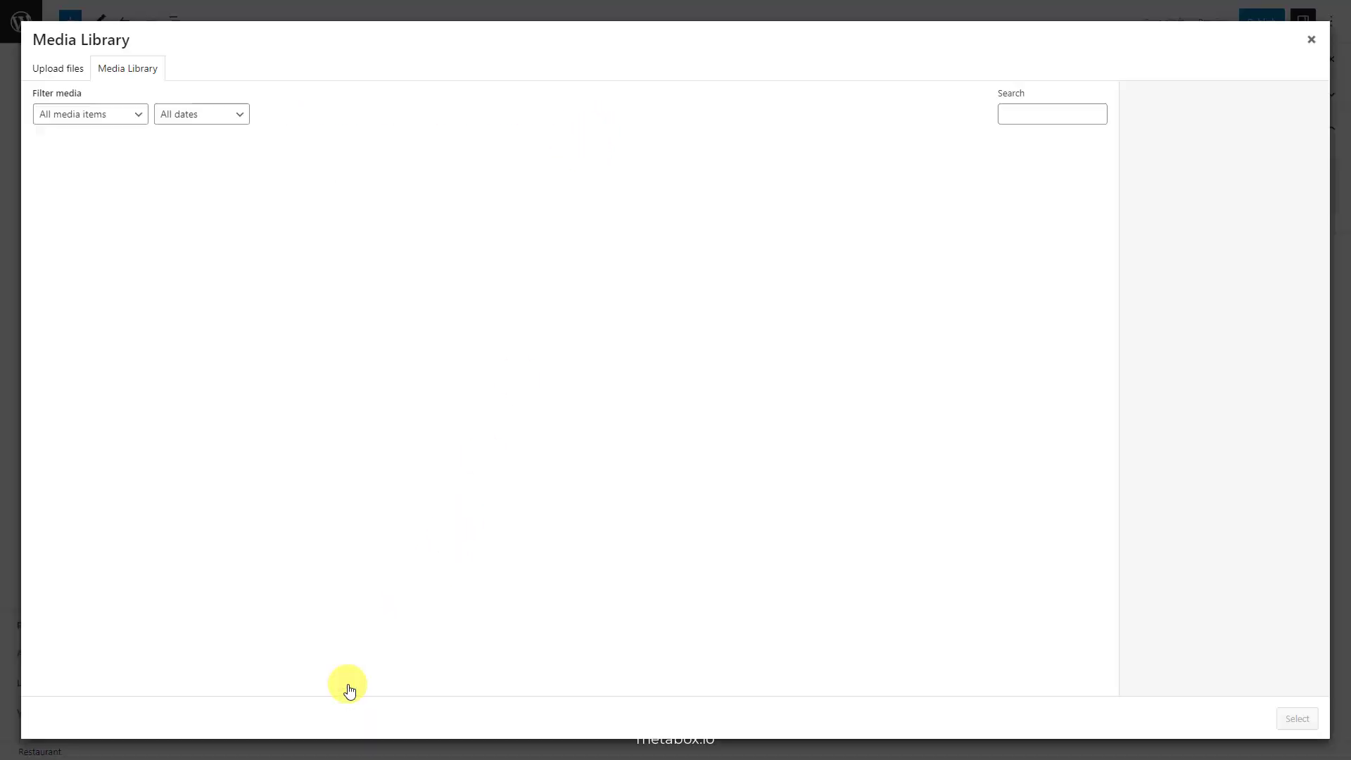
{"action": "left_click", "coordinate": [109, 207]}
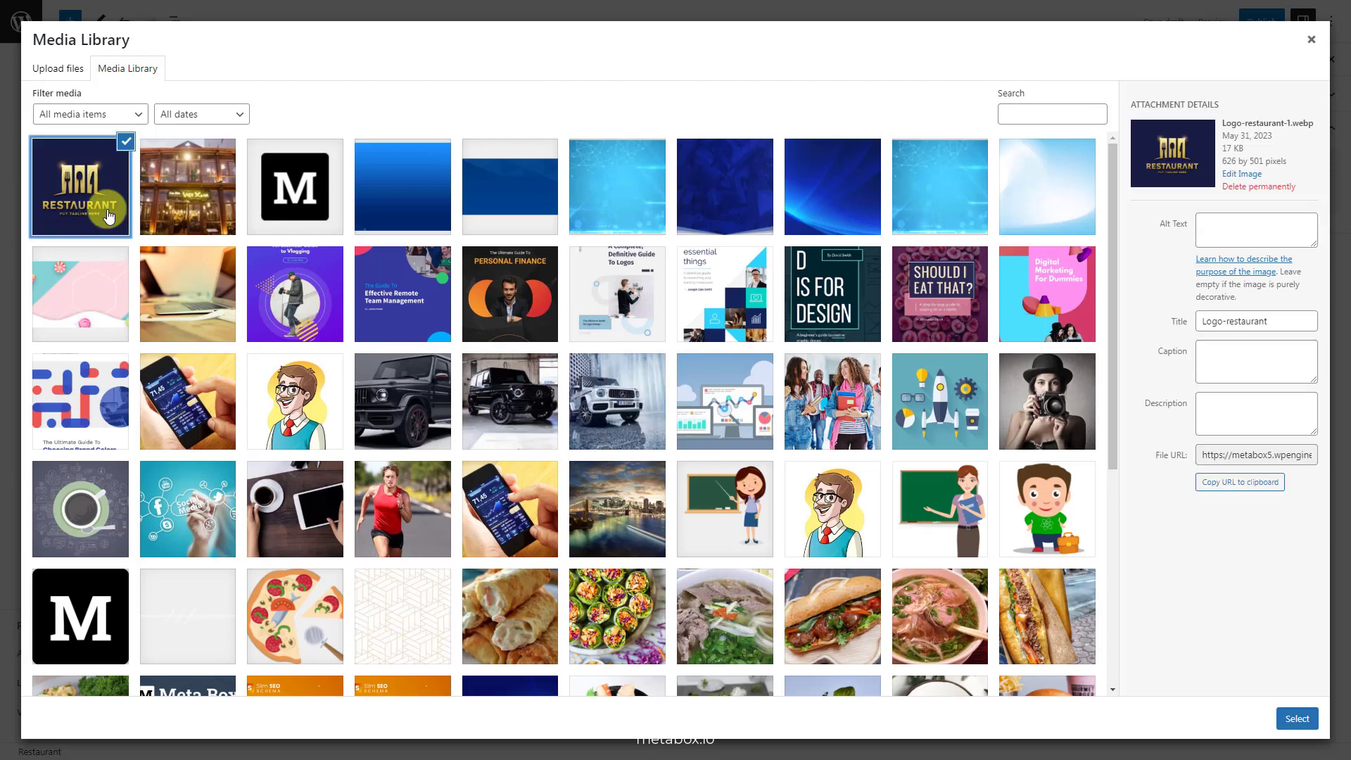
{"action": "left_click", "coordinate": [1295, 718]}
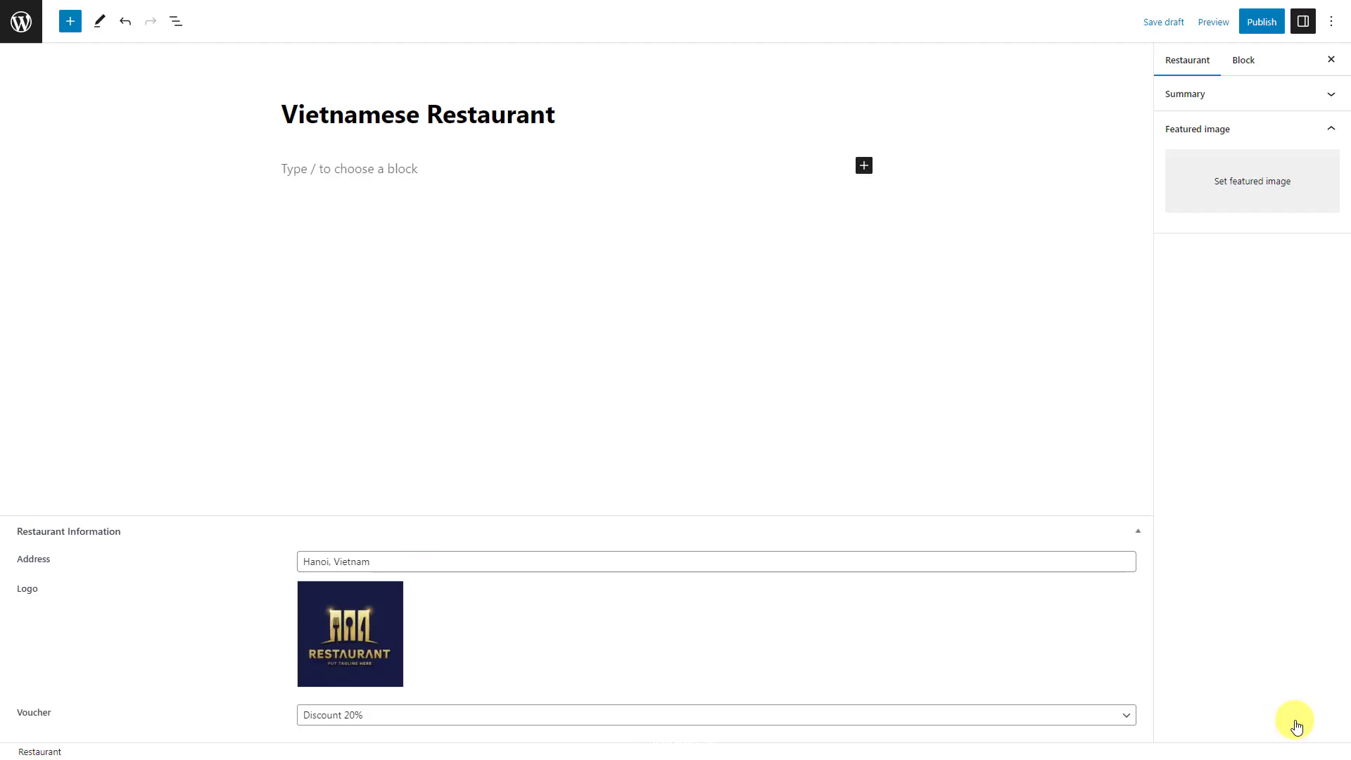
{"action": "left_click", "coordinate": [643, 716]}
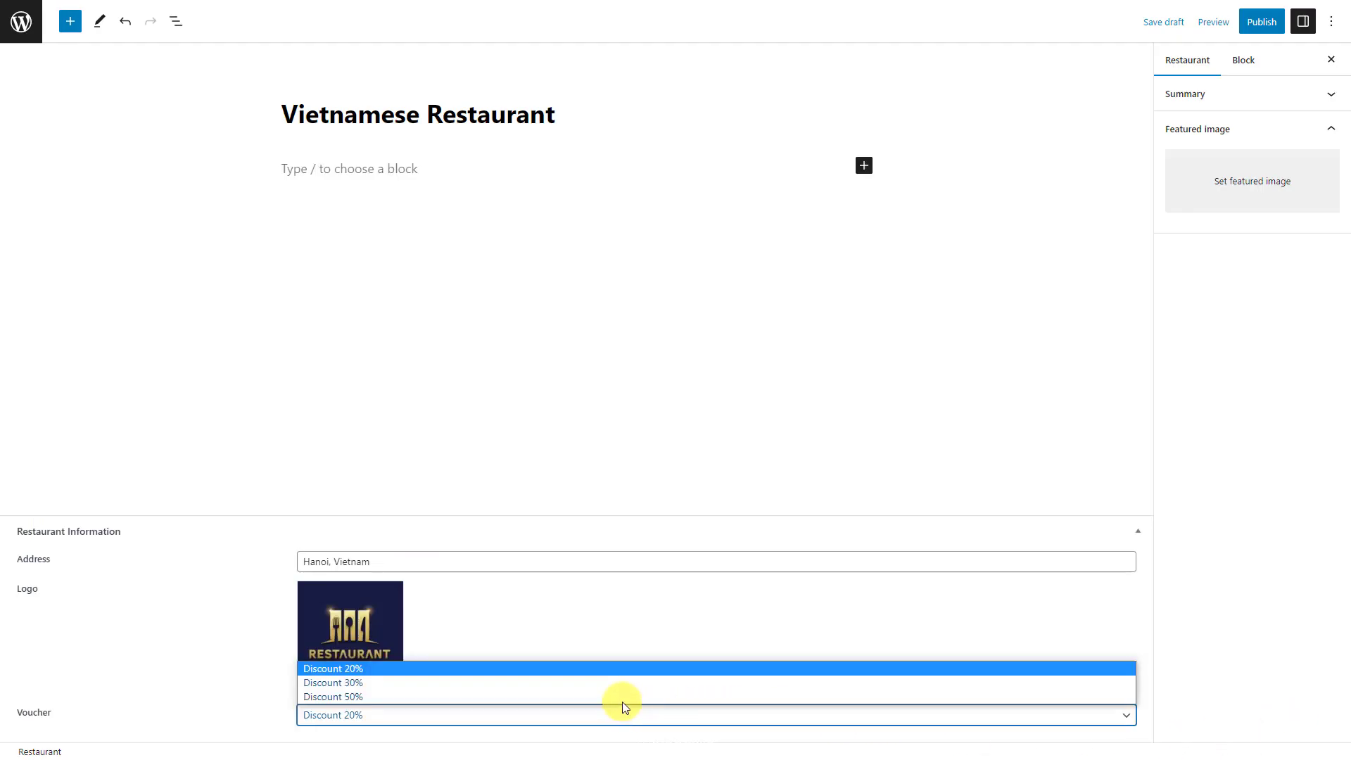
{"action": "left_click", "coordinate": [621, 683]}
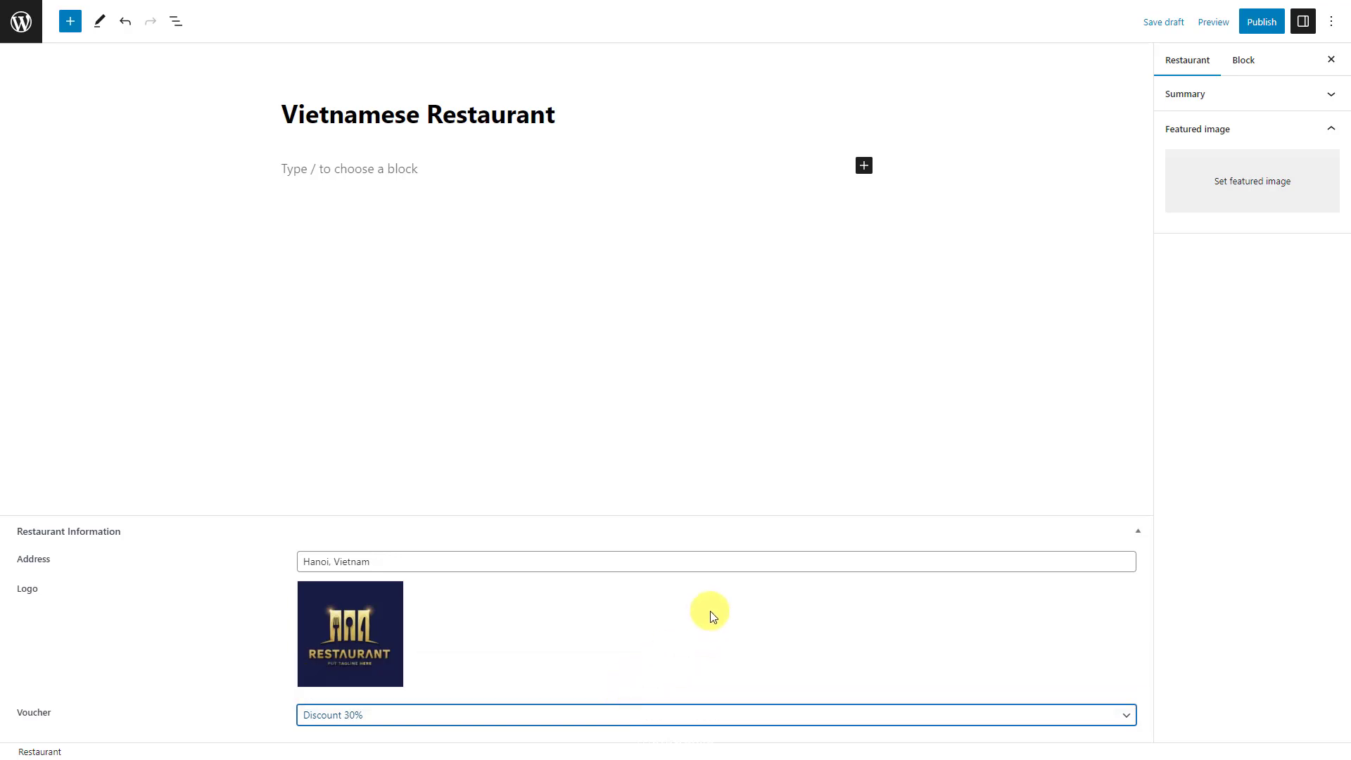
Set the storefront photo as featured image and publish the restaurant
{"action": "left_click", "coordinate": [1228, 201]}
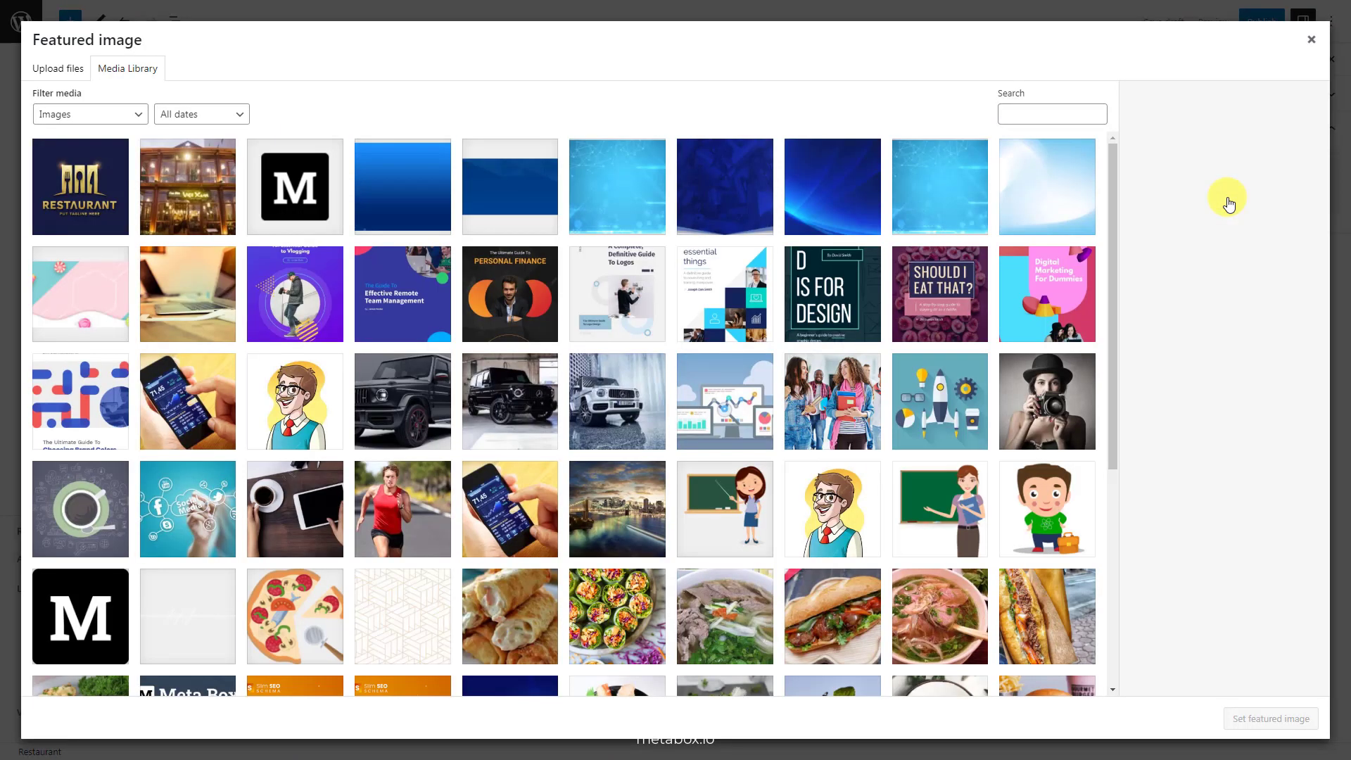
{"action": "left_click", "coordinate": [186, 200]}
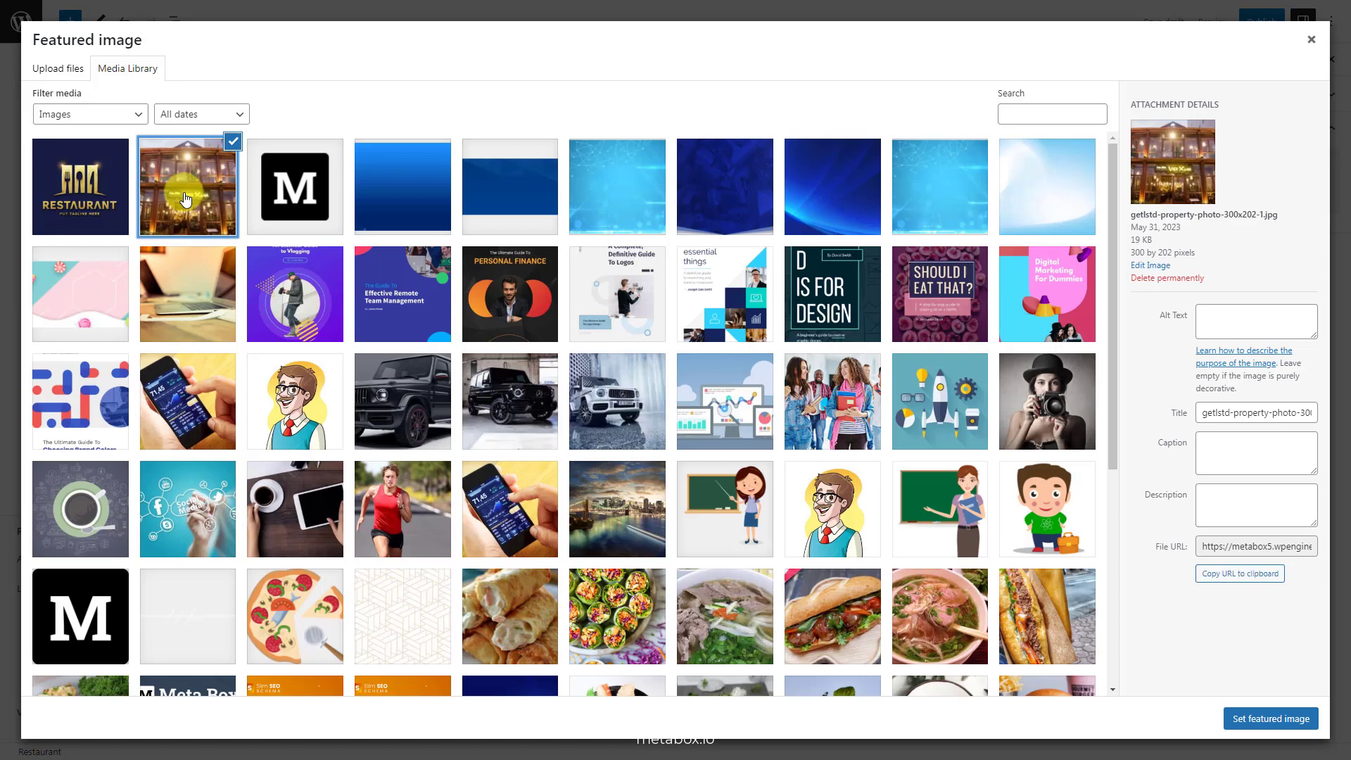
{"action": "left_click", "coordinate": [1267, 718]}
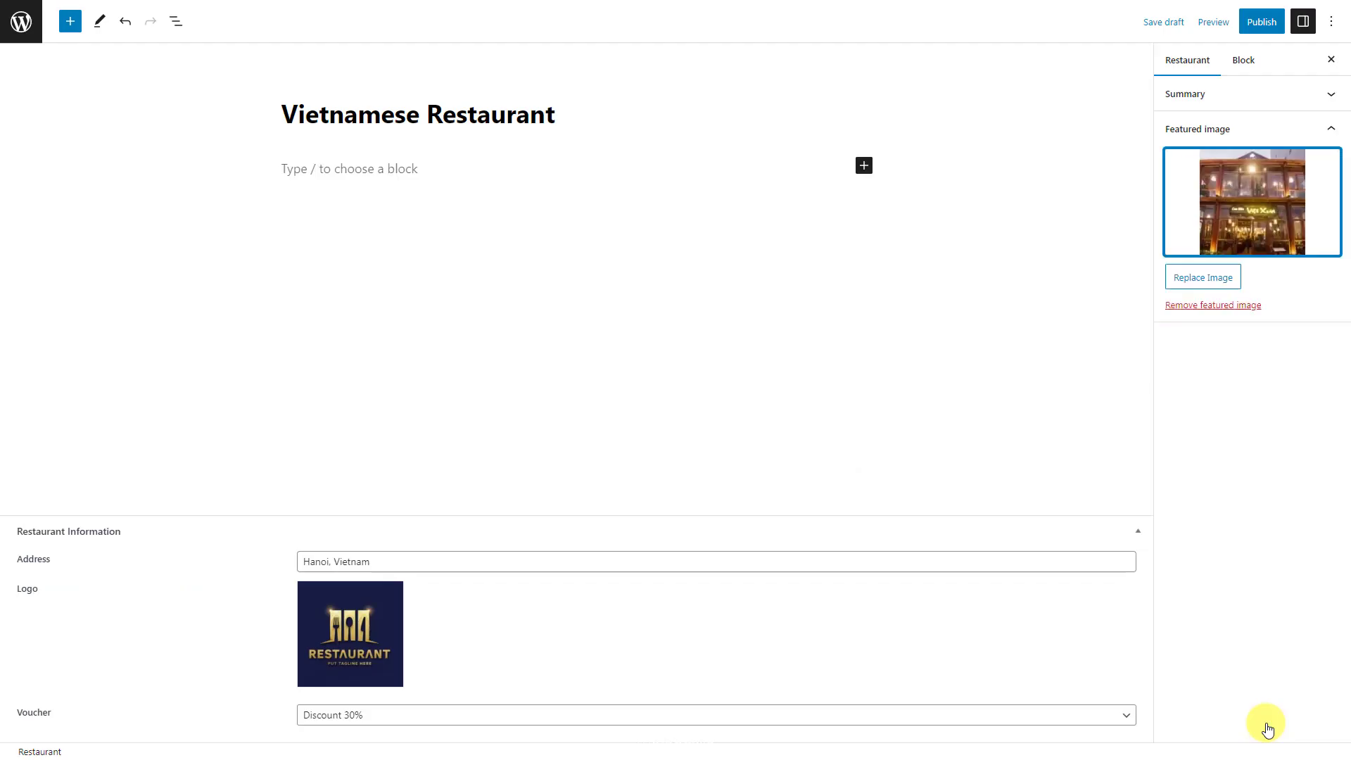
{"action": "left_click", "coordinate": [1261, 21]}
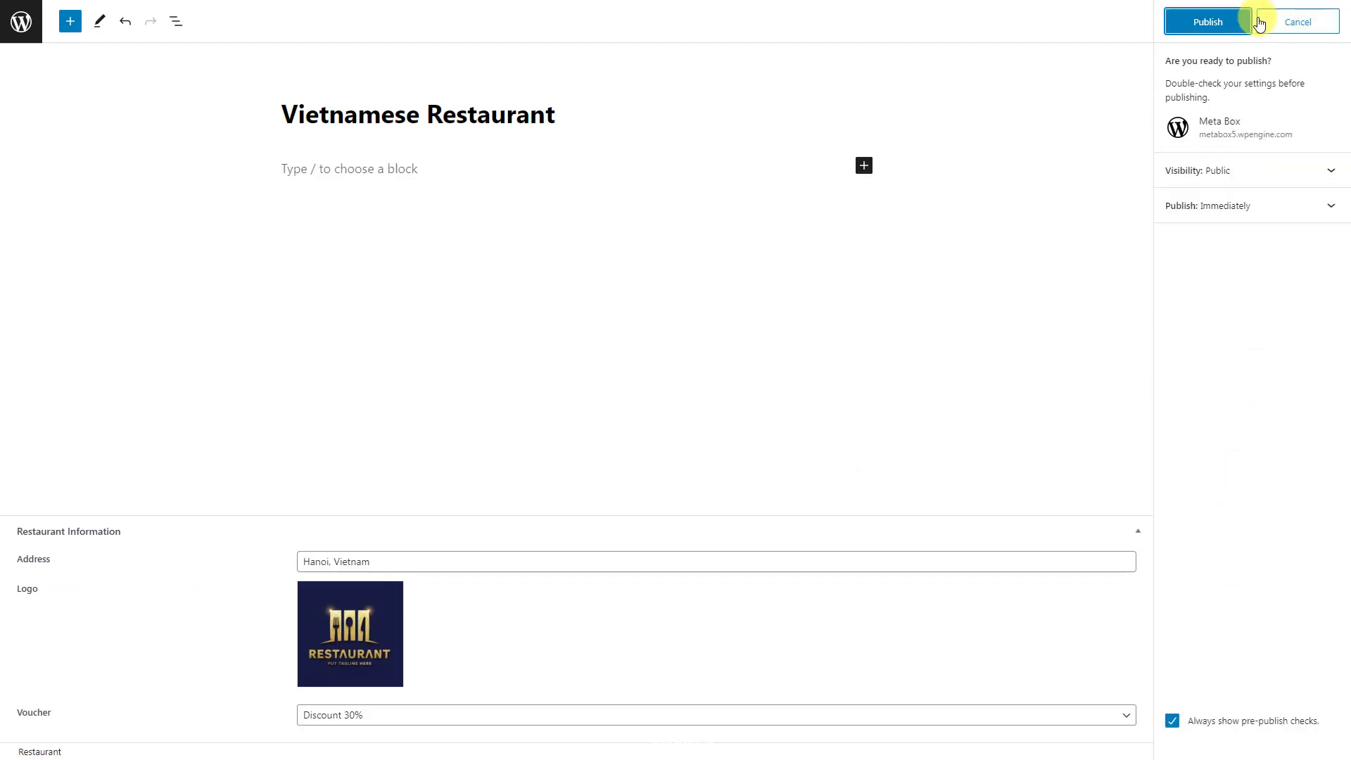
{"action": "left_click", "coordinate": [1208, 22]}
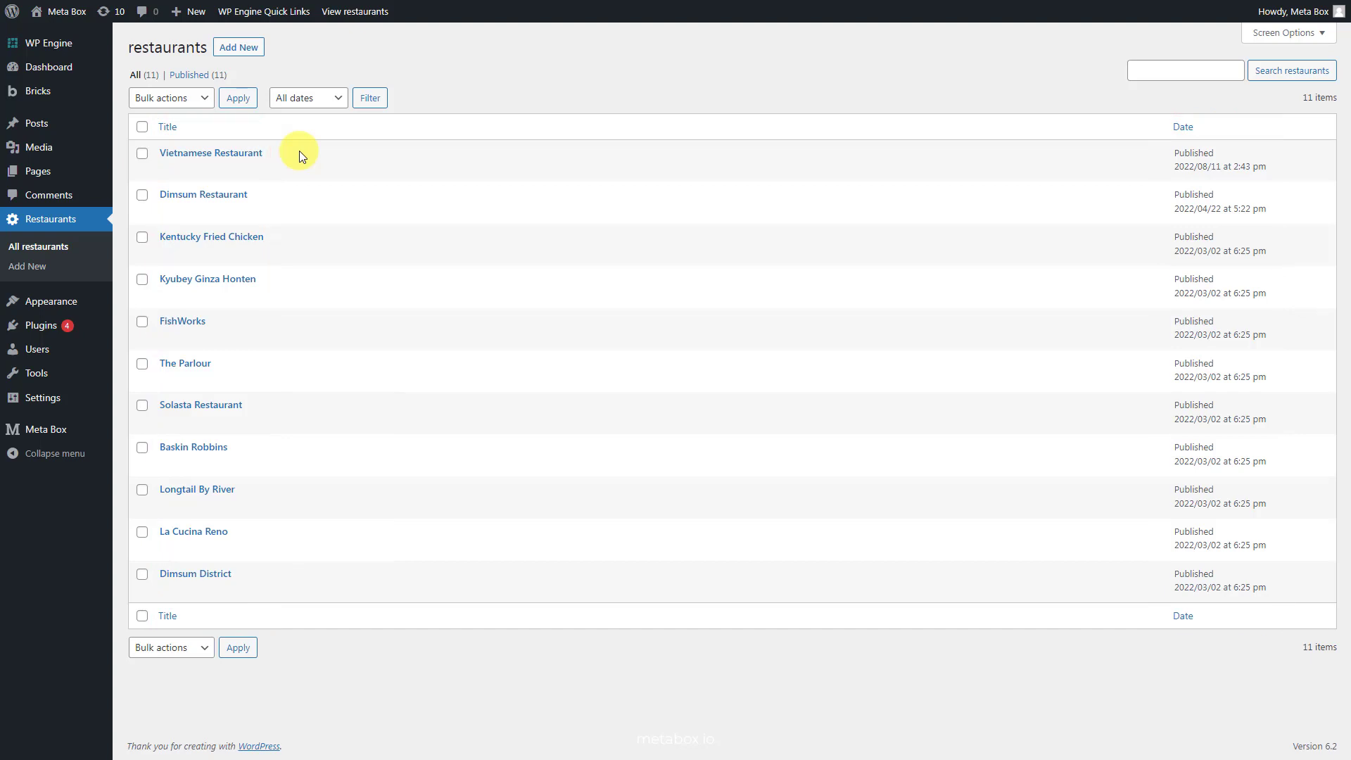
Tick restaurants in WP Post Views settings' custom post types and save
{"action": "mouse_move", "coordinate": [65, 406]}
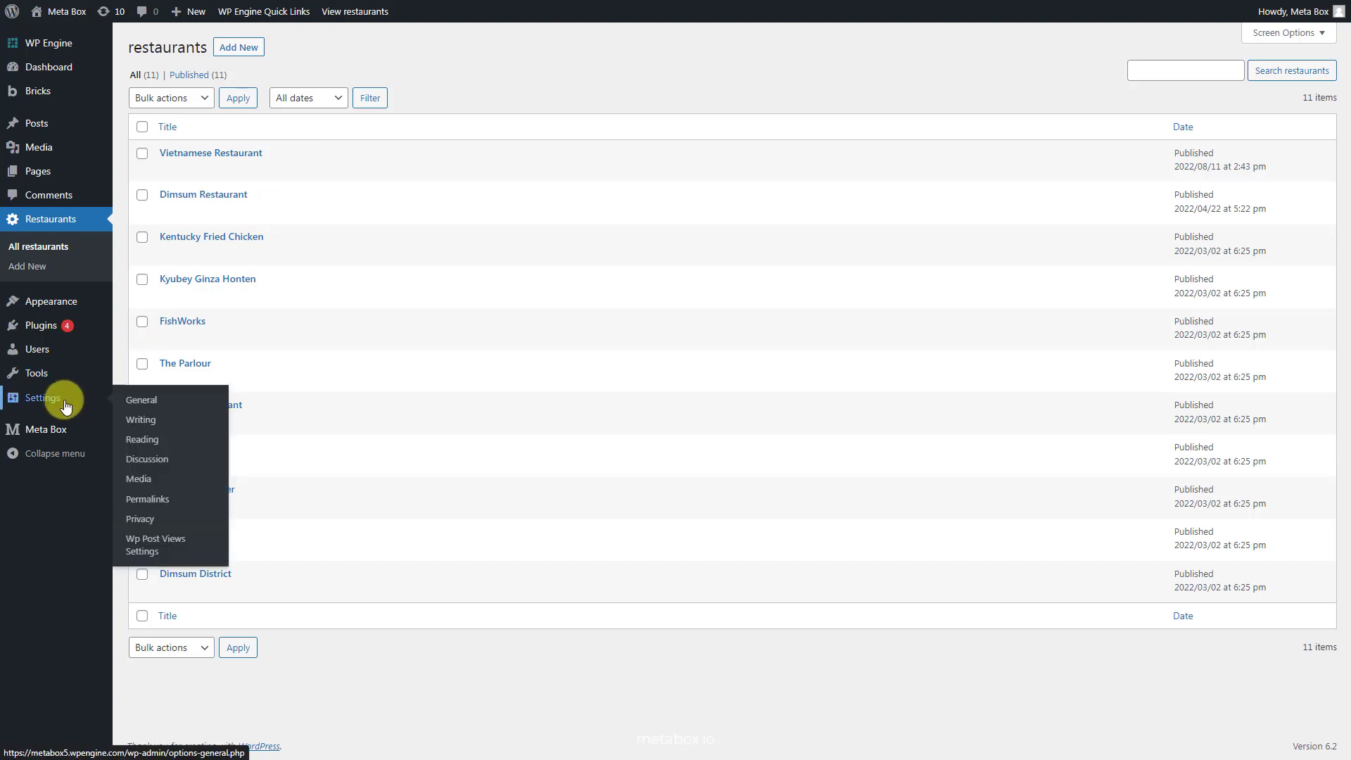
{"action": "left_click", "coordinate": [147, 546]}
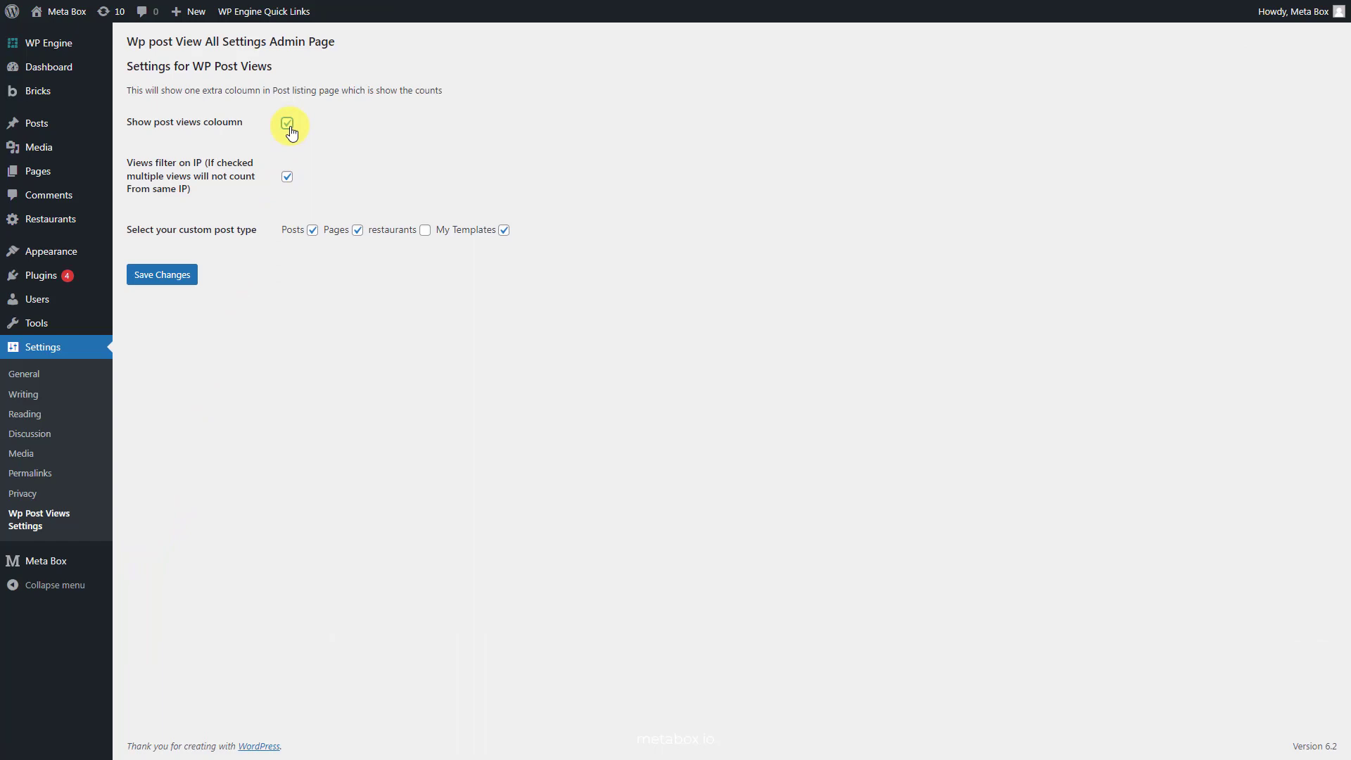
{"action": "left_click", "coordinate": [424, 230]}
{"action": "left_click", "coordinate": [173, 280]}
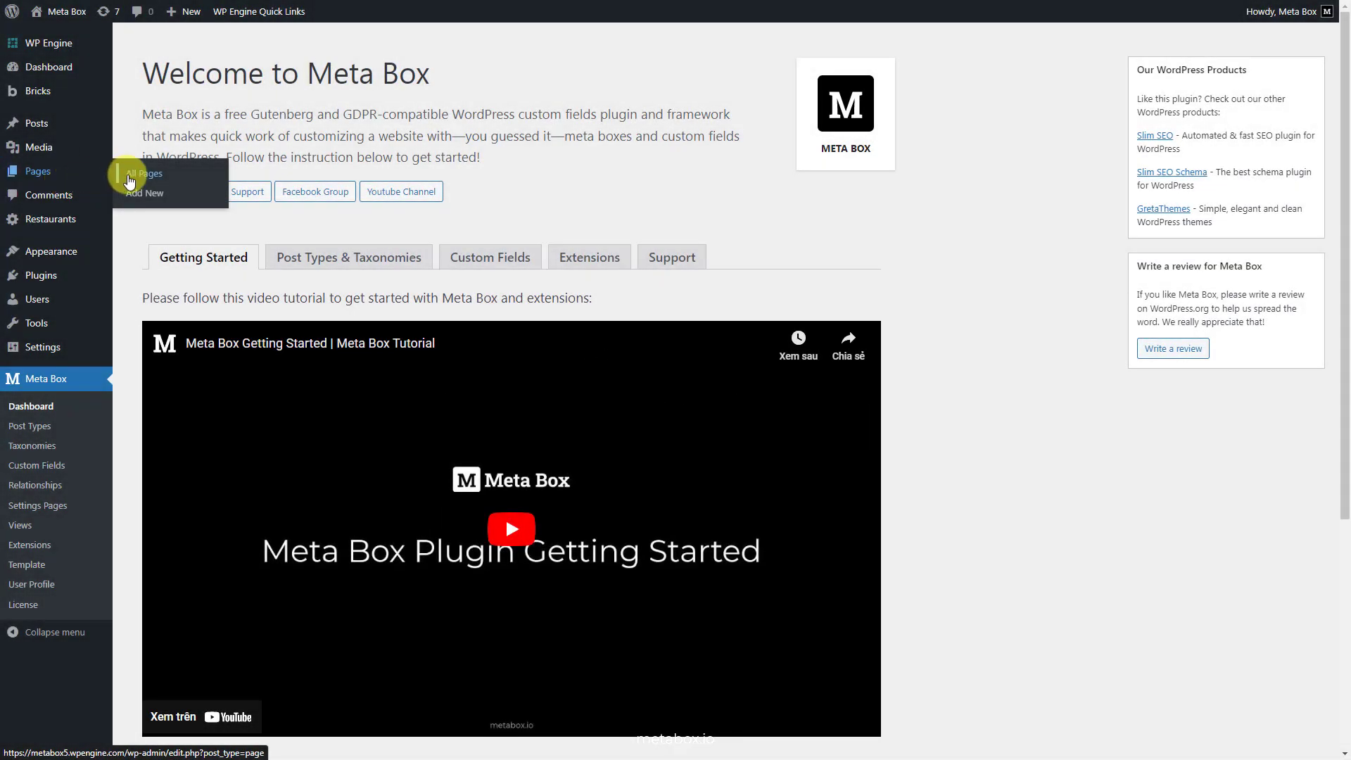
Edit the Home Page with Bricks, add a new Section and select its Container
{"action": "left_click", "coordinate": [130, 181]}
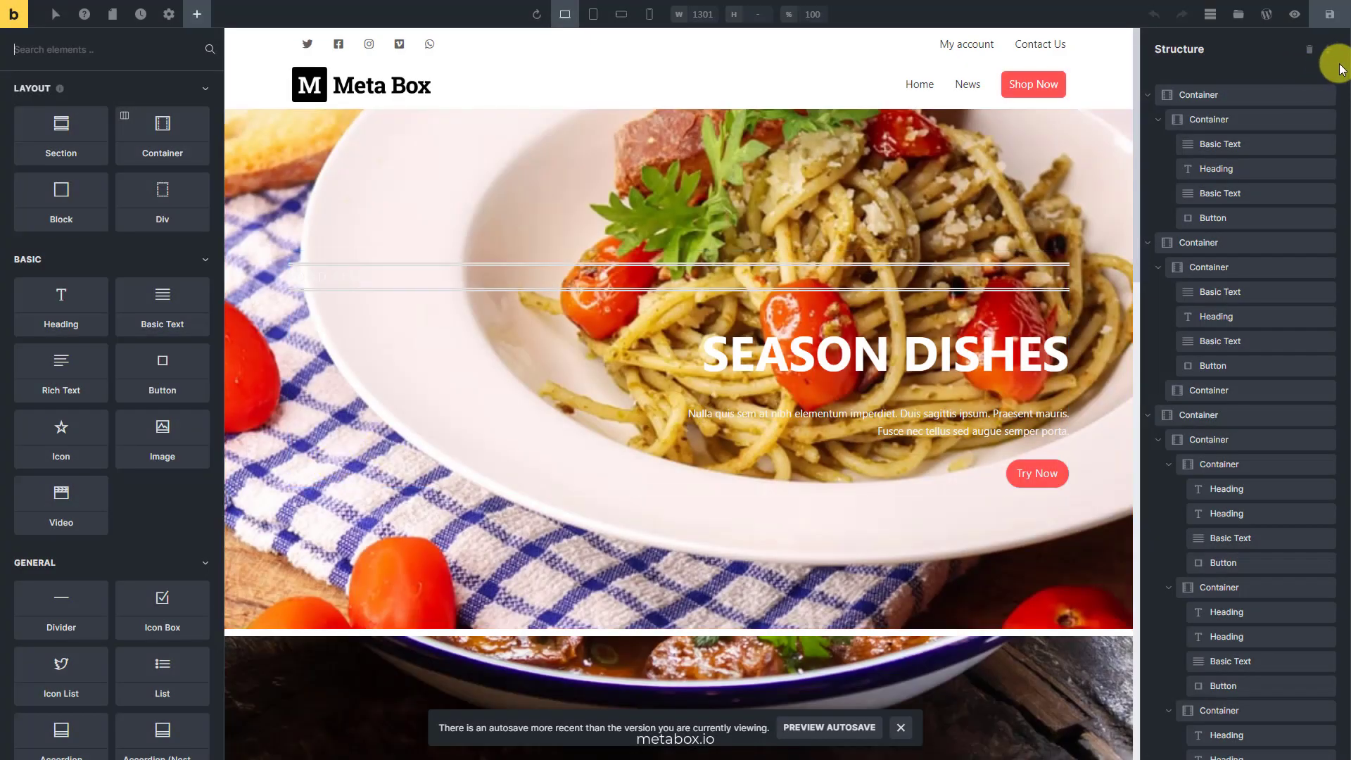
{"action": "left_click", "coordinate": [1327, 49]}
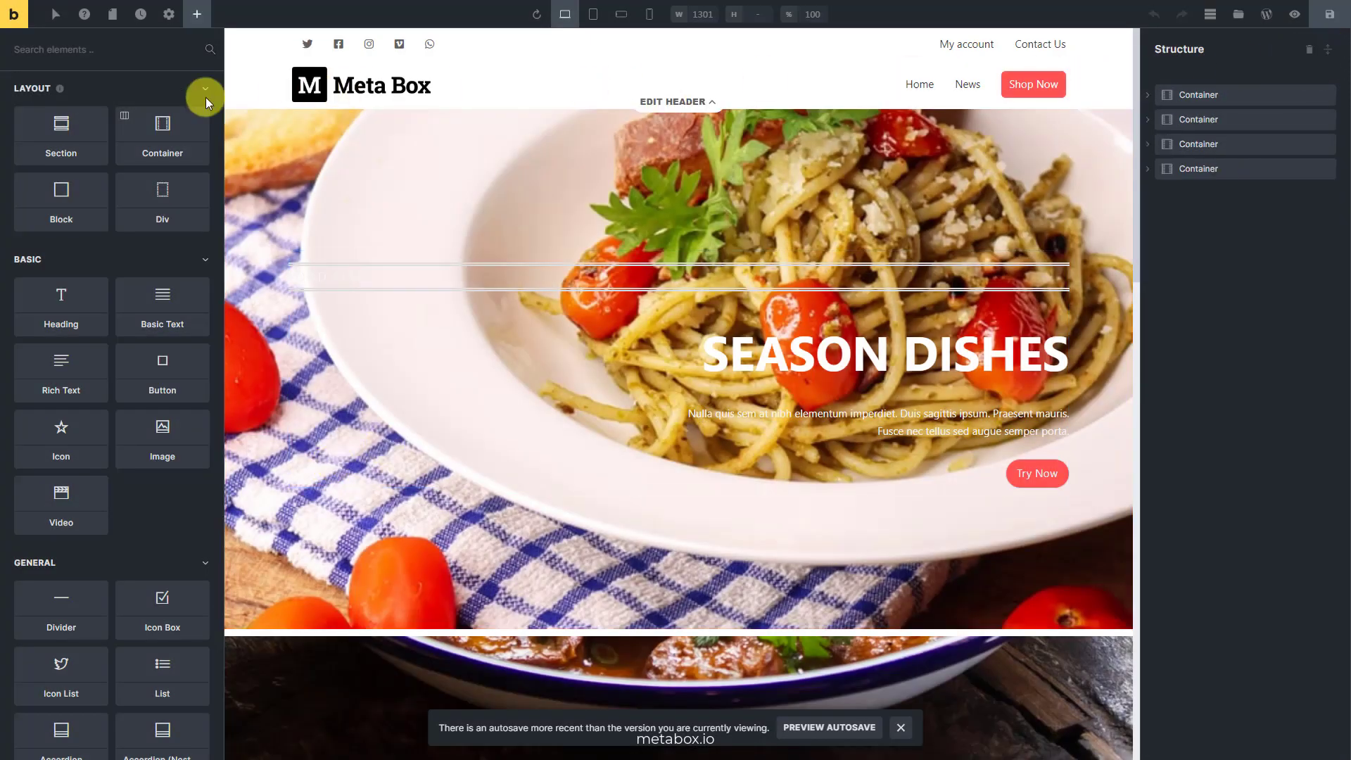
{"action": "left_click", "coordinate": [97, 146]}
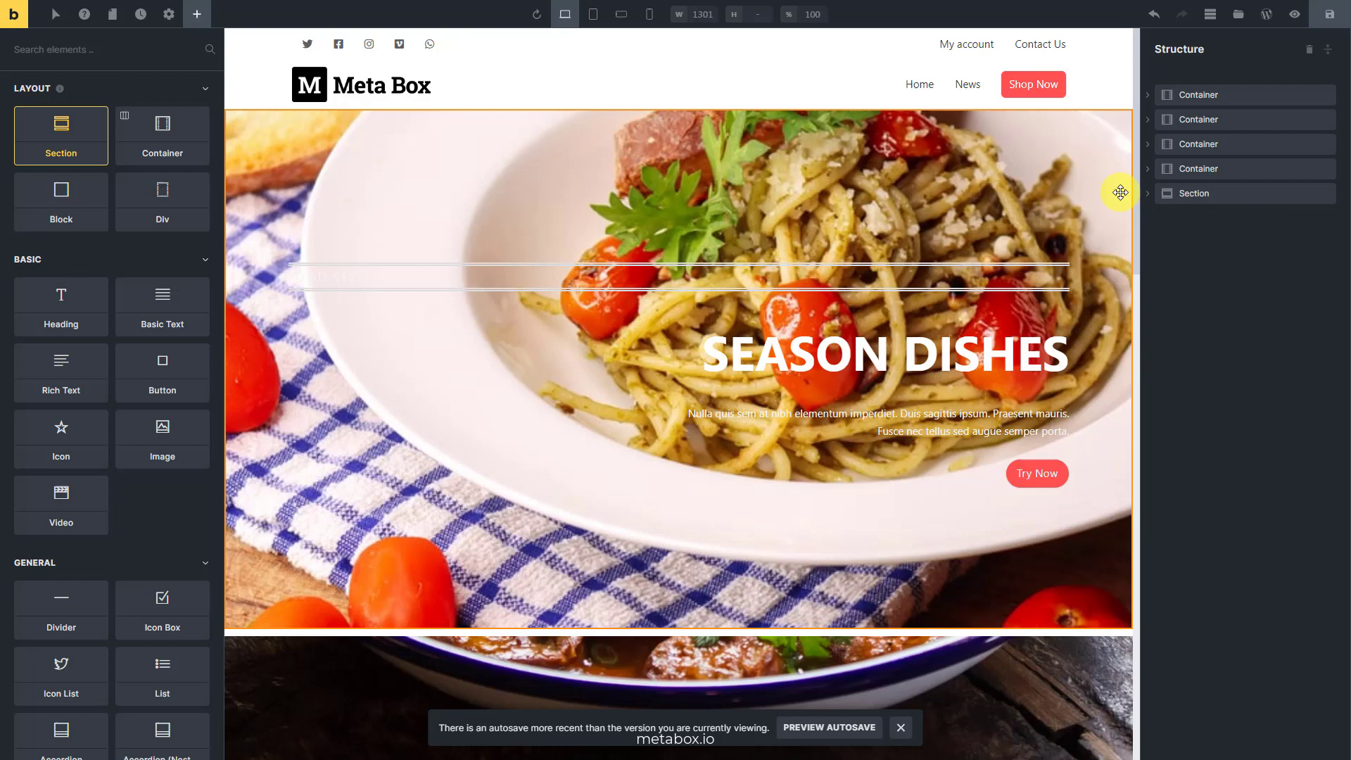
{"action": "left_click", "coordinate": [1157, 195]}
{"action": "left_click", "coordinate": [1198, 223]}
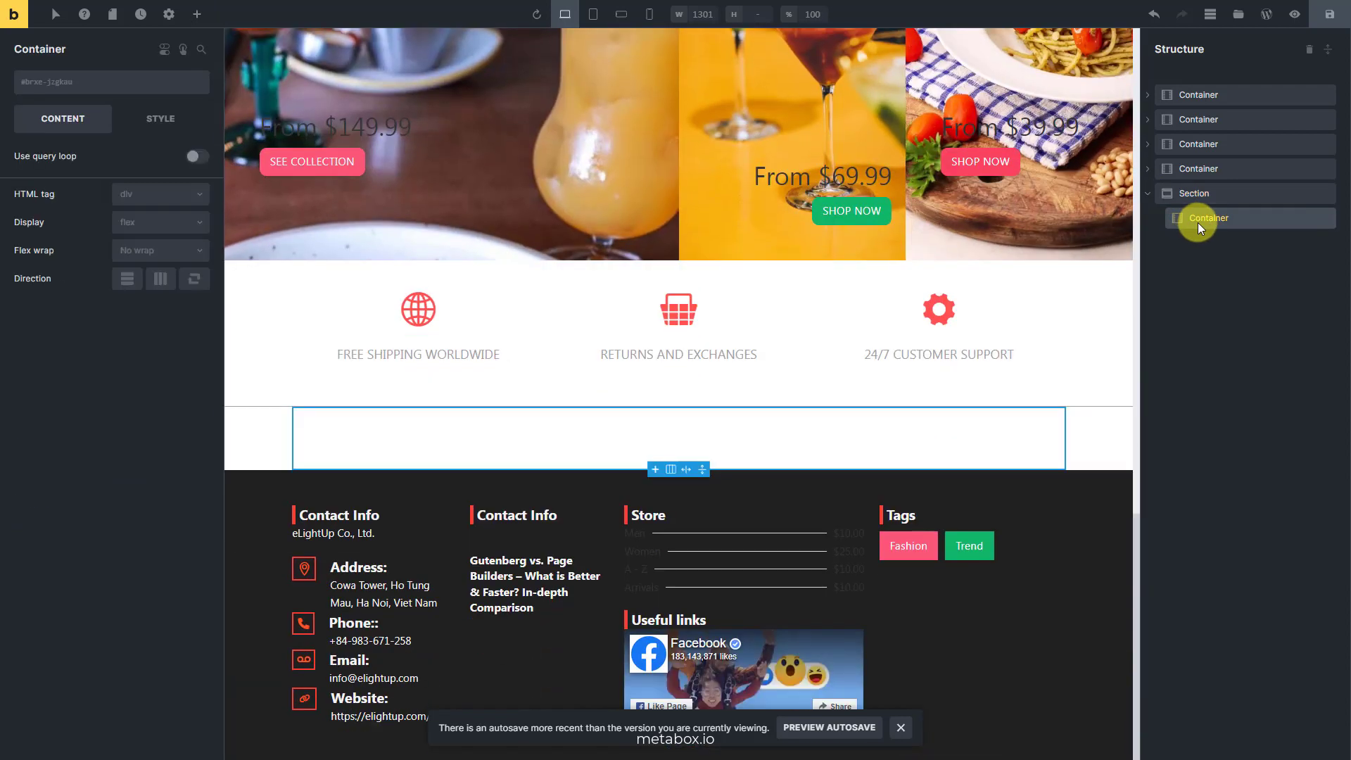
Add a Heading element and move it above the Container in the section
{"action": "left_click", "coordinate": [197, 14]}
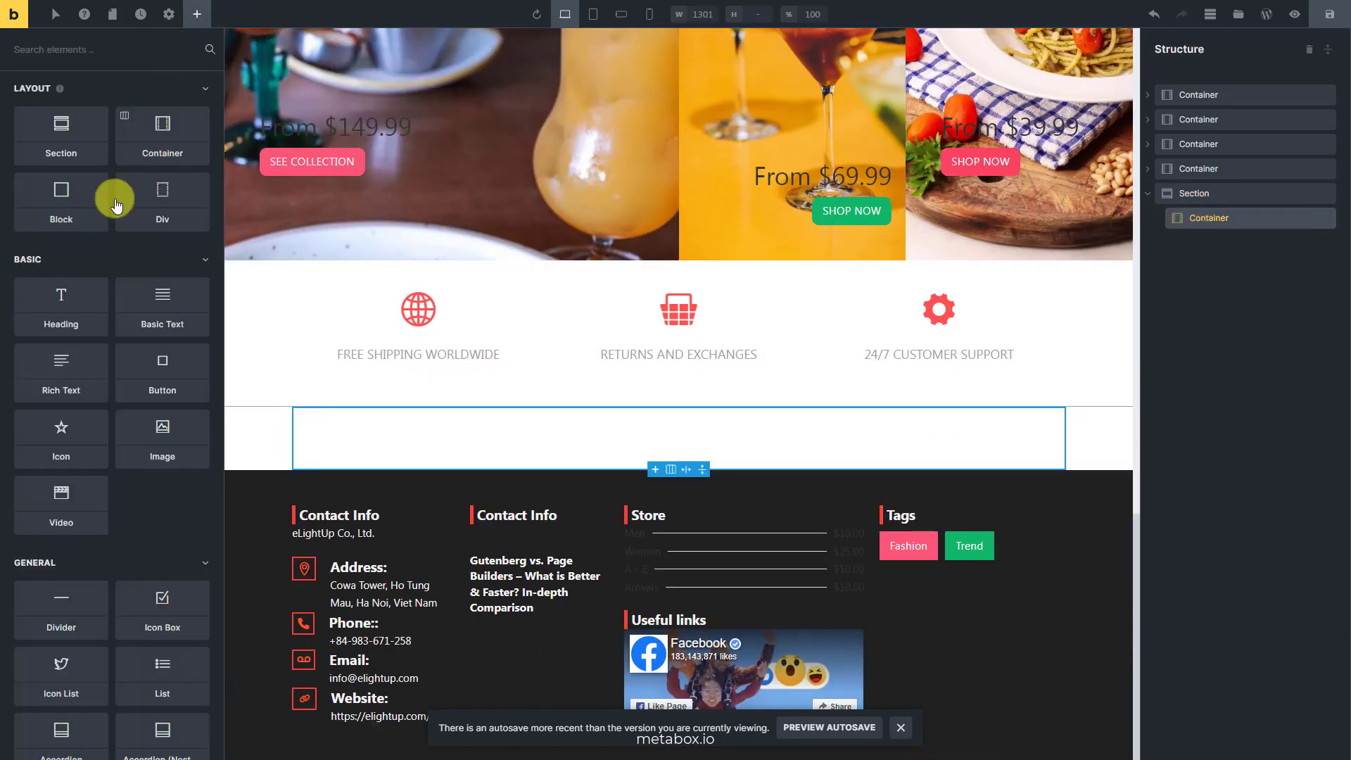
{"action": "left_click", "coordinate": [97, 310]}
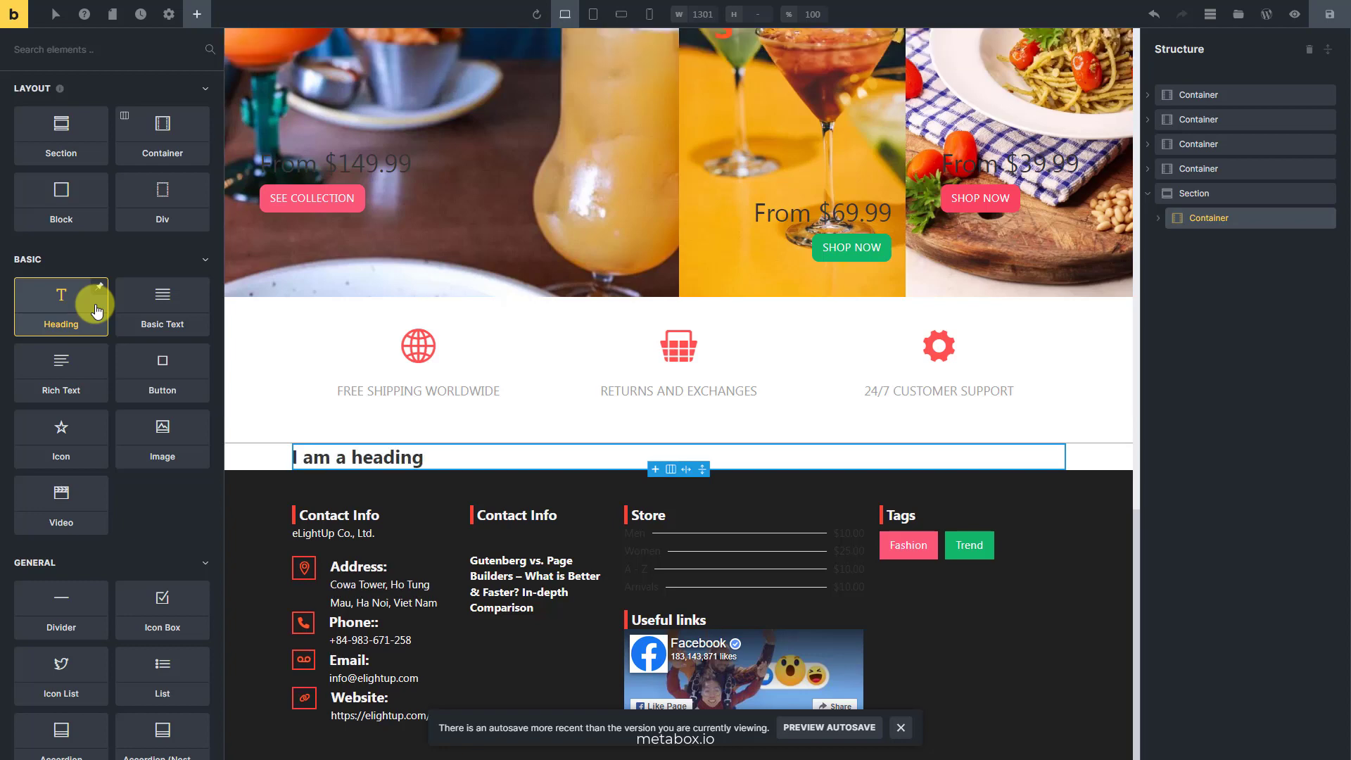
{"action": "left_click_drag", "start_coordinate": [1164, 228], "coordinate": [1194, 218]}
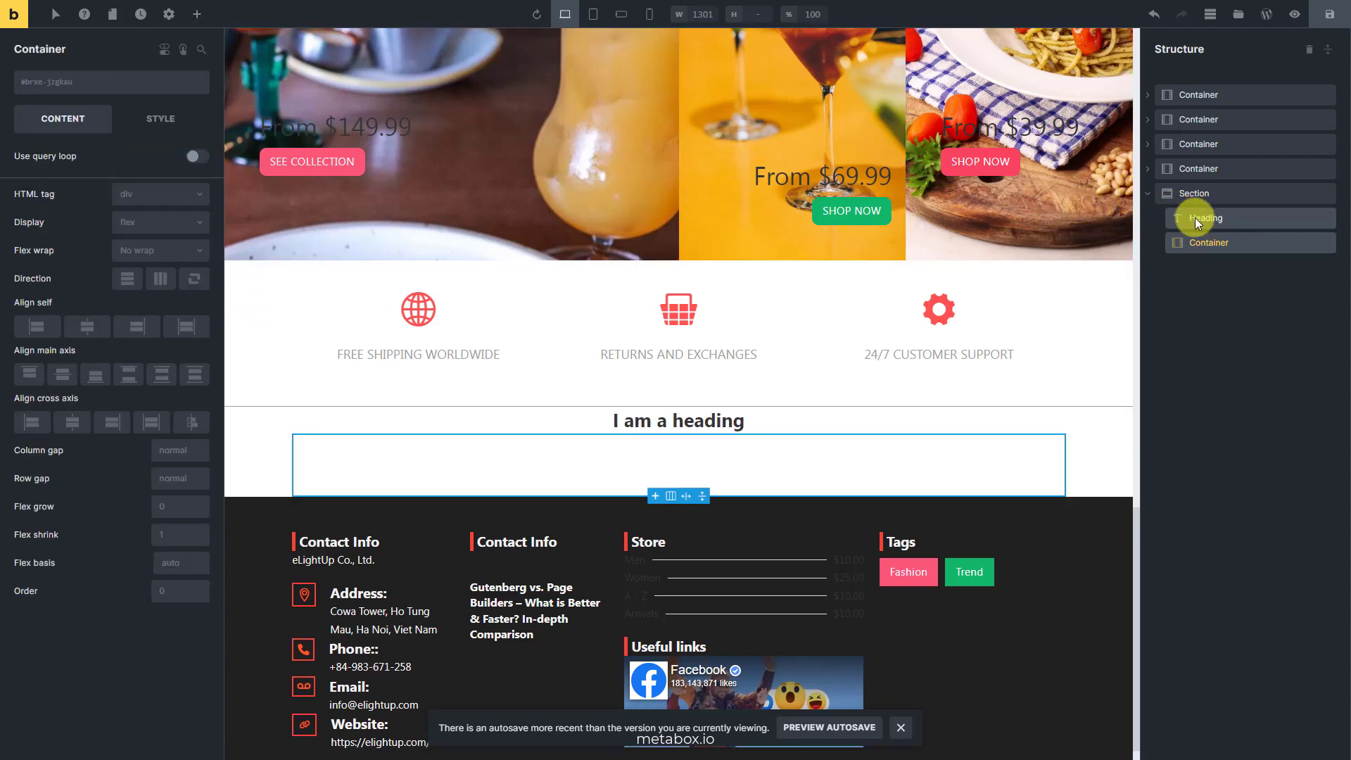
Change the heading text to 'MOST VIEWED RESTAURANTS' and reselect the Container
{"action": "left_click", "coordinate": [164, 160]}
{"action": "key", "text": "ctrl+a"}
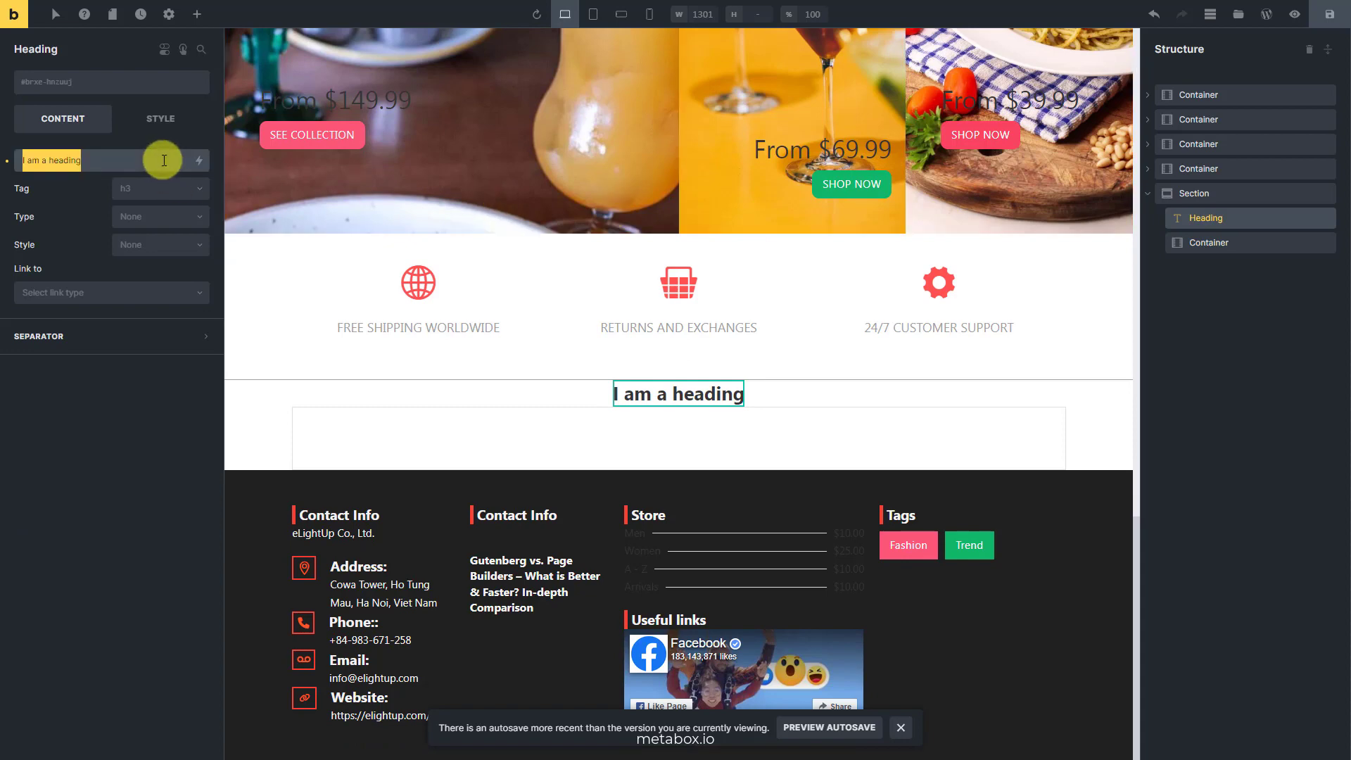
{"action": "type", "text": "MOST VIEWED RESTAURANTS"}
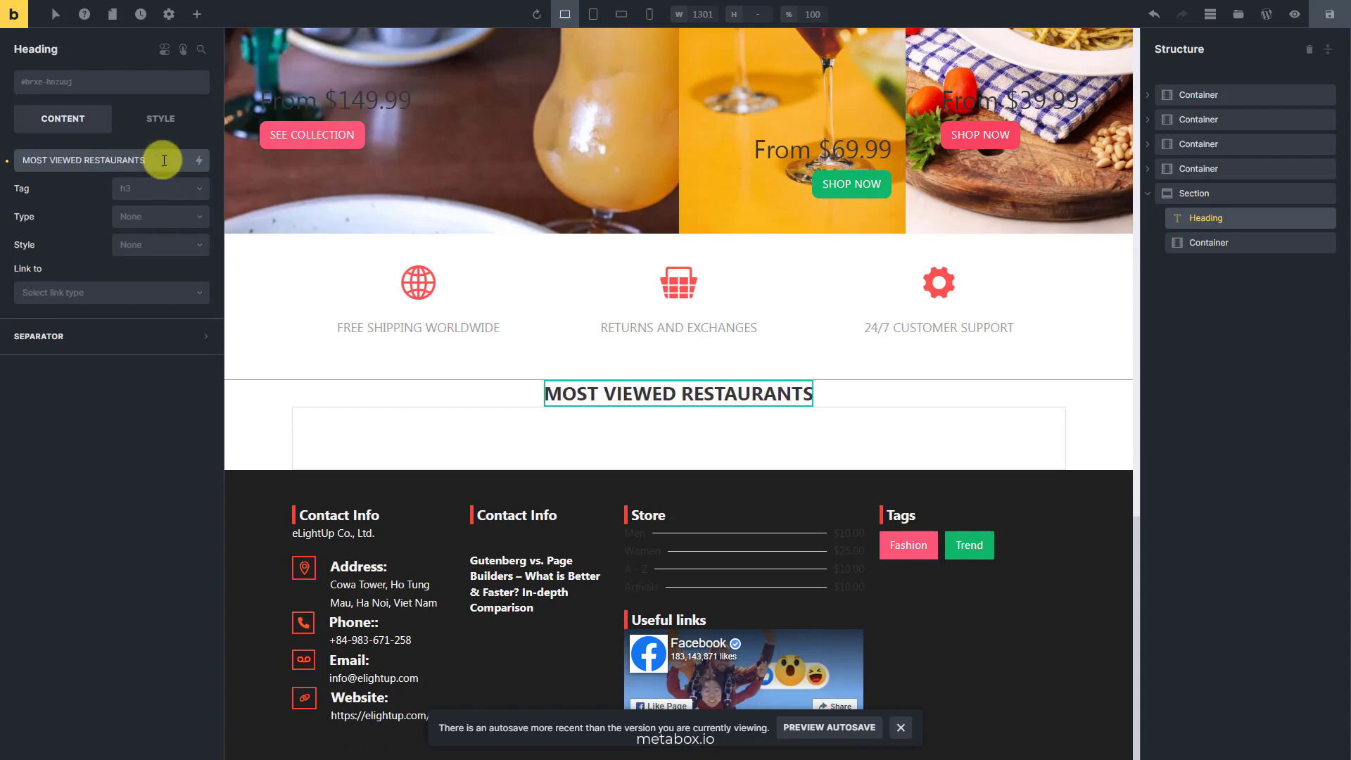
{"action": "left_click", "coordinate": [1252, 246]}
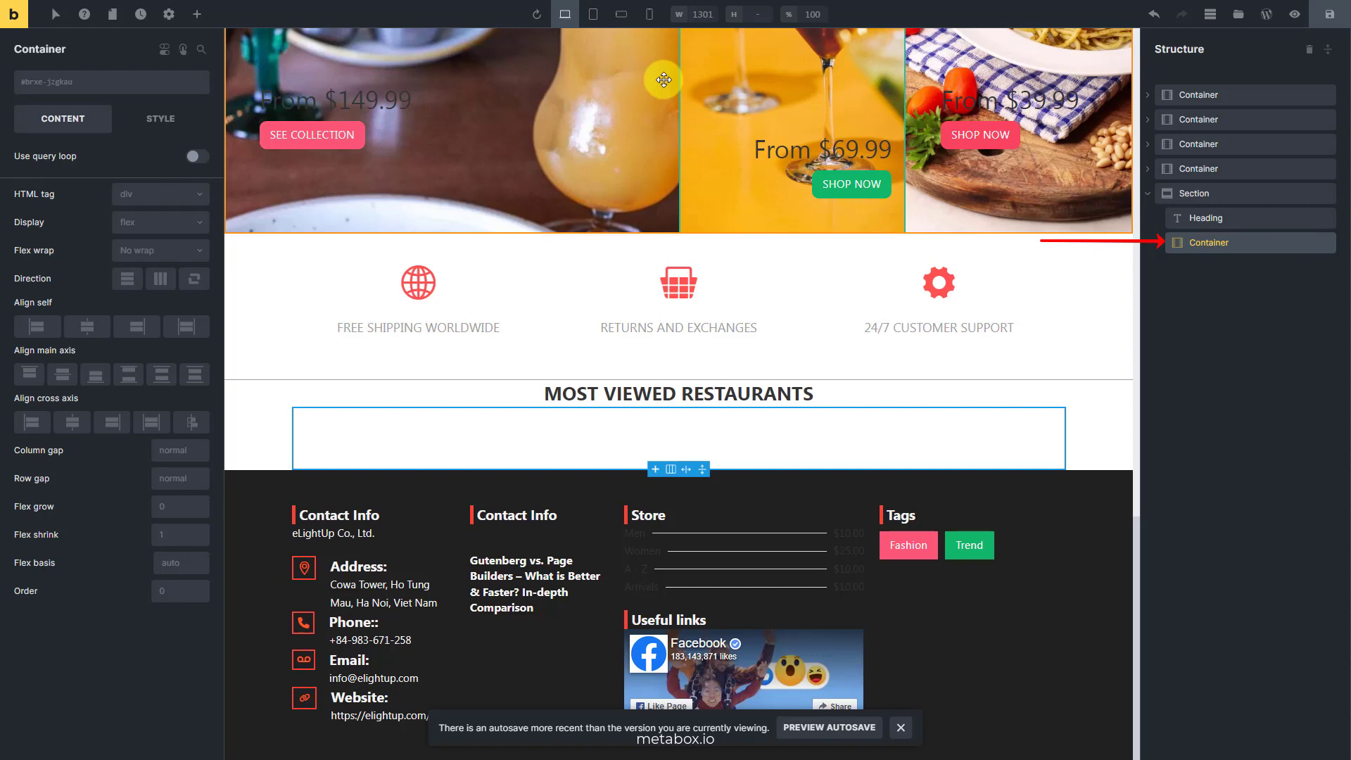
{"action": "left_click", "coordinate": [198, 14]}
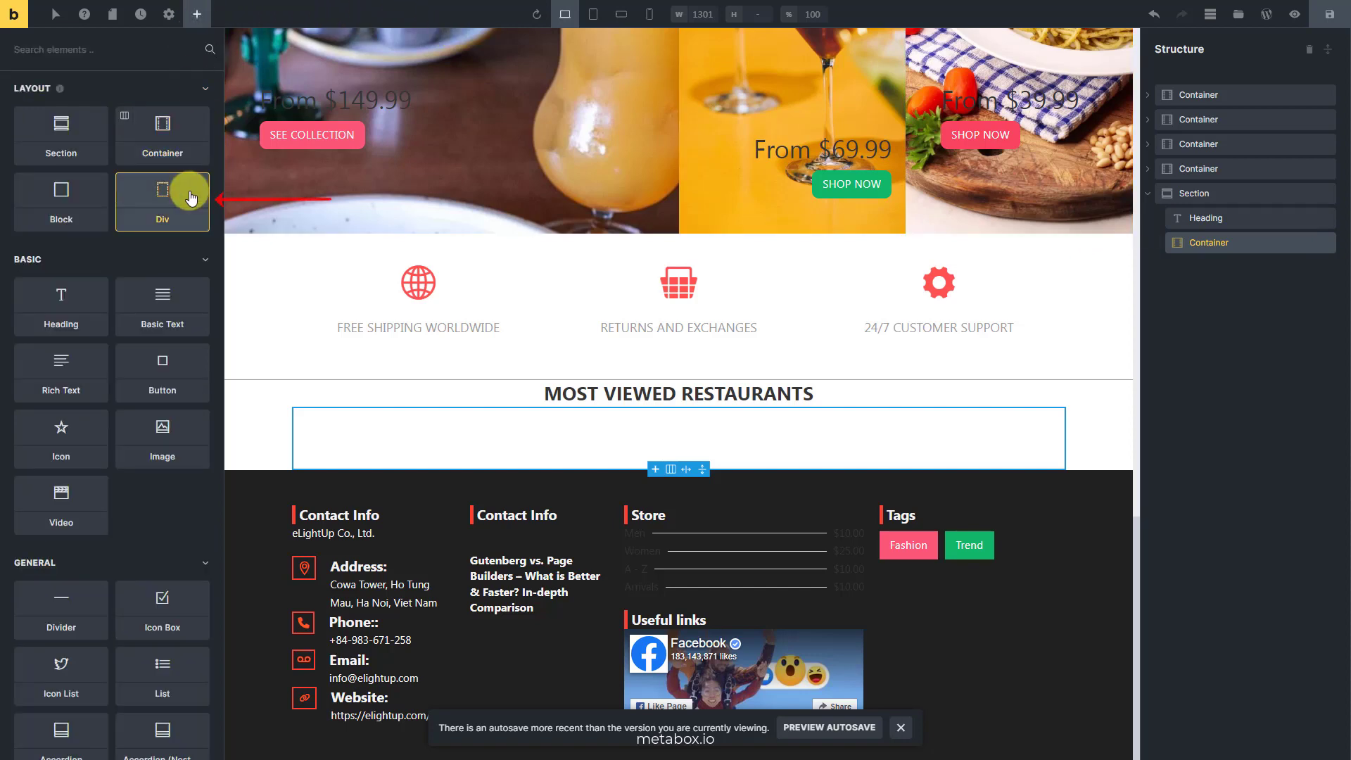
Place a looped Div in the Container querying Posts of type Restaurants
{"action": "left_click_drag", "start_coordinate": [190, 198], "coordinate": [1237, 274]}
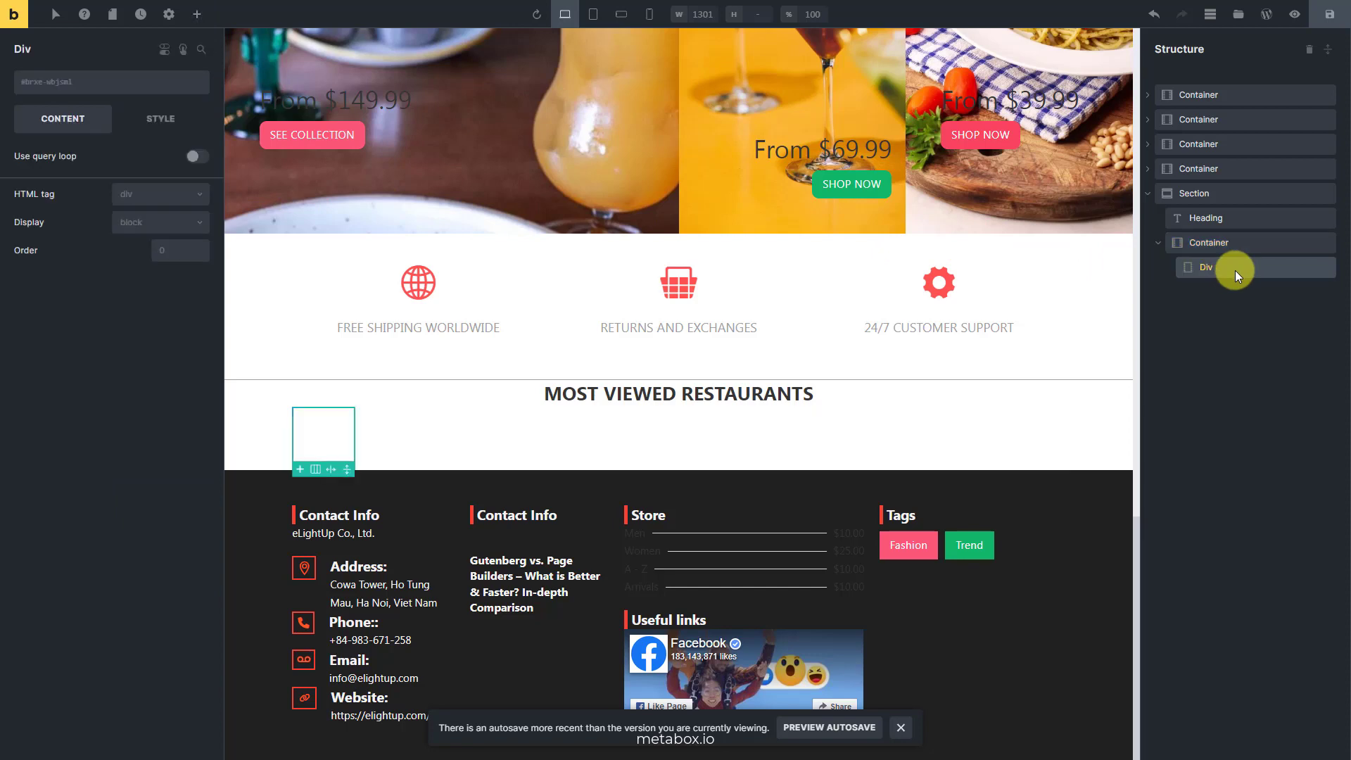
{"action": "left_click", "coordinate": [203, 157]}
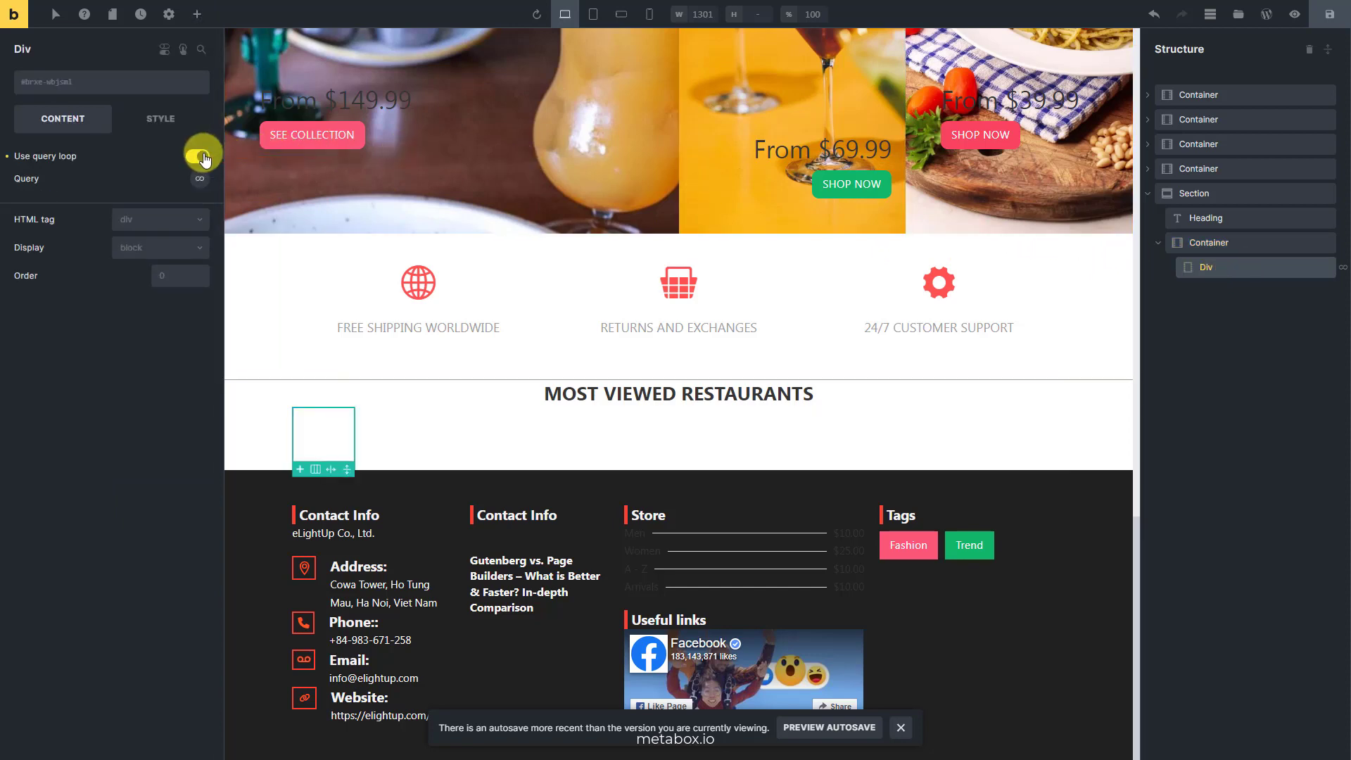
{"action": "left_click", "coordinate": [200, 178]}
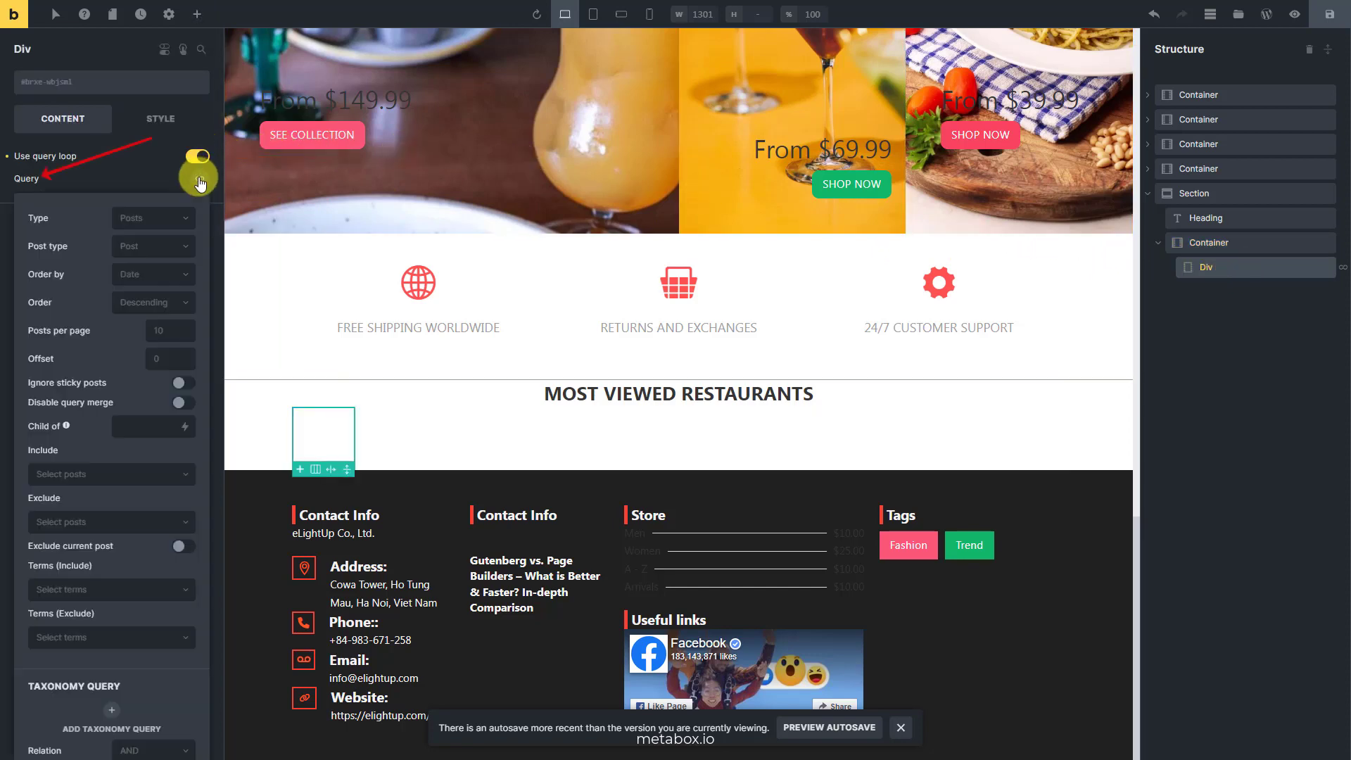
{"action": "left_click", "coordinate": [184, 218]}
{"action": "left_click", "coordinate": [181, 240]}
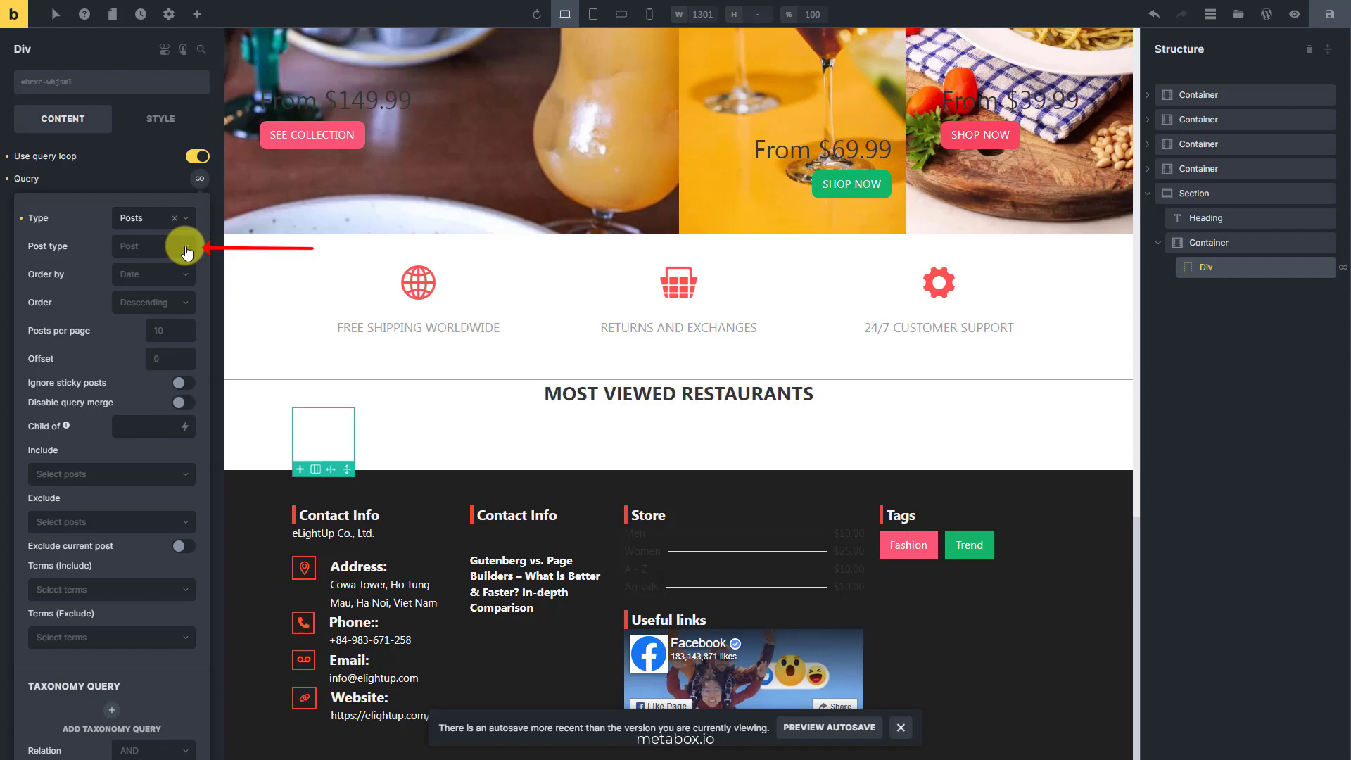
{"action": "left_click", "coordinate": [187, 250]}
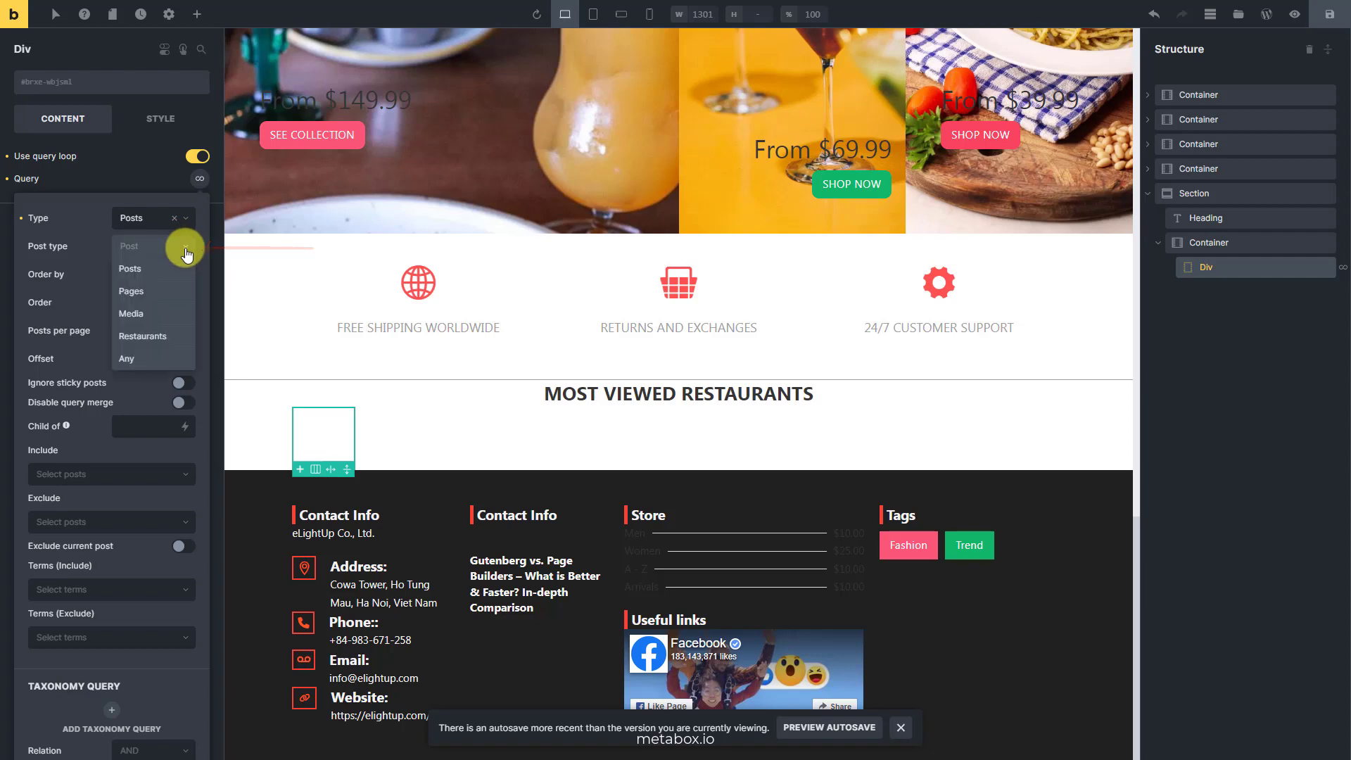
{"action": "left_click", "coordinate": [186, 331]}
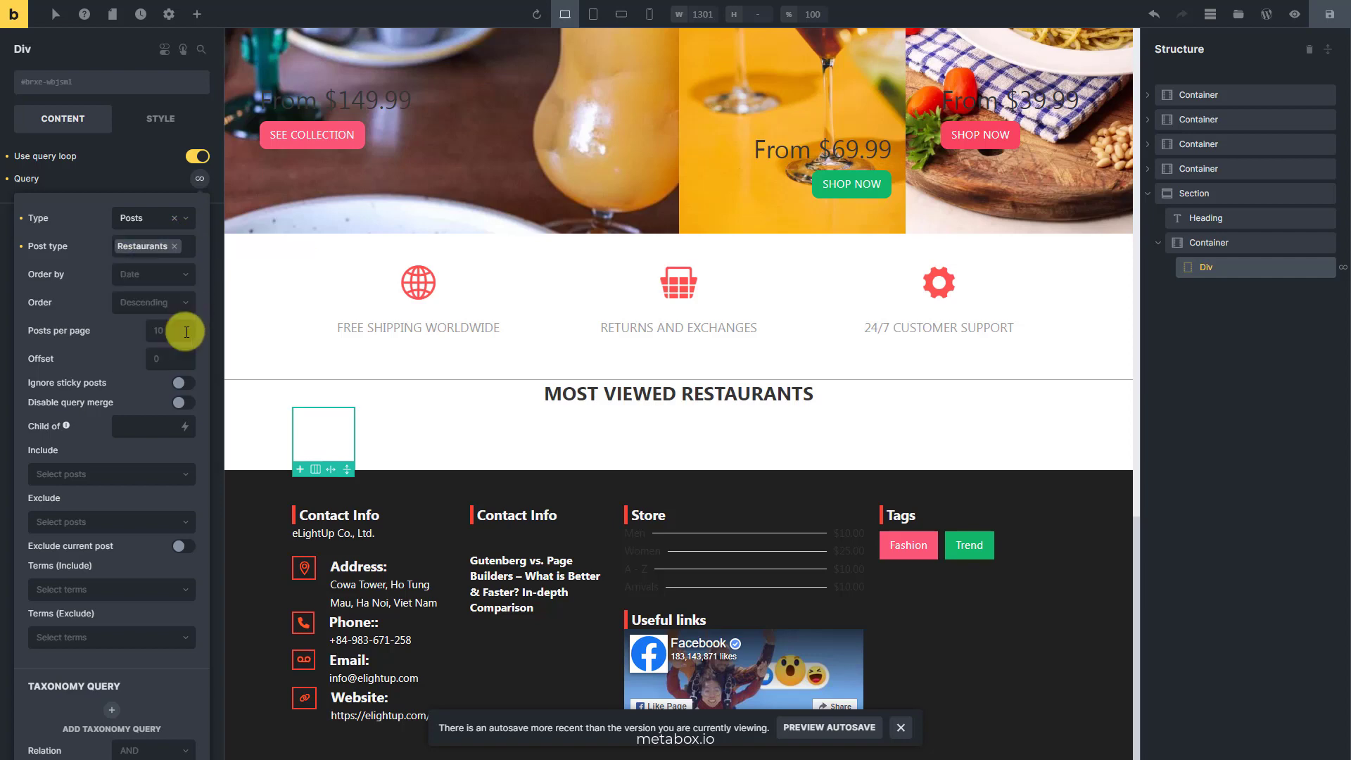
Order the loop by meta numeric value entry_views, descending, with 6 posts per page
{"action": "left_click", "coordinate": [187, 275]}
{"action": "scroll", "coordinate": [175, 344], "scroll_direction": "down", "scroll_amount": 3}
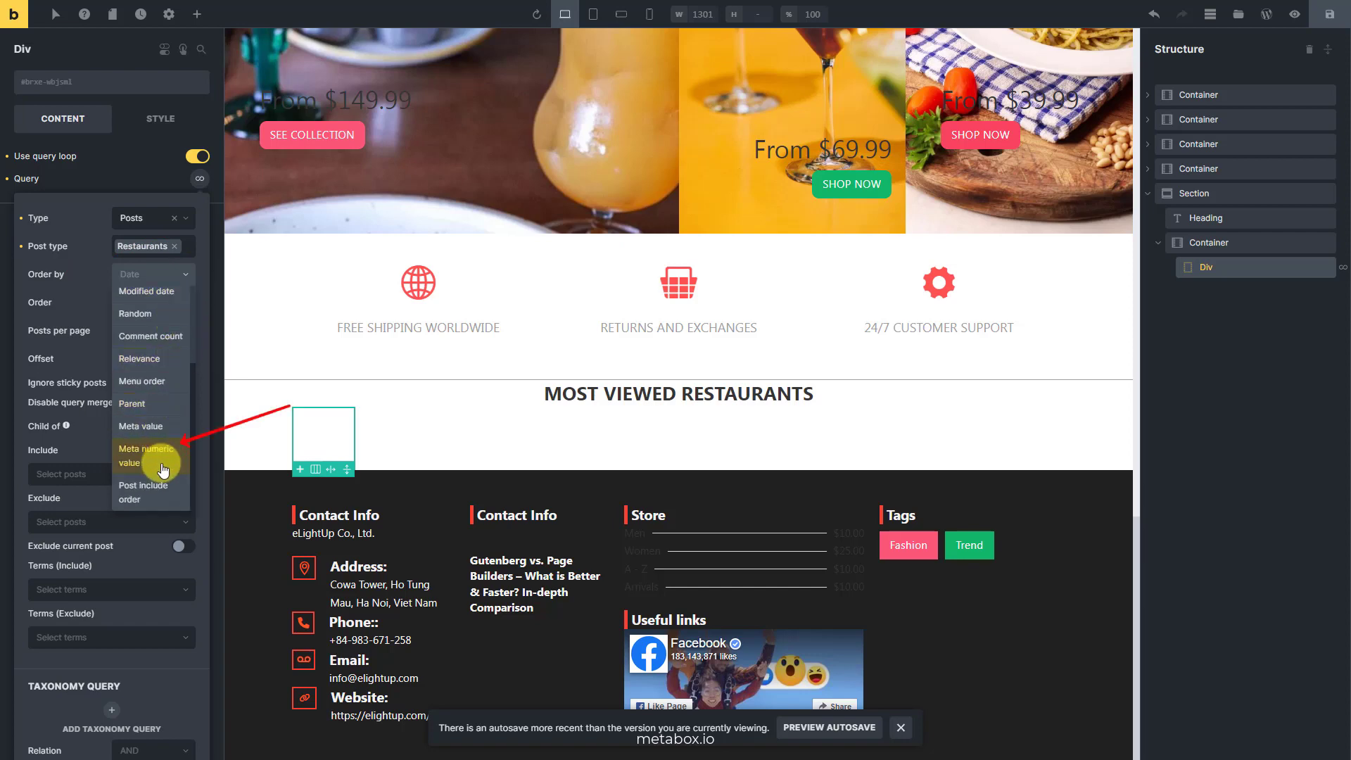
{"action": "left_click", "coordinate": [164, 469]}
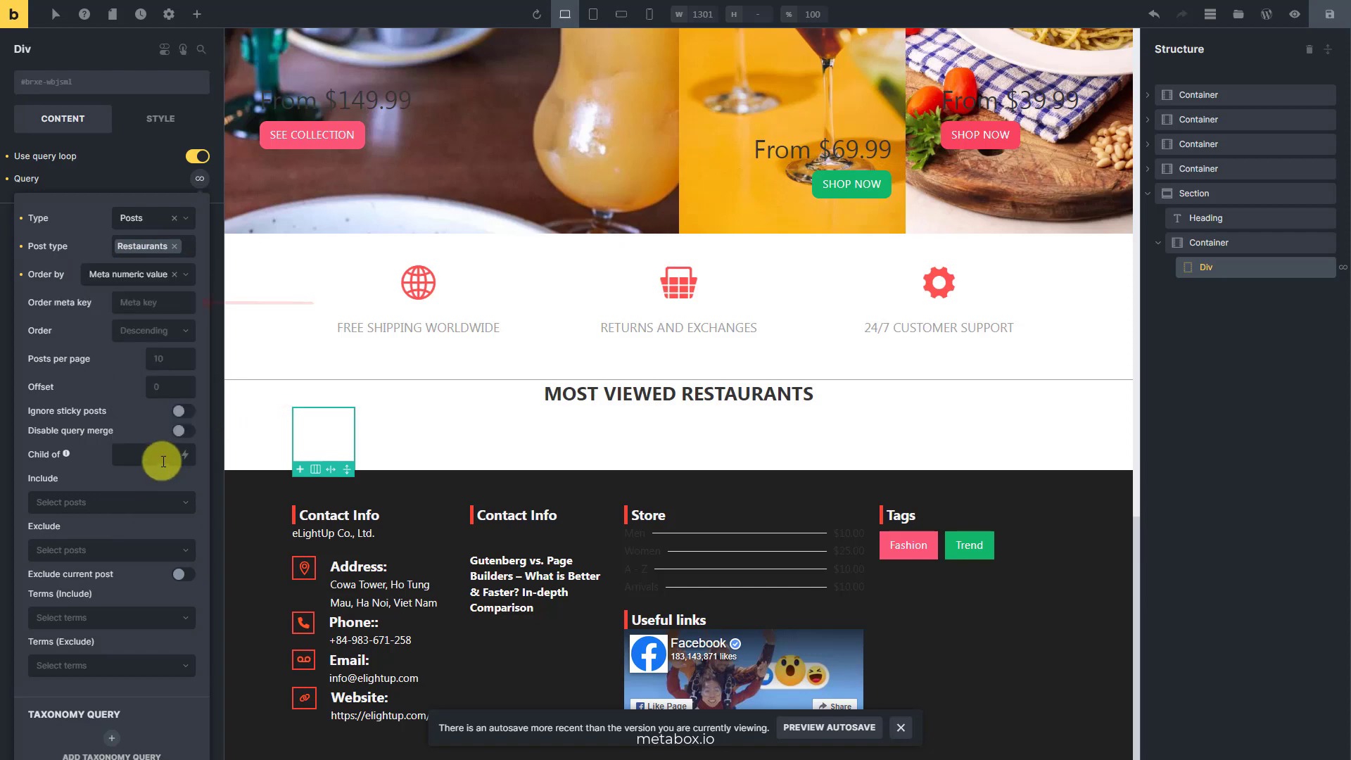
{"action": "left_click", "coordinate": [185, 302]}
{"action": "type", "text": "entry_views"}
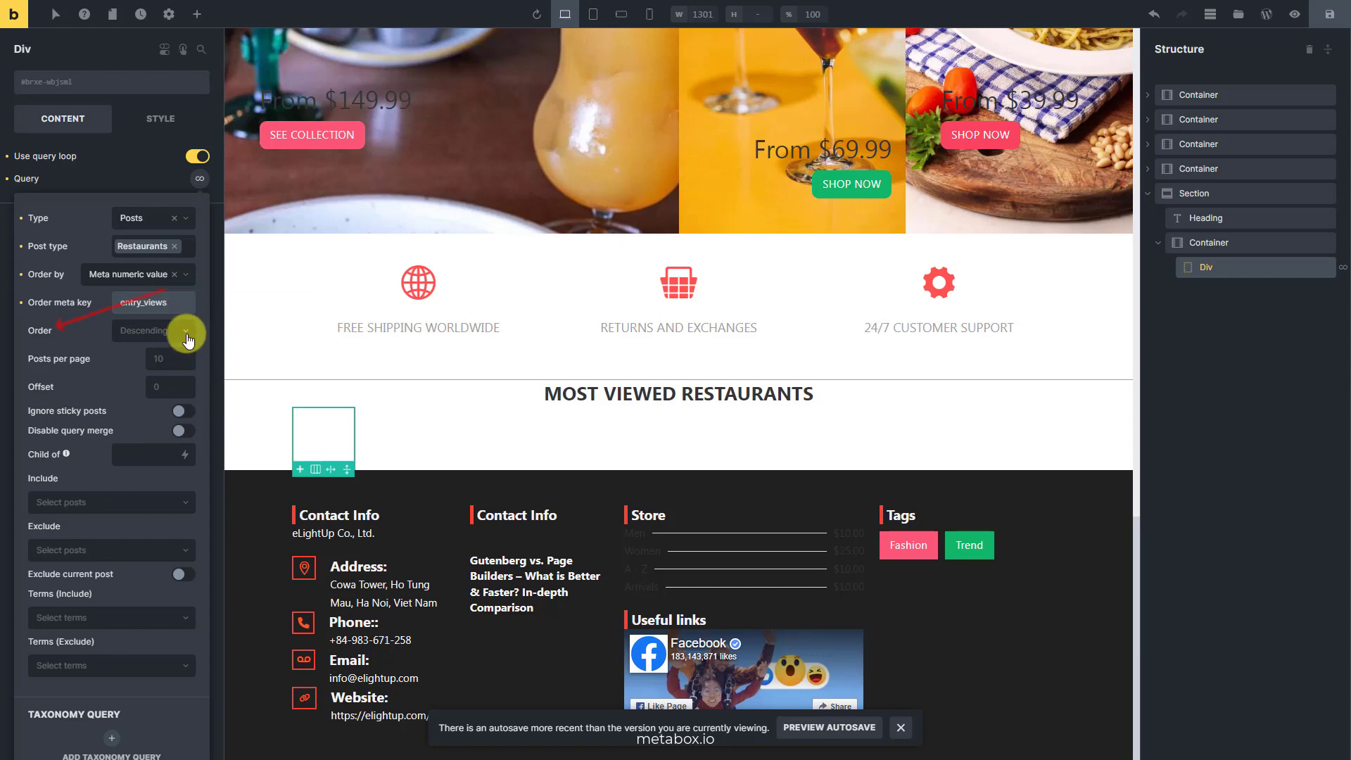
{"action": "left_click", "coordinate": [187, 332]}
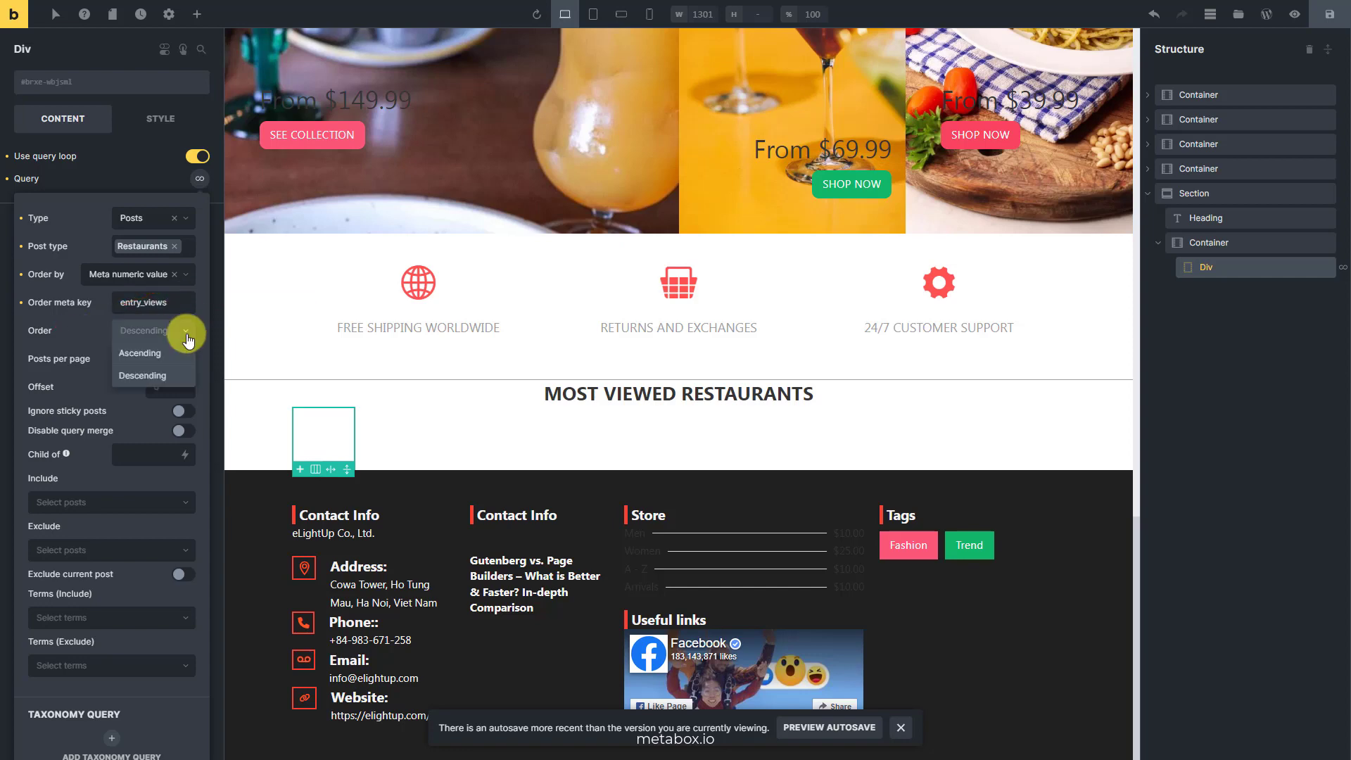
{"action": "left_click", "coordinate": [184, 379]}
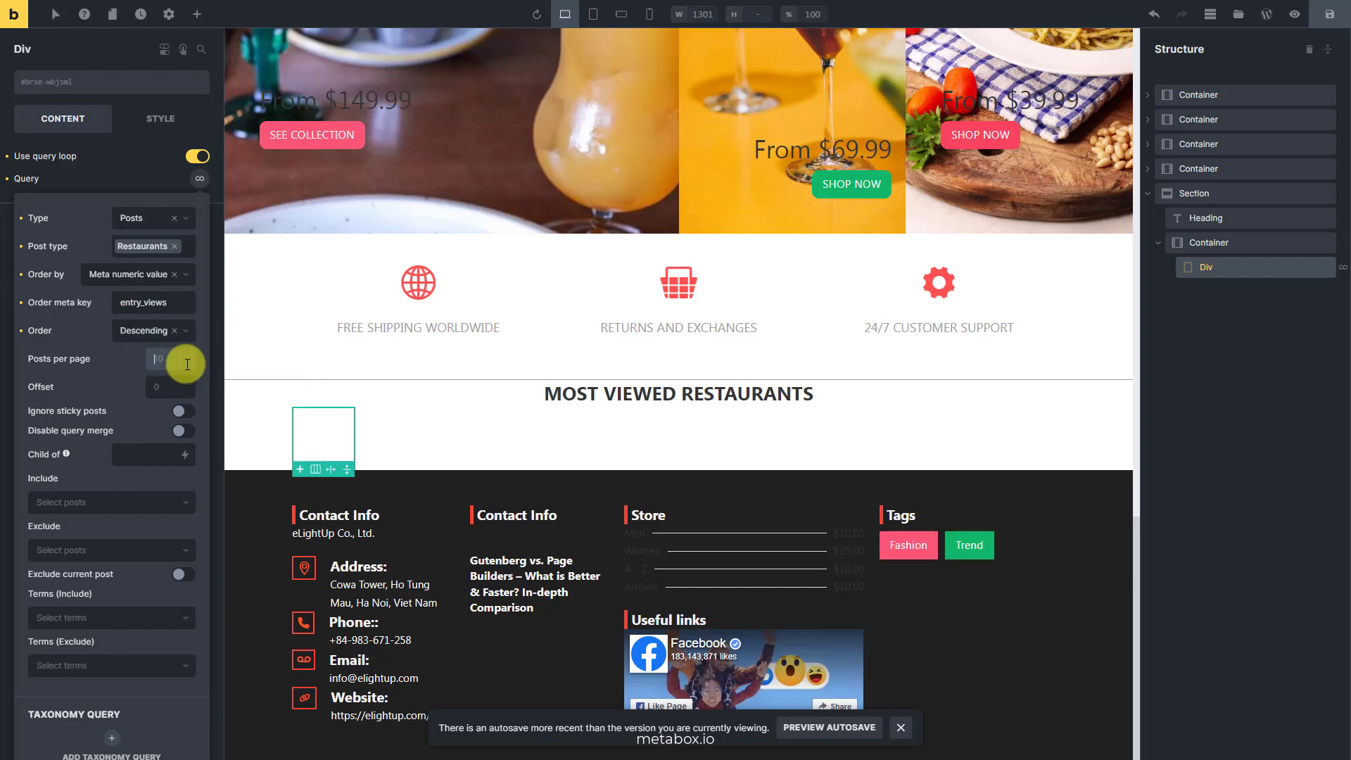
{"action": "left_click", "coordinate": [187, 361]}
{"action": "type", "text": "6"}
Add an Image element inside the looped Div and select it
{"action": "left_click", "coordinate": [197, 15]}
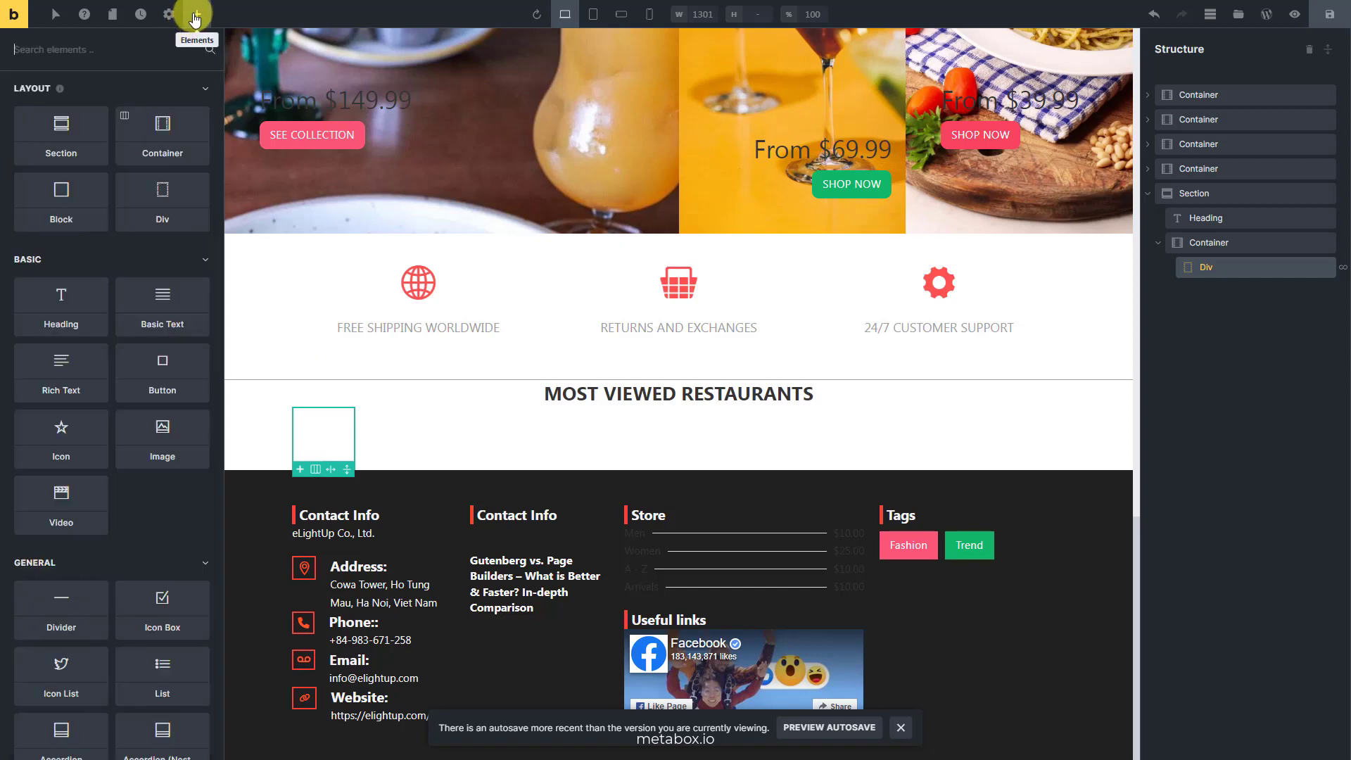
{"action": "left_click", "coordinate": [188, 440]}
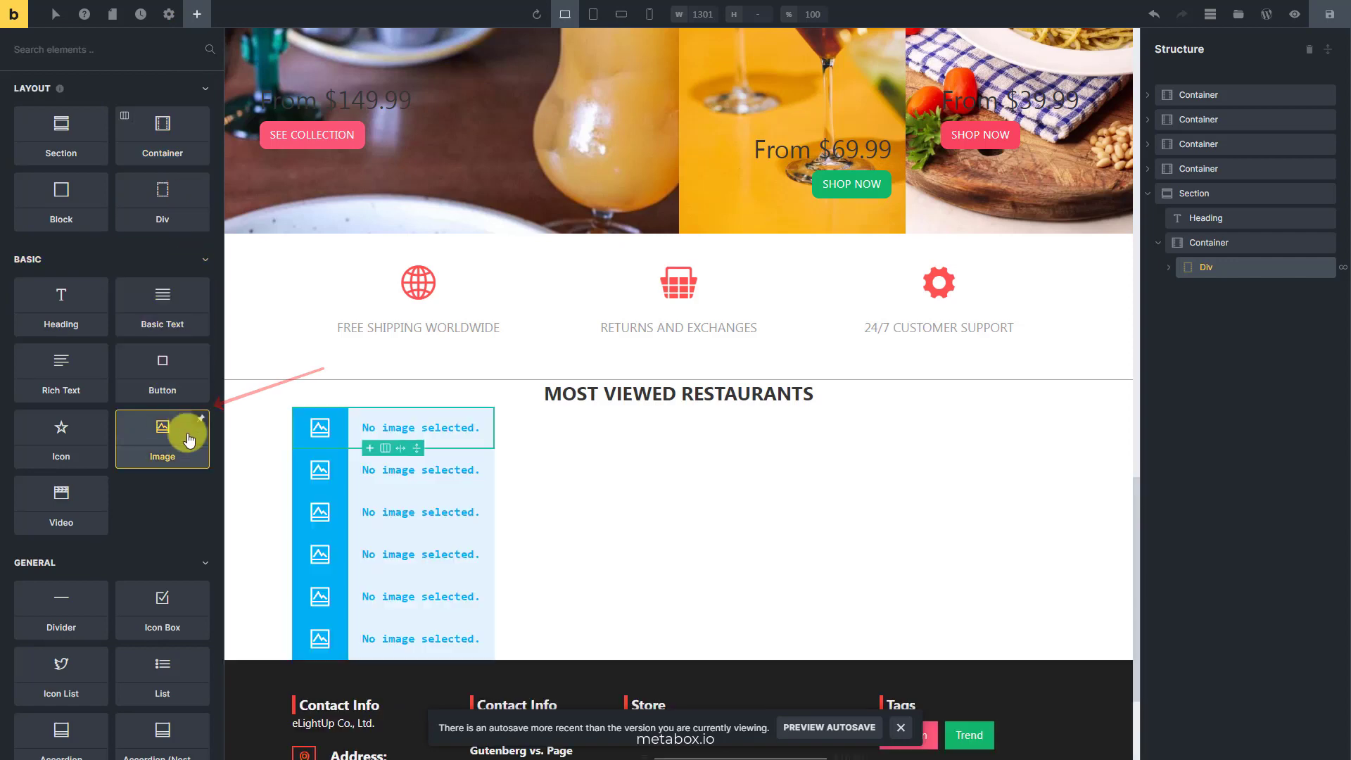
{"action": "left_click", "coordinate": [1168, 269]}
{"action": "left_click", "coordinate": [1233, 294]}
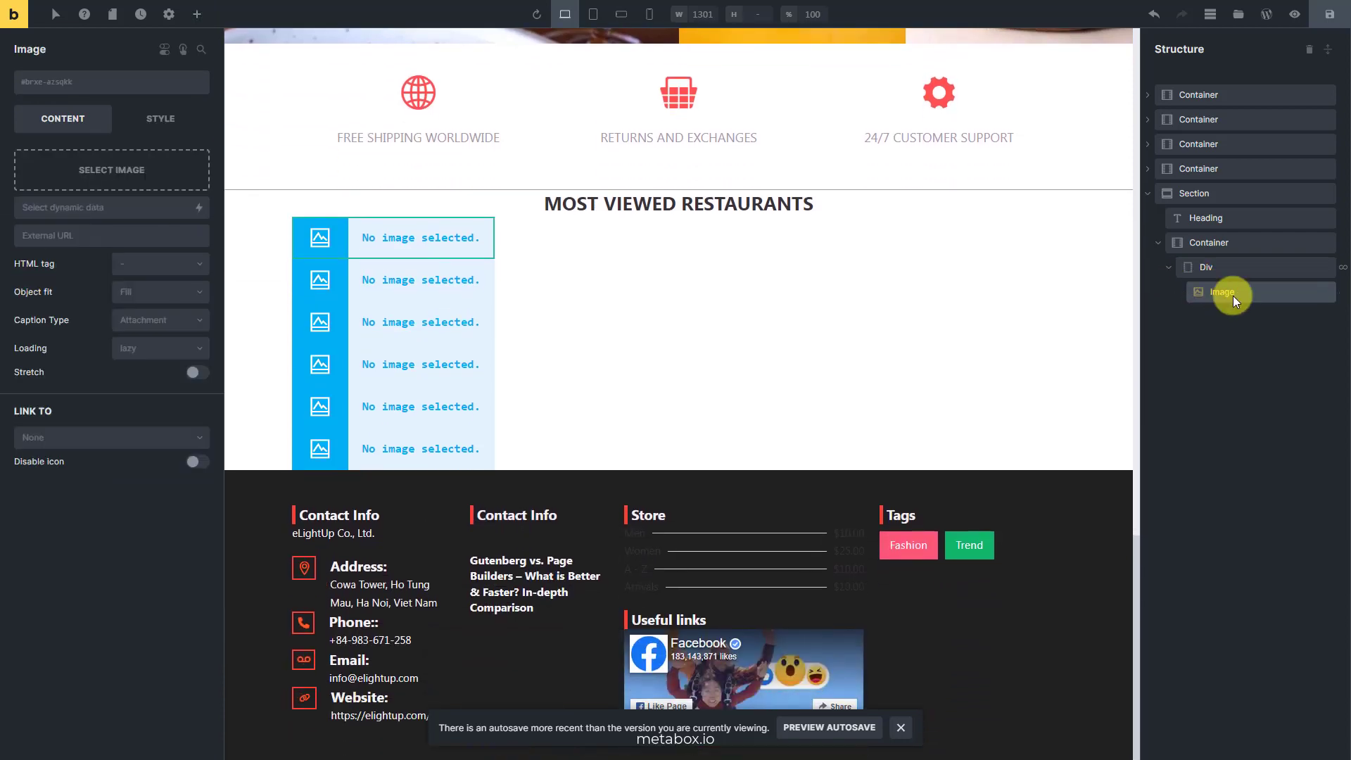
Set the image to the Featured image dynamic data at Full size
{"action": "left_click", "coordinate": [196, 209]}
{"action": "type", "text": "fea"}
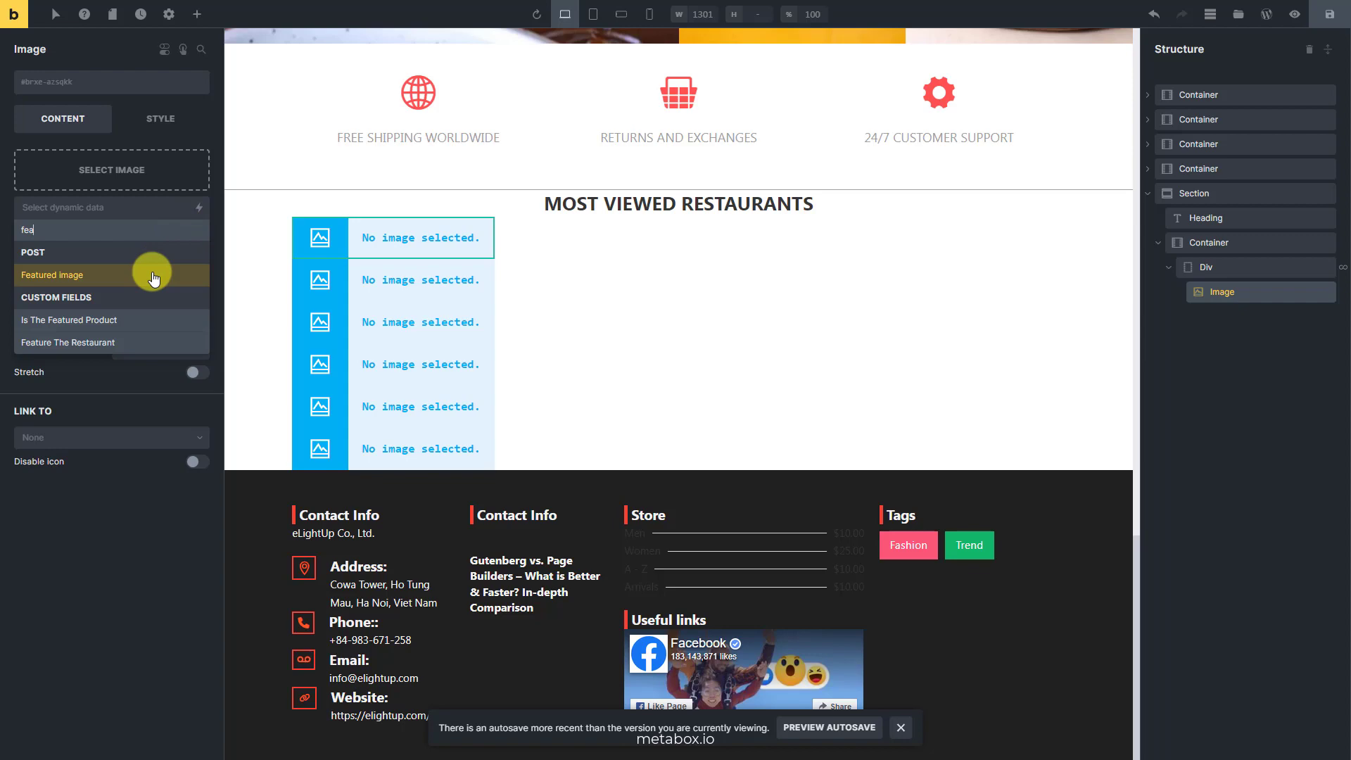
{"action": "left_click", "coordinate": [153, 279]}
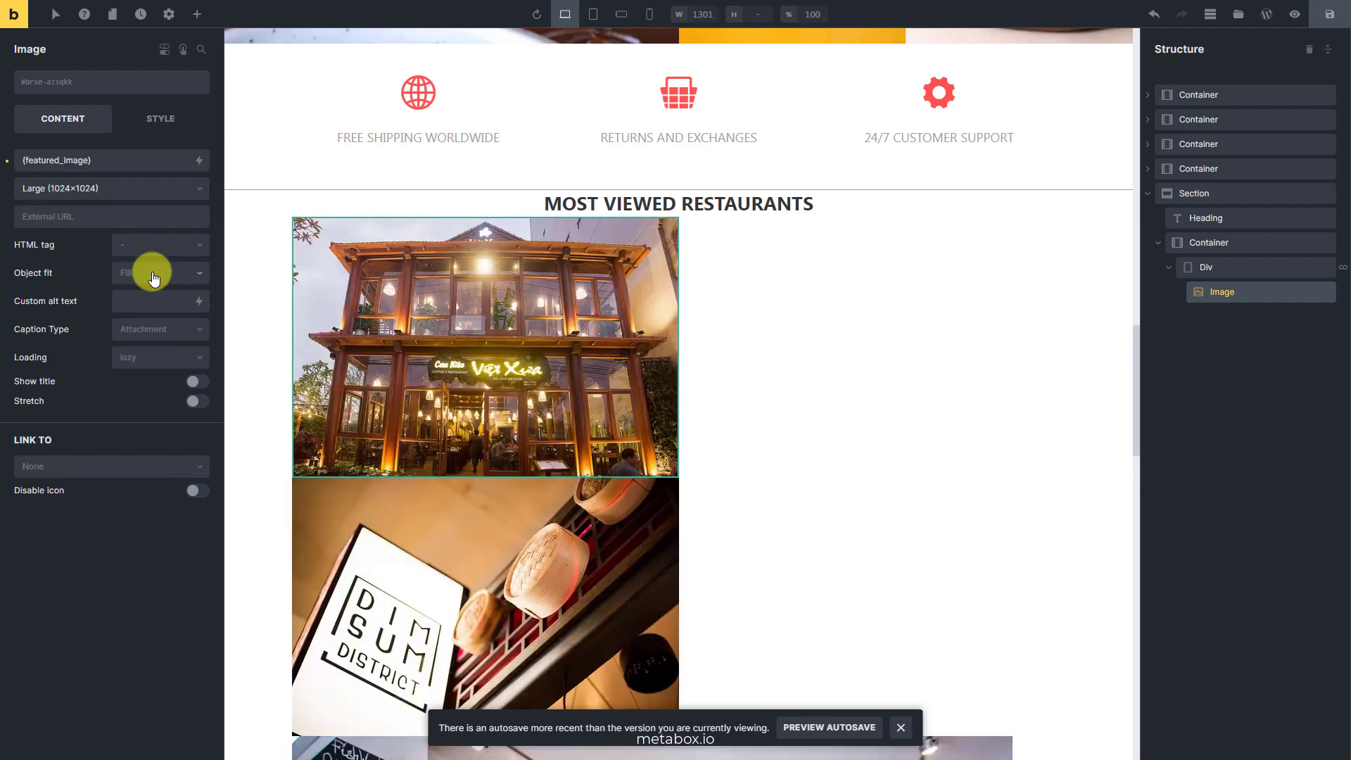
{"action": "left_click", "coordinate": [192, 188]}
{"action": "left_click", "coordinate": [115, 344]}
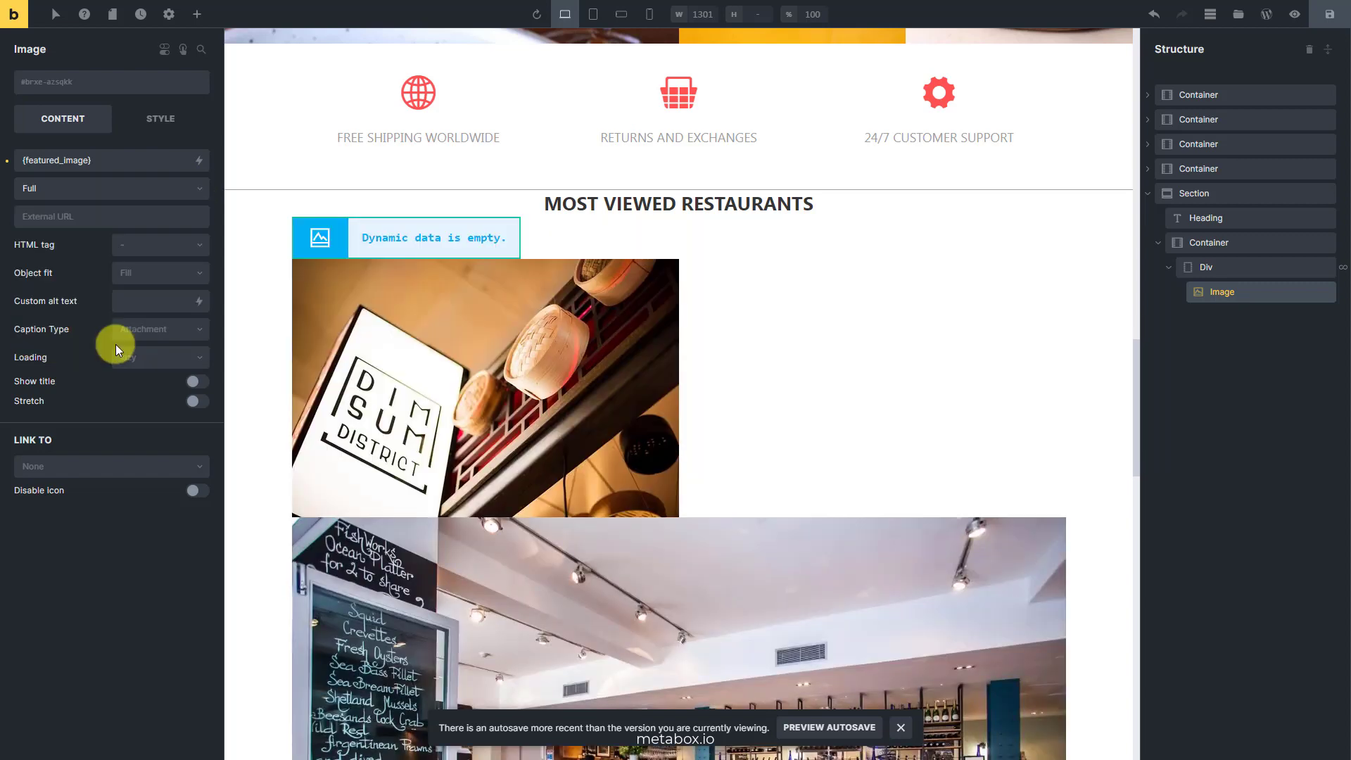
Add a Basic Text element under the image showing the Meta Box Voucher field {mb_restaurant_voucher}
{"action": "left_click", "coordinate": [197, 14]}
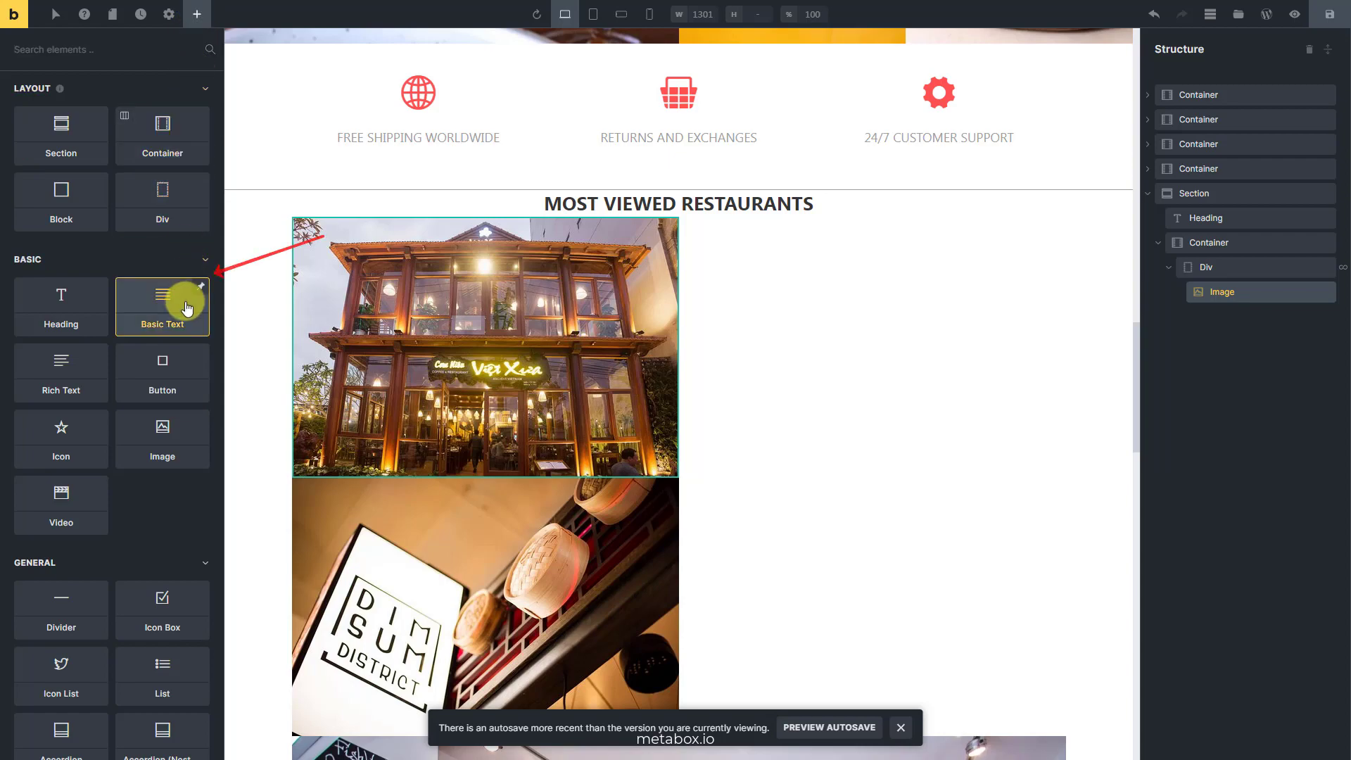
{"action": "left_click_drag", "start_coordinate": [187, 308], "coordinate": [275, 314]}
{"action": "left_click", "coordinate": [1232, 317]}
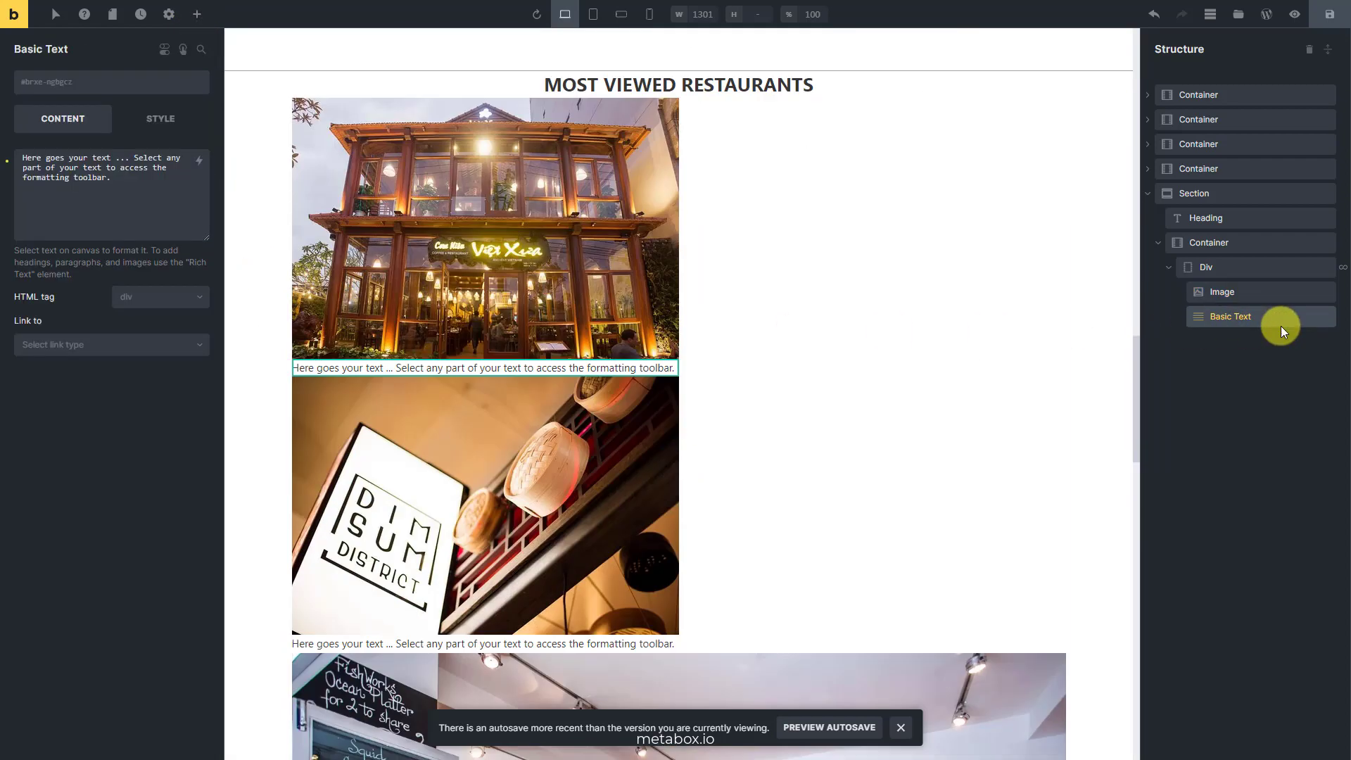
{"action": "triple_click", "coordinate": [181, 191]}
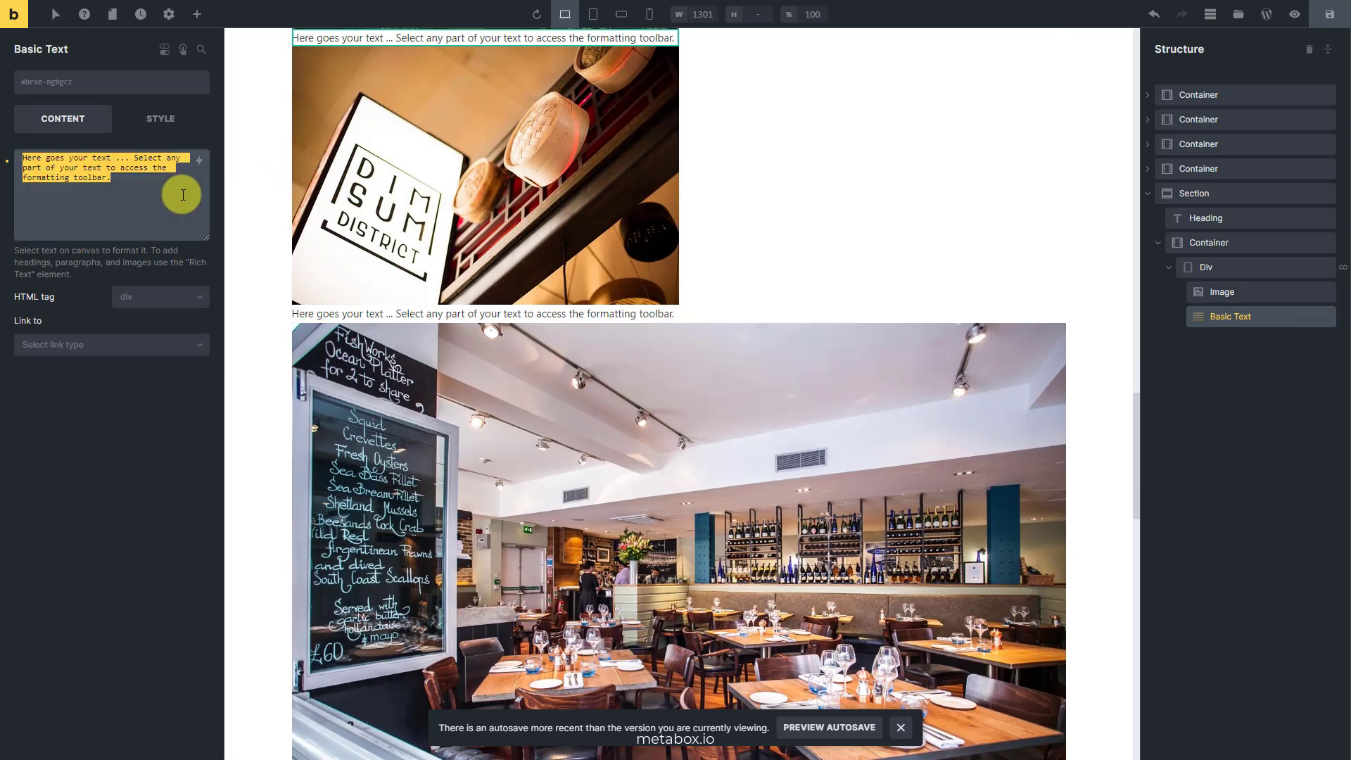
{"action": "key", "text": "BackSpace"}
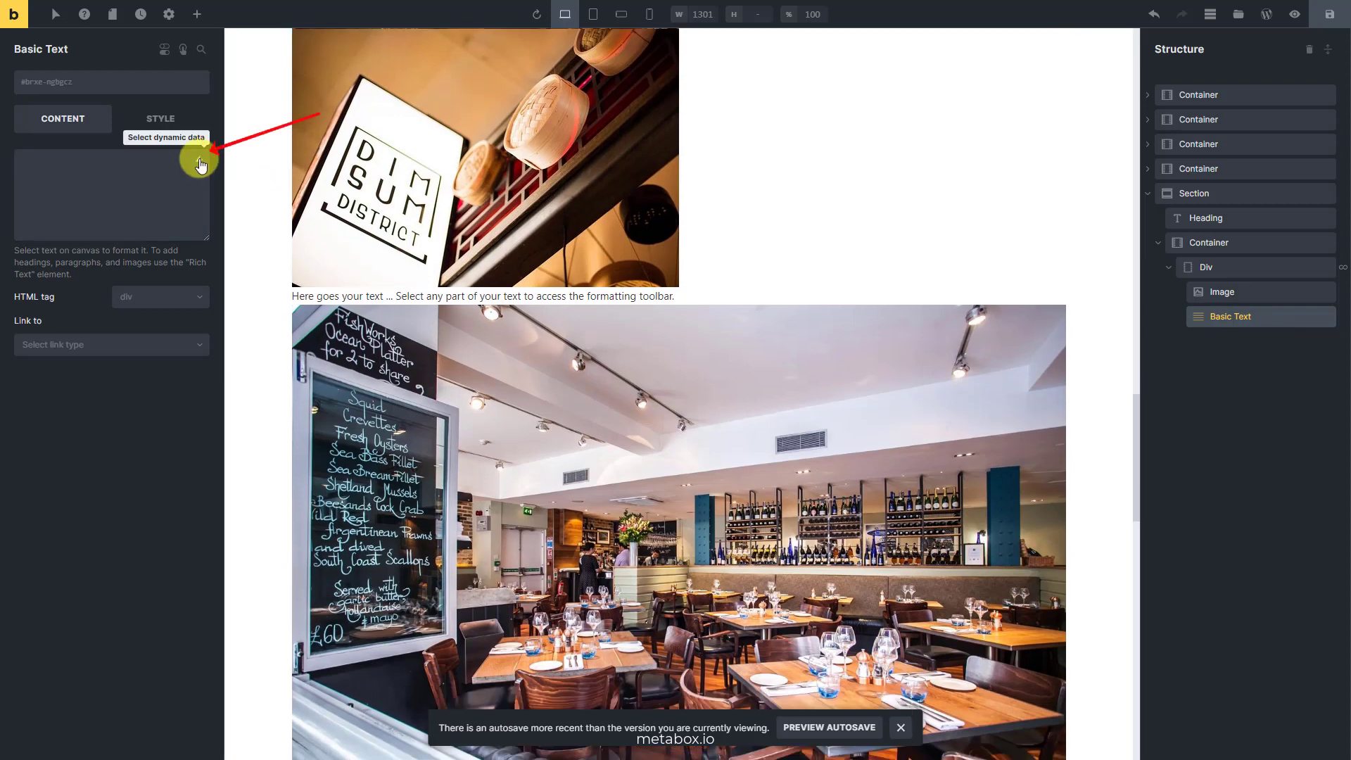
{"action": "left_click", "coordinate": [201, 164]}
{"action": "type", "text": "vou"}
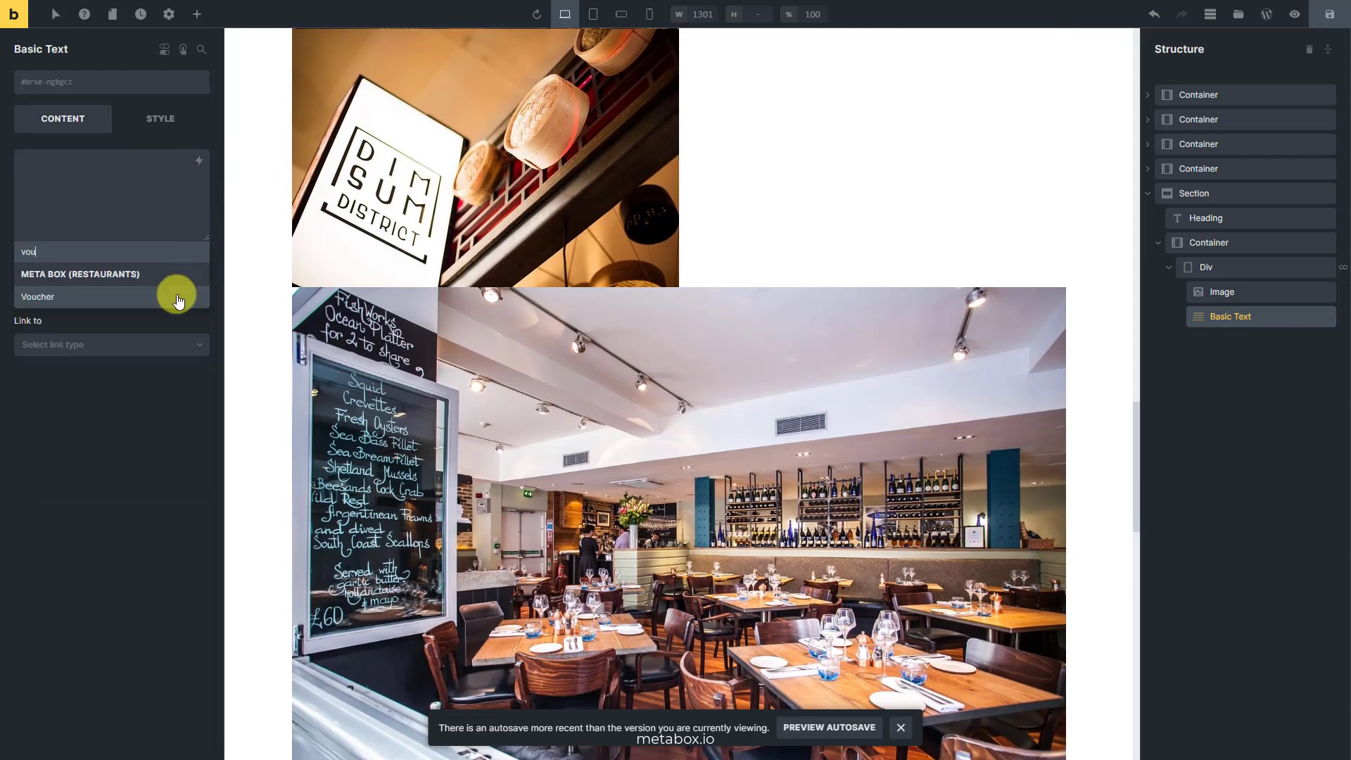
{"action": "left_click", "coordinate": [176, 310]}
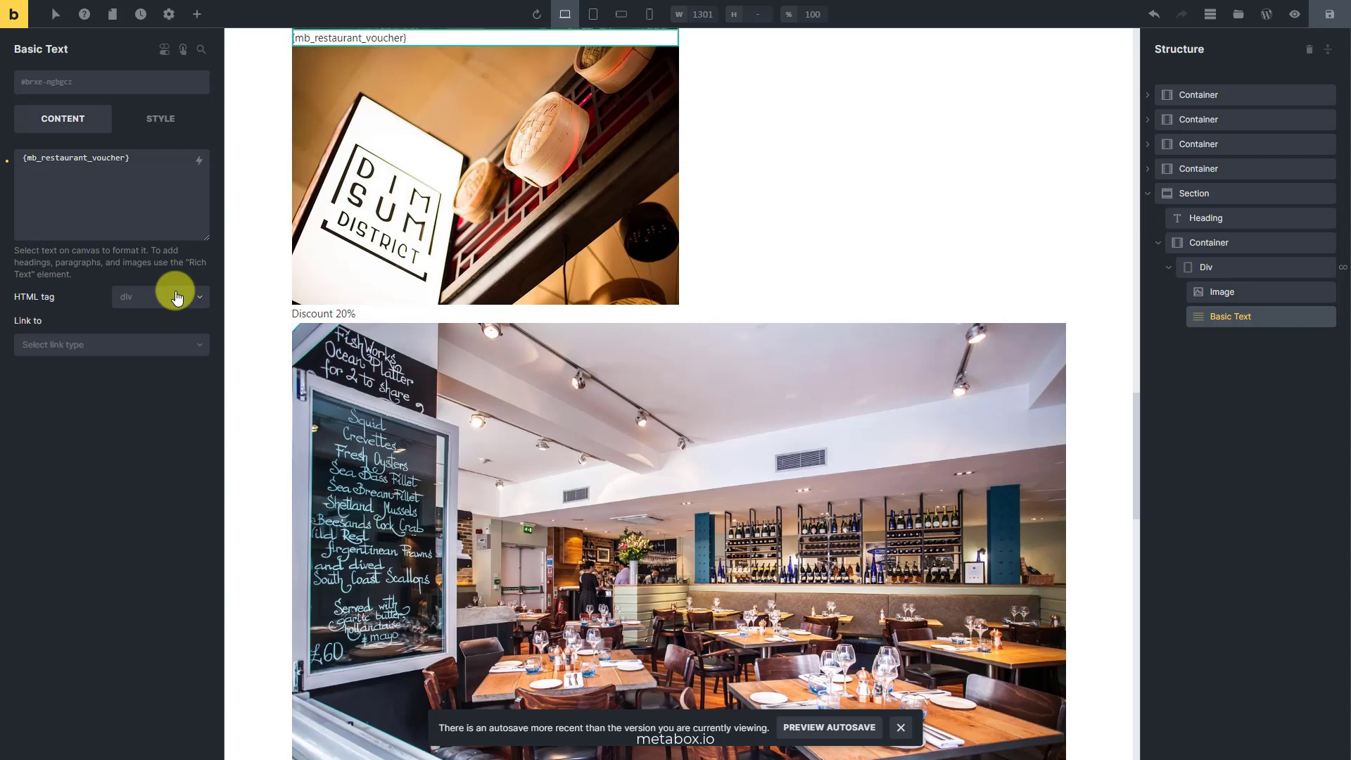
{"action": "left_click", "coordinate": [199, 14]}
Add a Post Title element to the restaurant card
{"action": "type", "text": "post"}
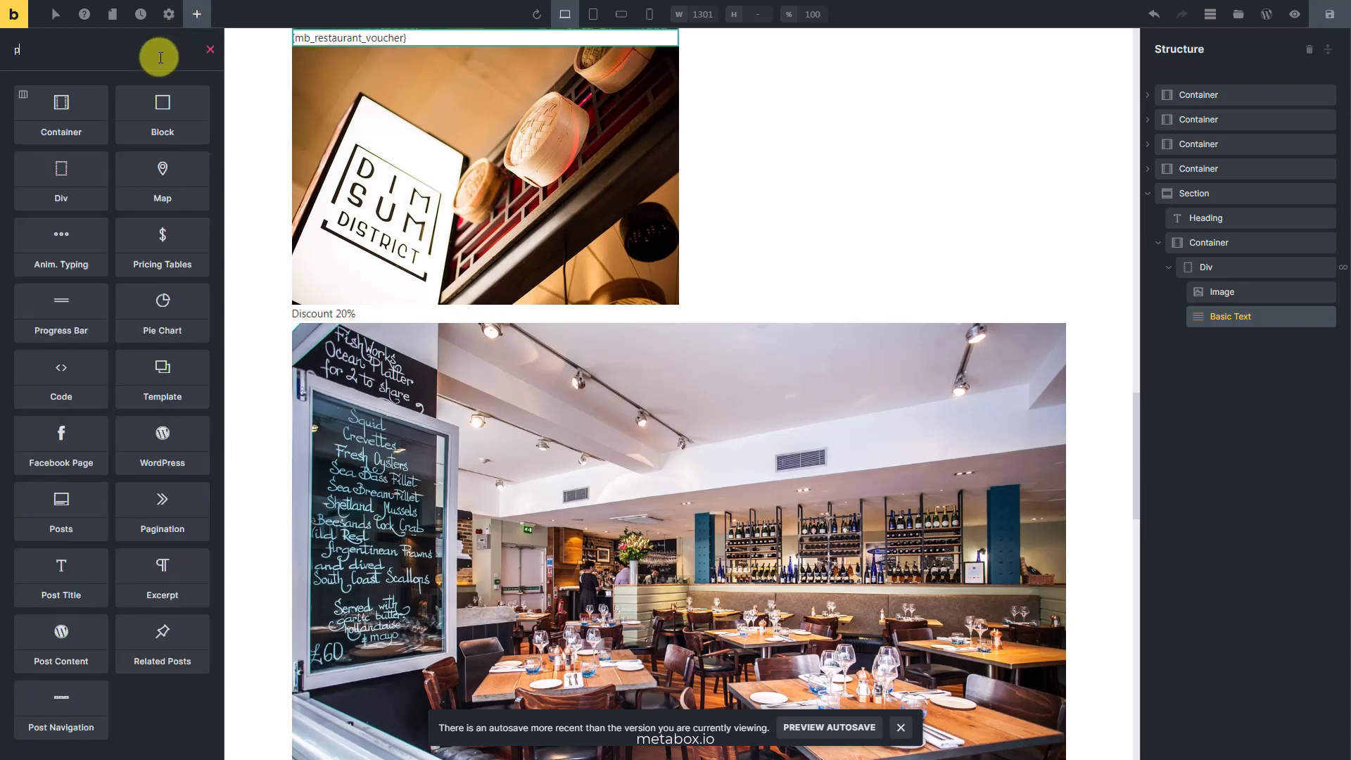
{"action": "left_click", "coordinate": [195, 122]}
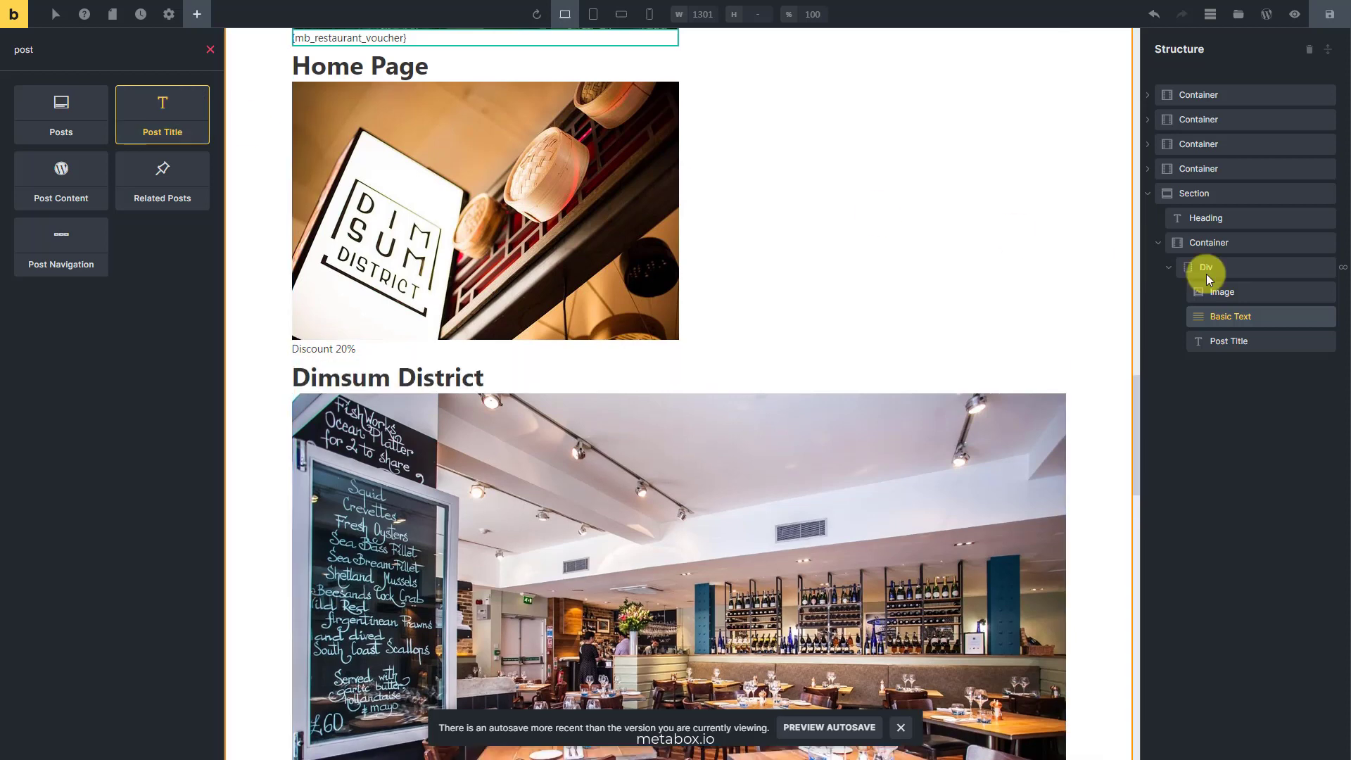
{"action": "left_click", "coordinate": [1269, 343]}
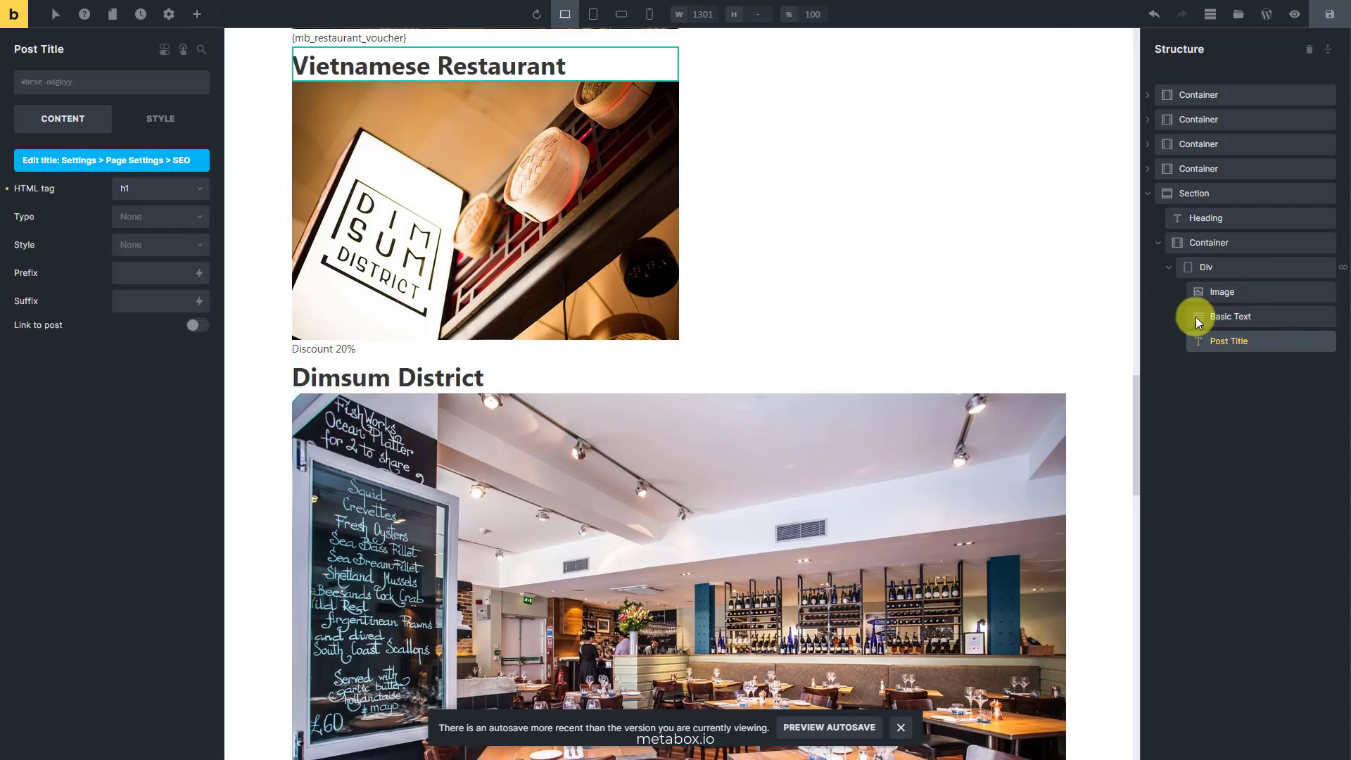
Add a Basic Text element filled with the Meta Box Address field {mb_restaurant_address}
{"action": "left_click", "coordinate": [194, 14]}
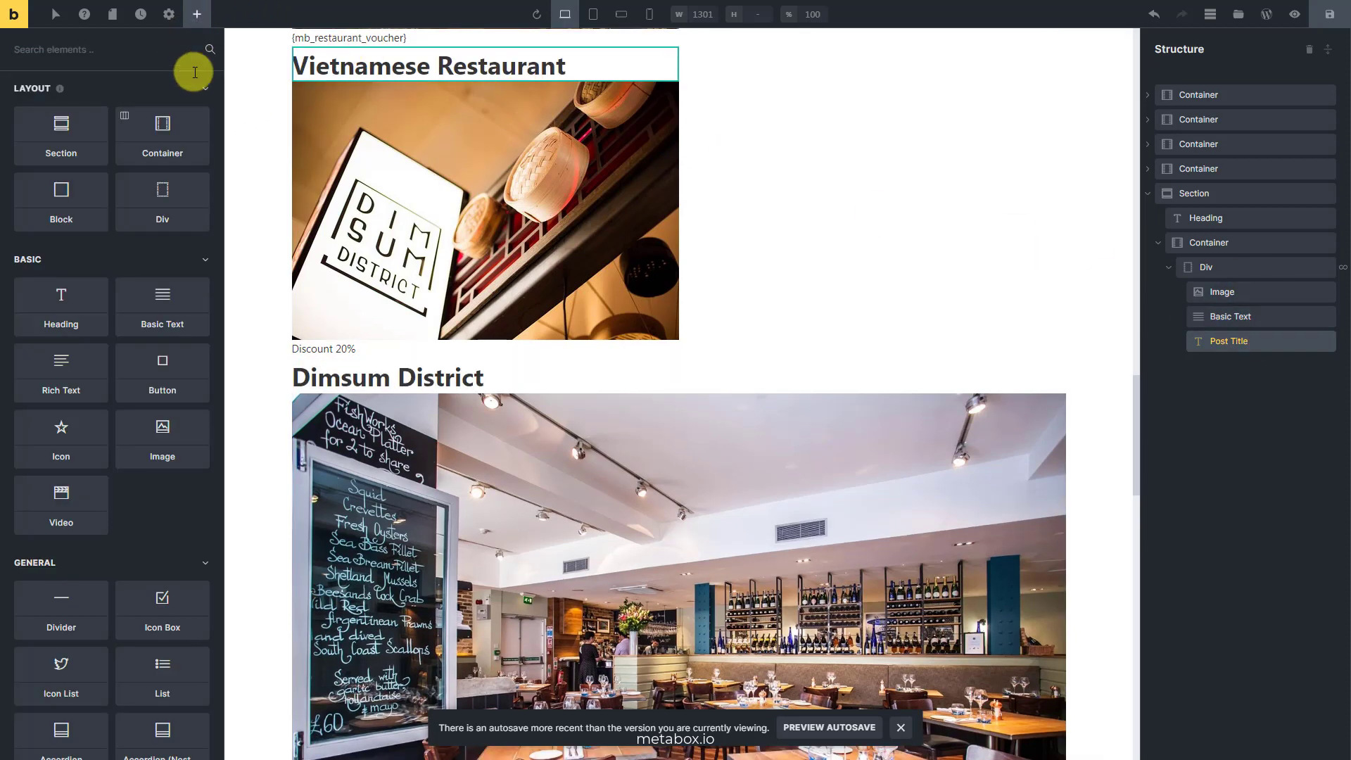
{"action": "left_click", "coordinate": [197, 320]}
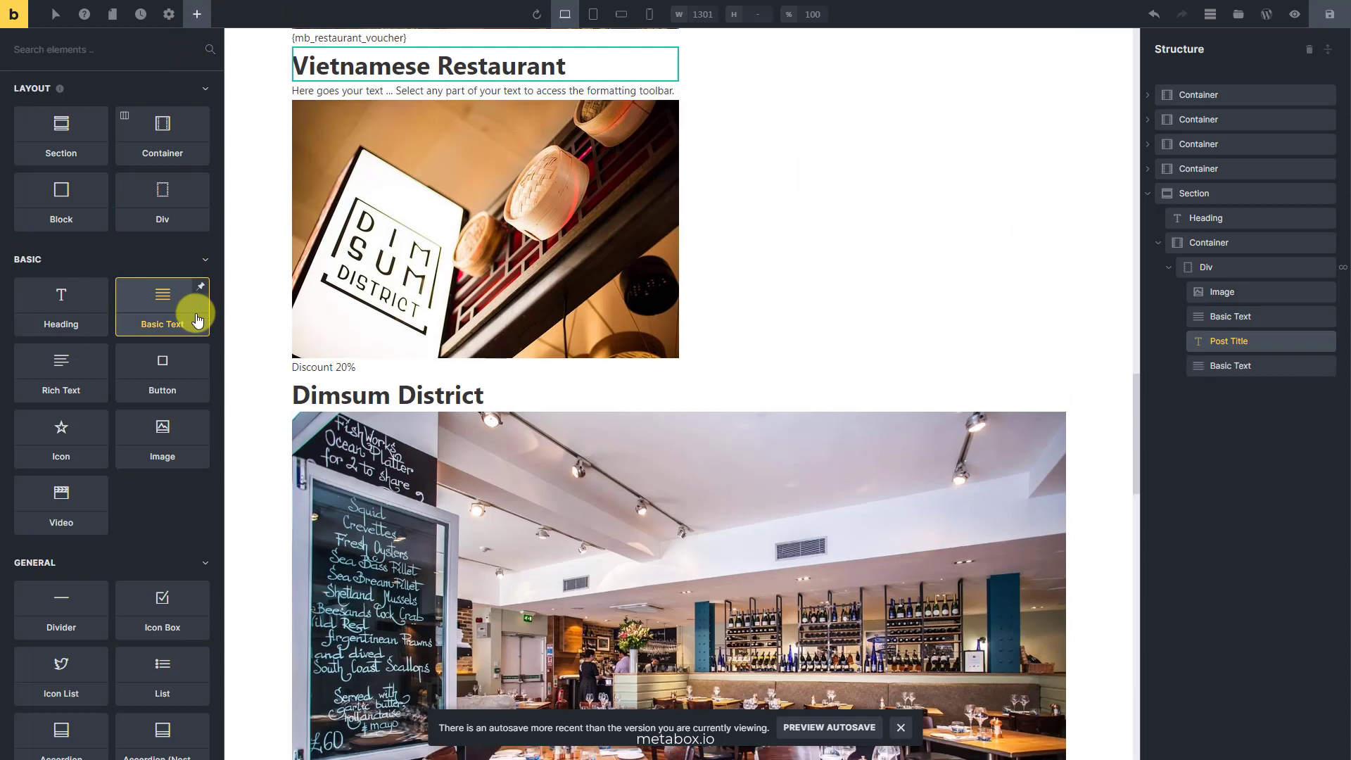
{"action": "left_click", "coordinate": [1277, 369]}
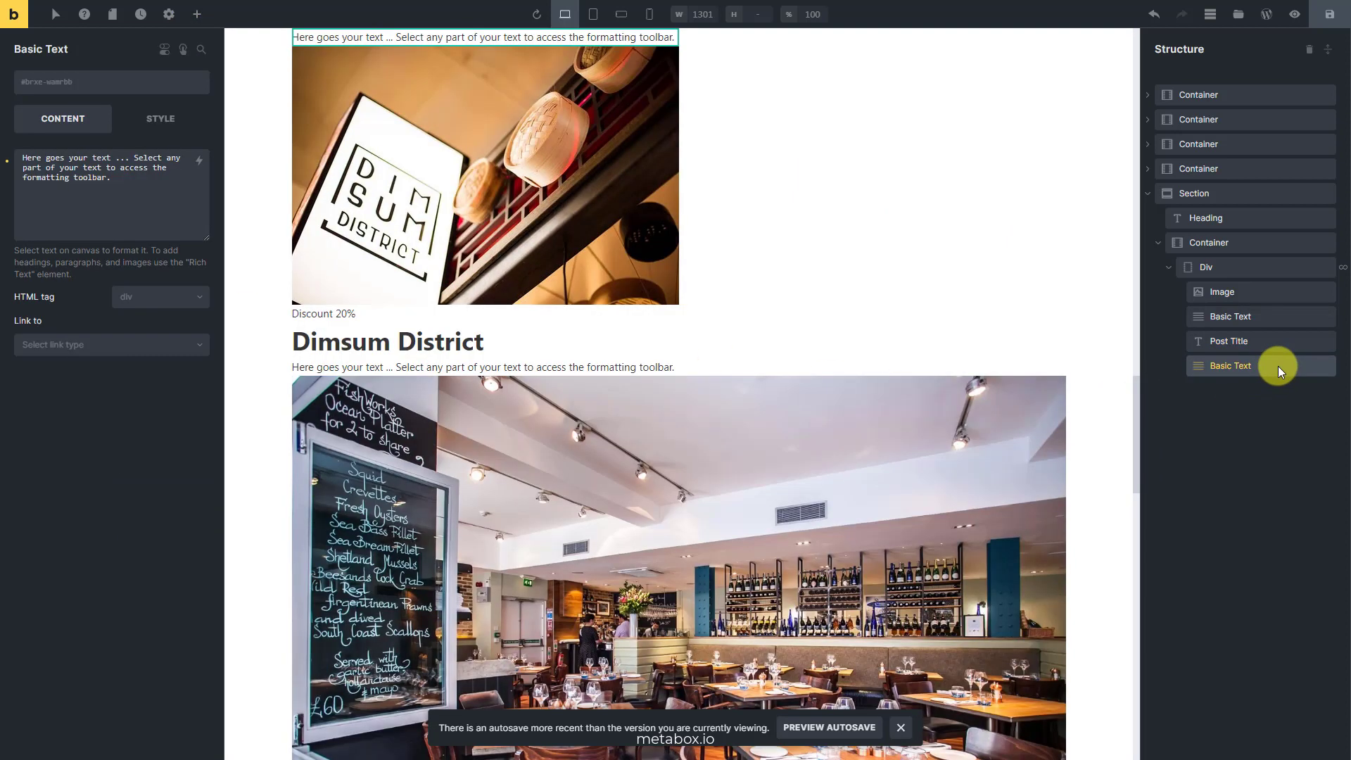
{"action": "triple_click", "coordinate": [169, 202]}
{"action": "key", "text": "BackSpace"}
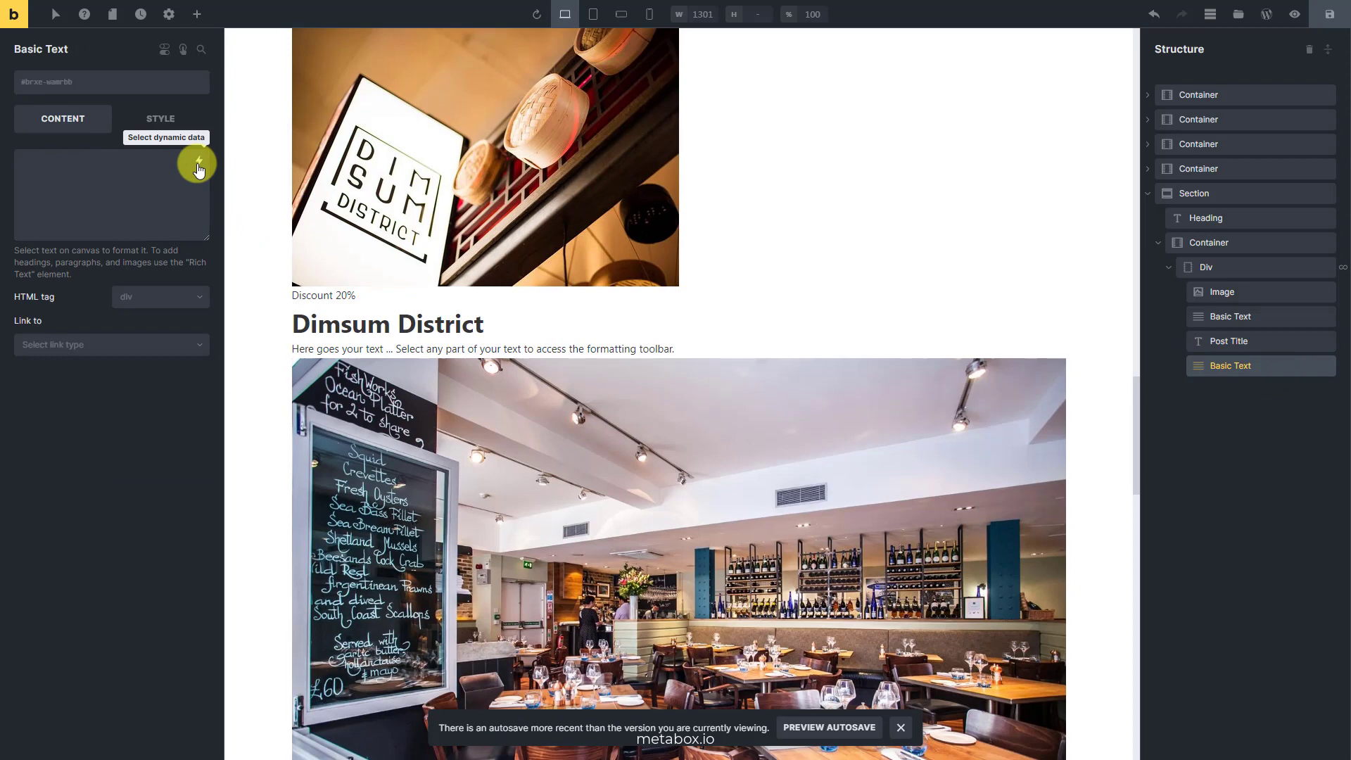
{"action": "left_click", "coordinate": [198, 159]}
{"action": "type", "text": "addres"}
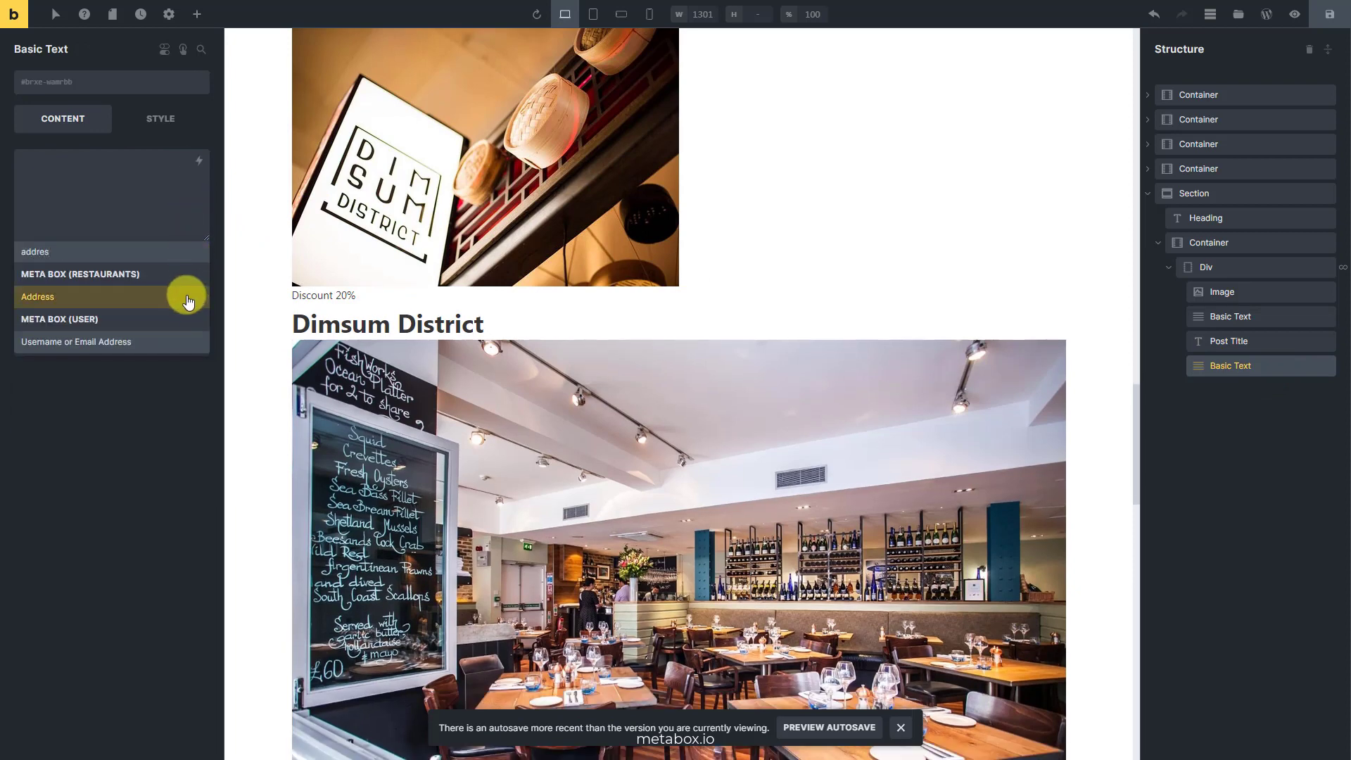
{"action": "left_click", "coordinate": [188, 301]}
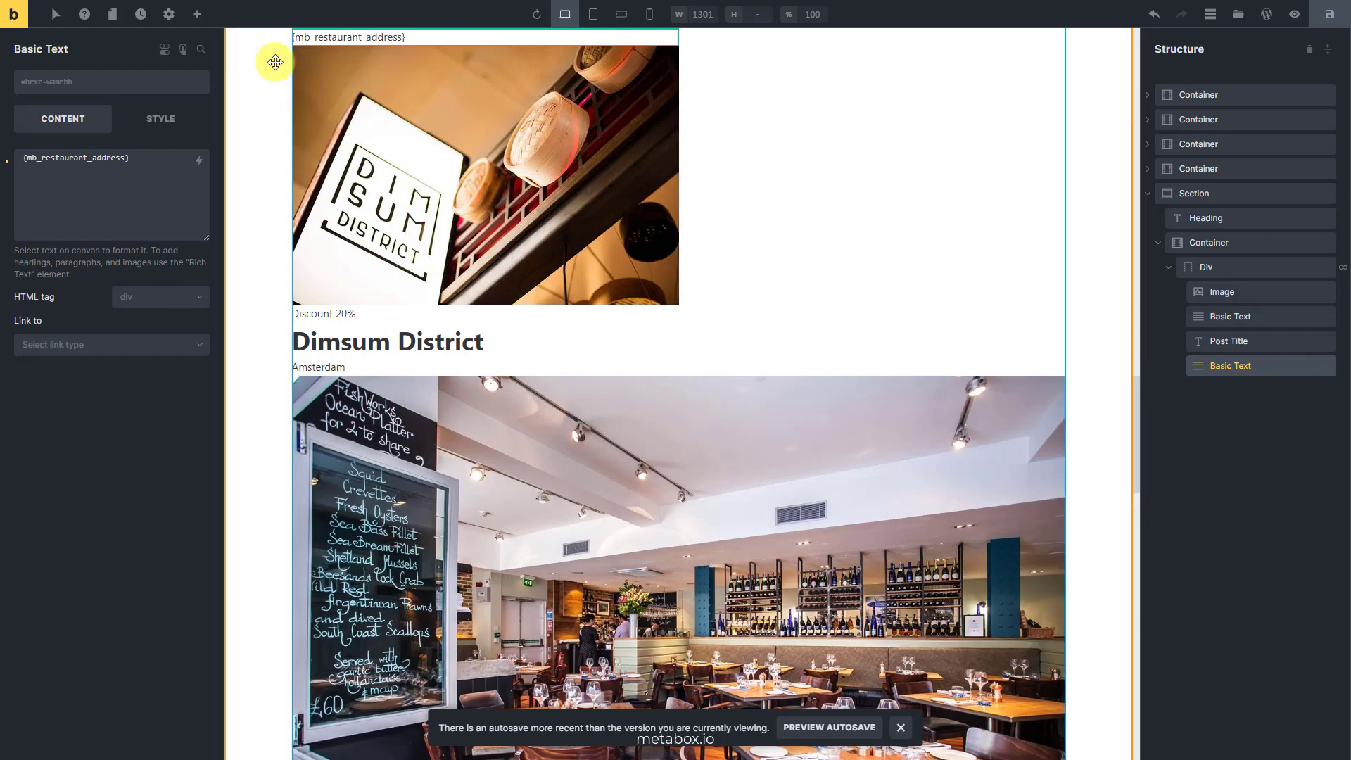
Add an Image element using the Meta Box Logo field {mb_restaurant_logo} at Full size
{"action": "left_click", "coordinate": [198, 16]}
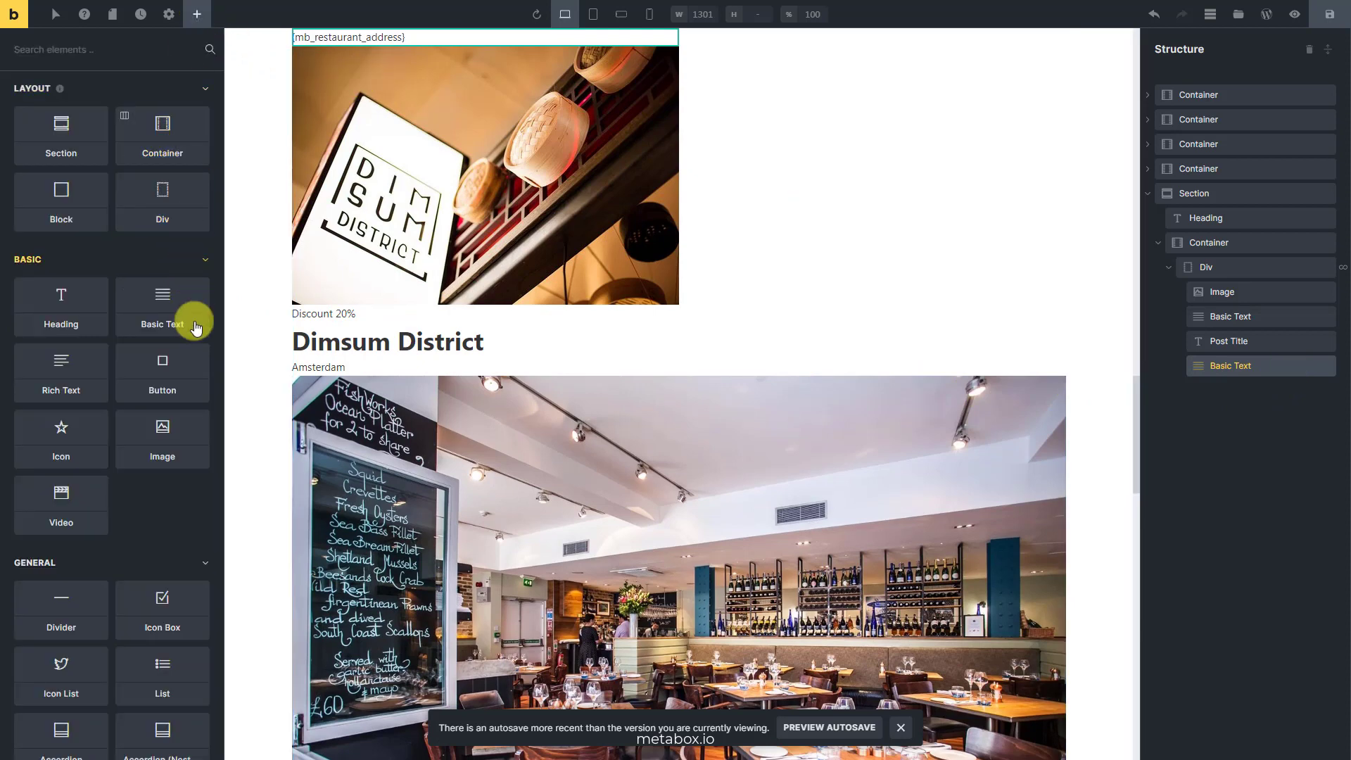
{"action": "left_click", "coordinate": [196, 446]}
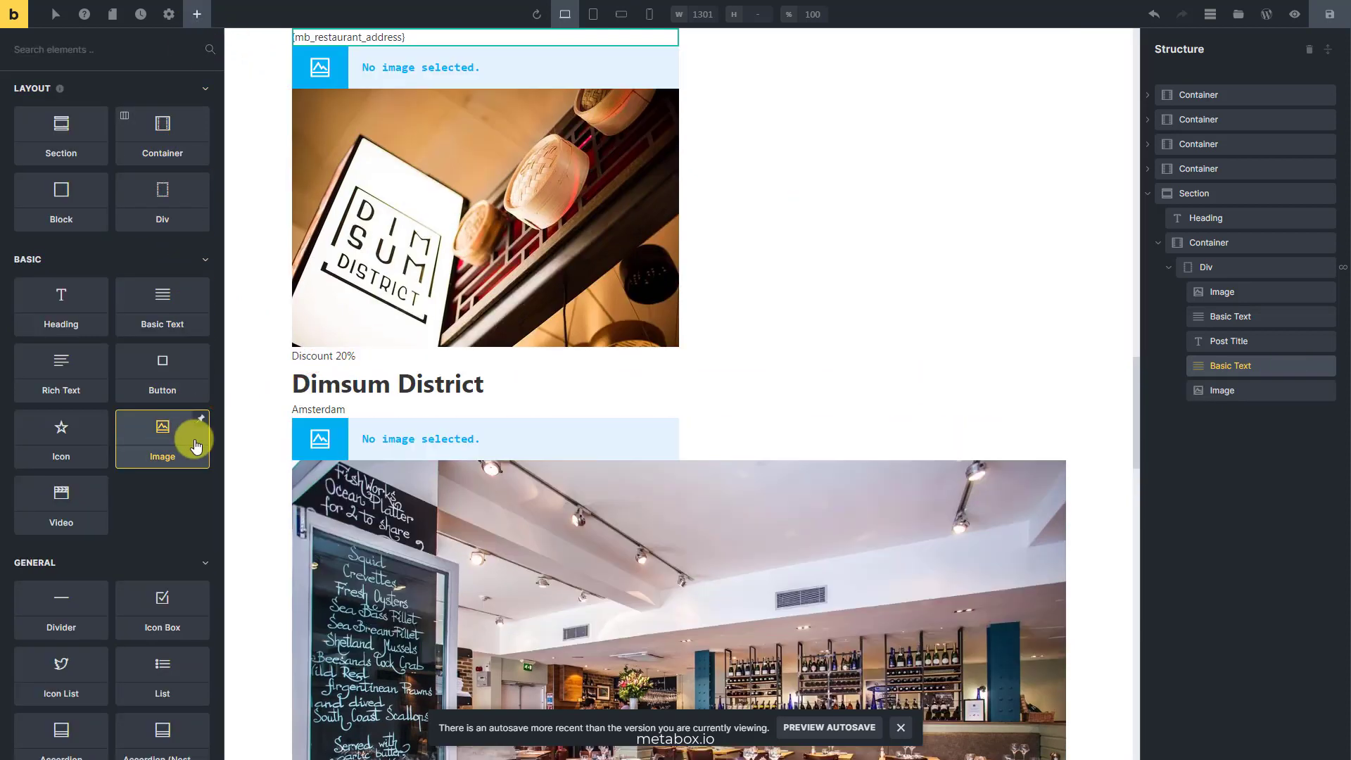
{"action": "left_click", "coordinate": [1253, 391]}
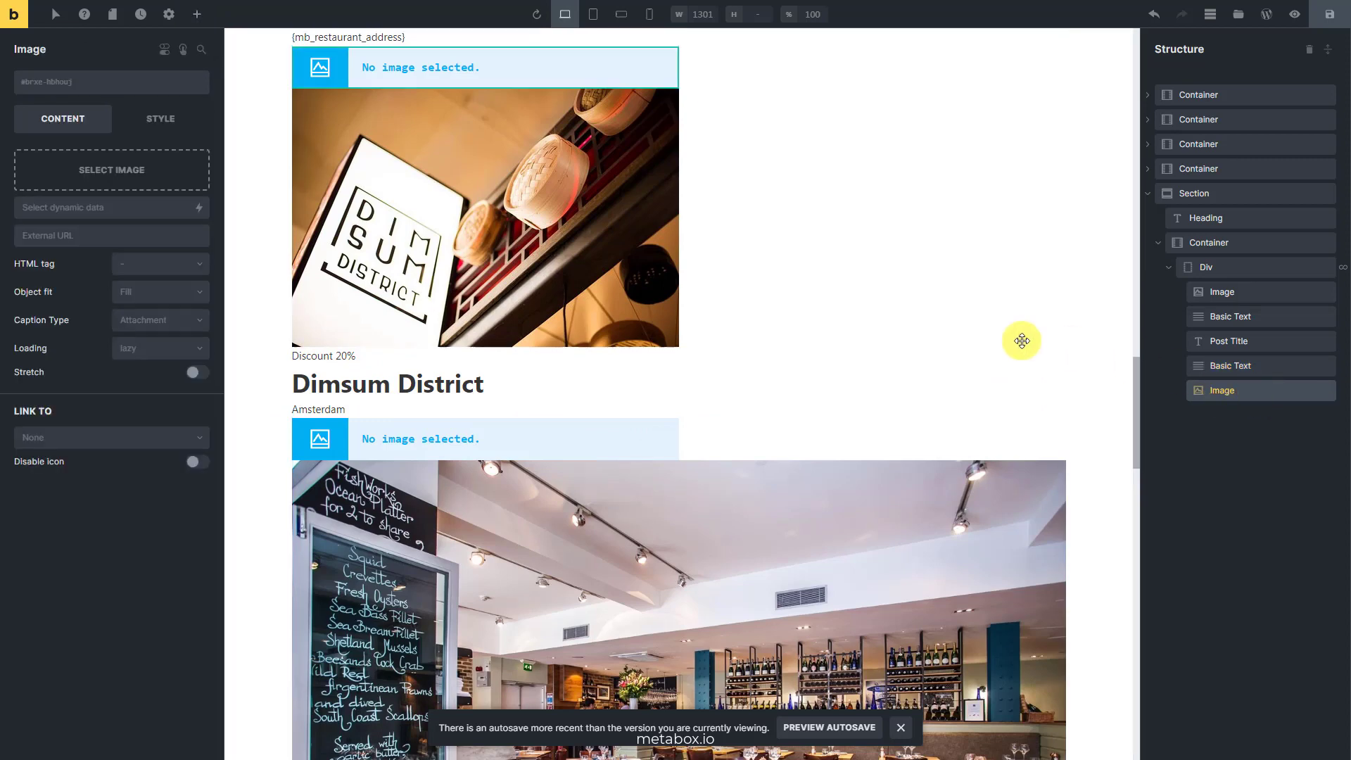
{"action": "left_click", "coordinate": [200, 208]}
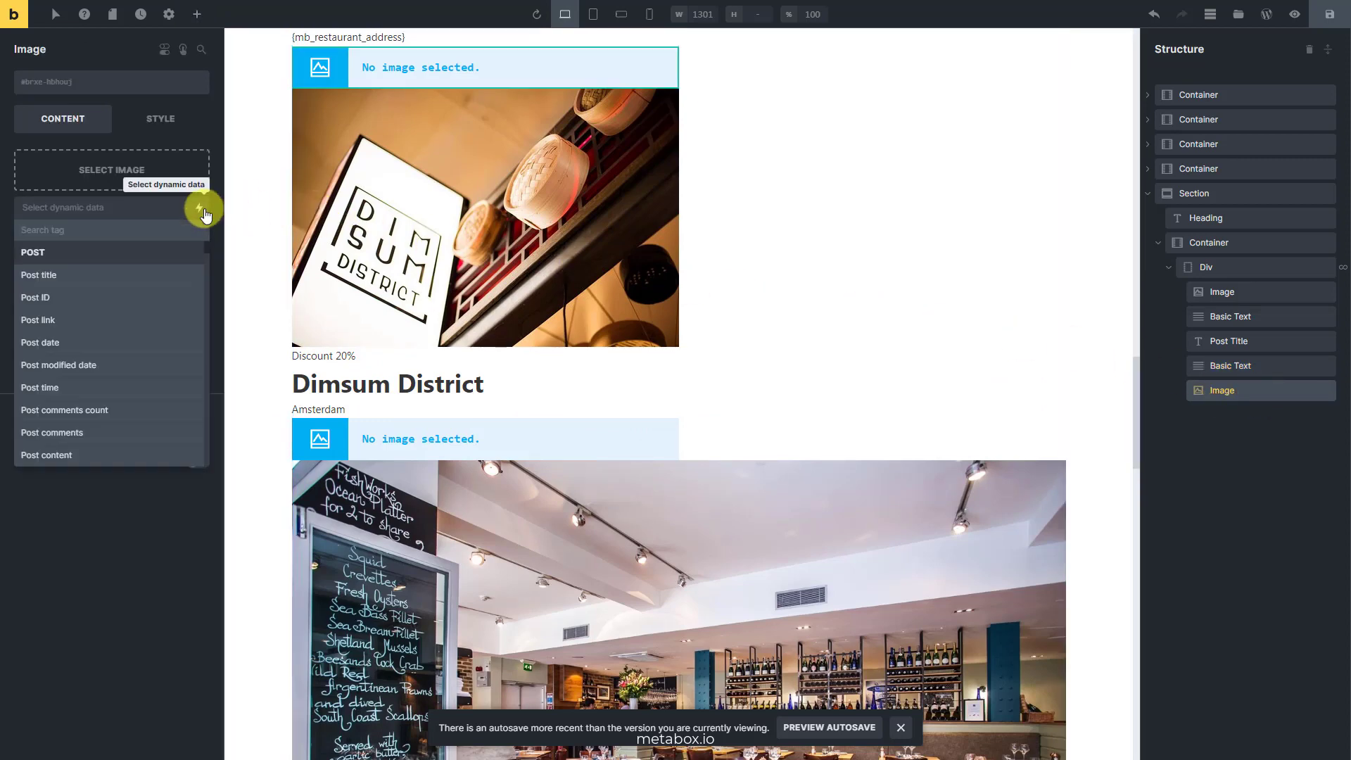
{"action": "type", "text": "logo"}
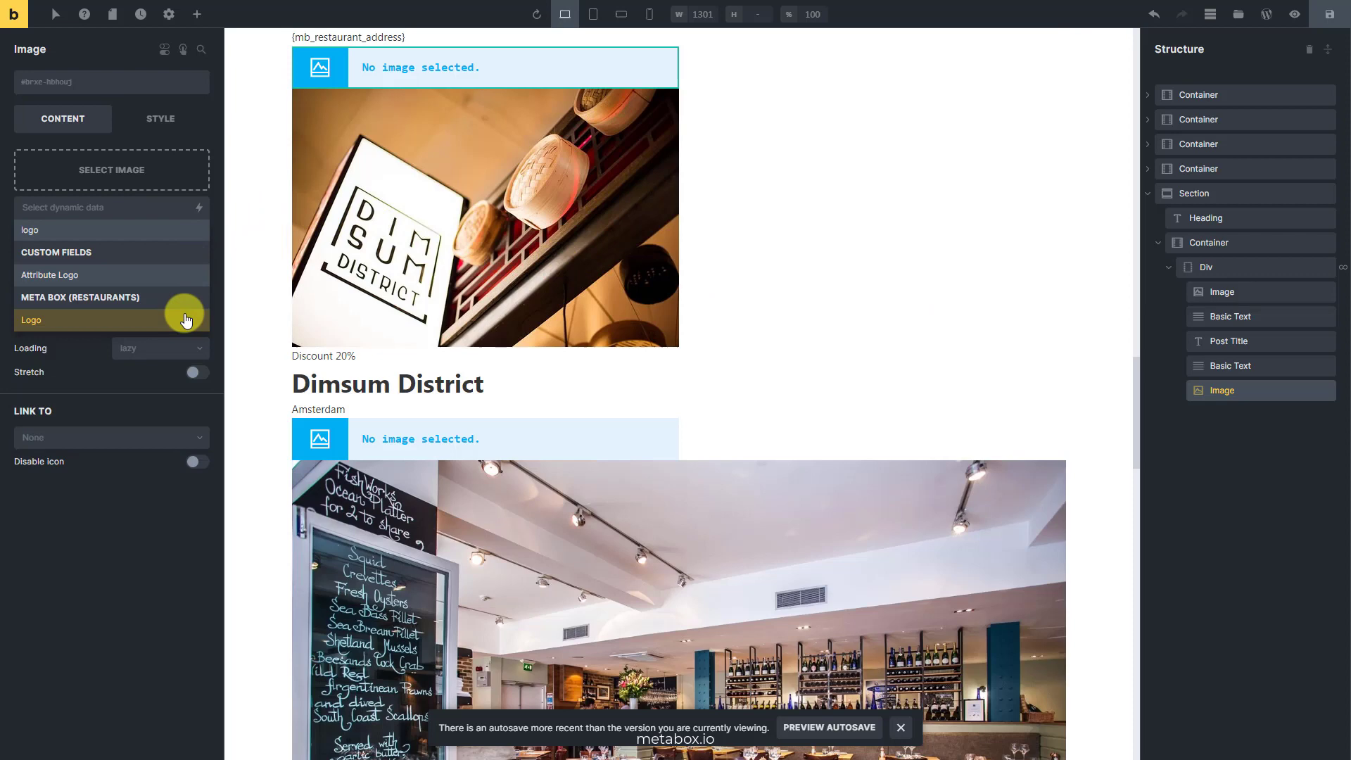
{"action": "left_click", "coordinate": [185, 320]}
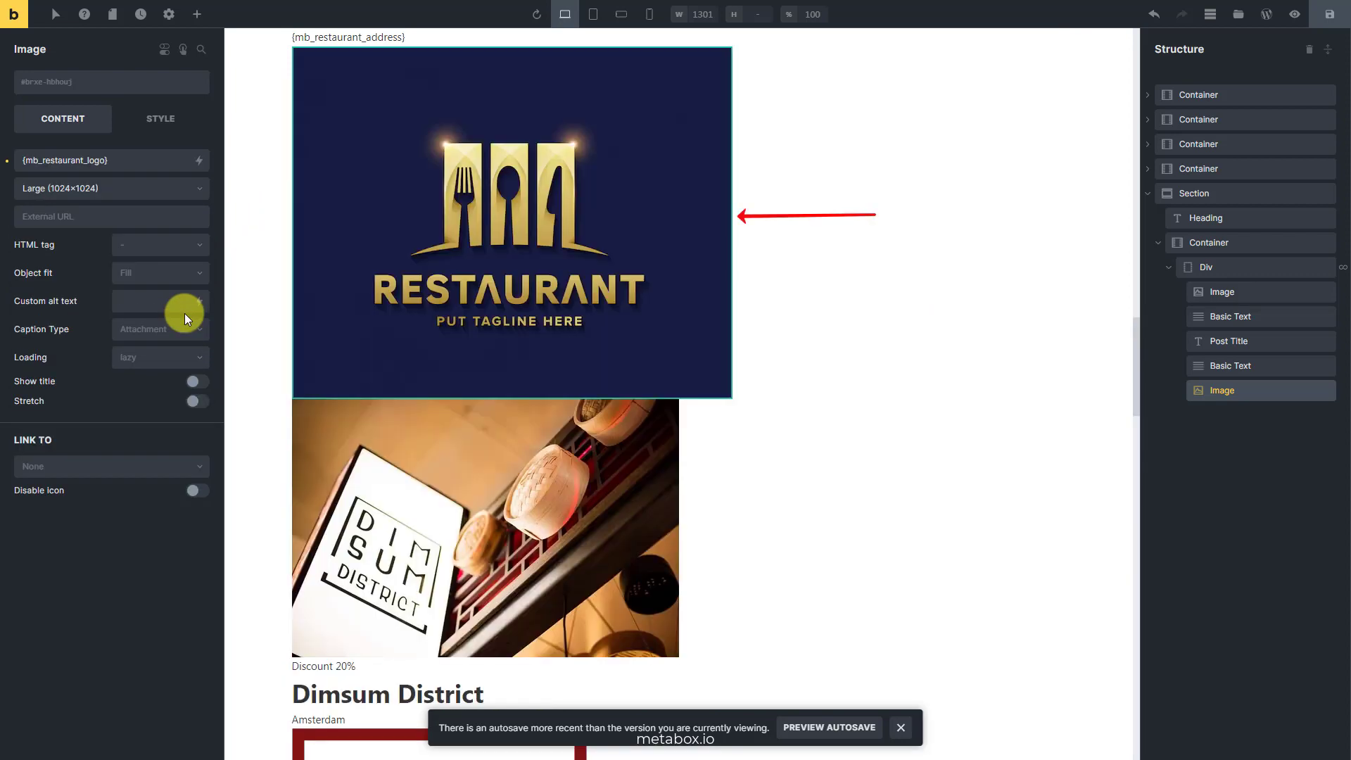
{"action": "left_click", "coordinate": [170, 189]}
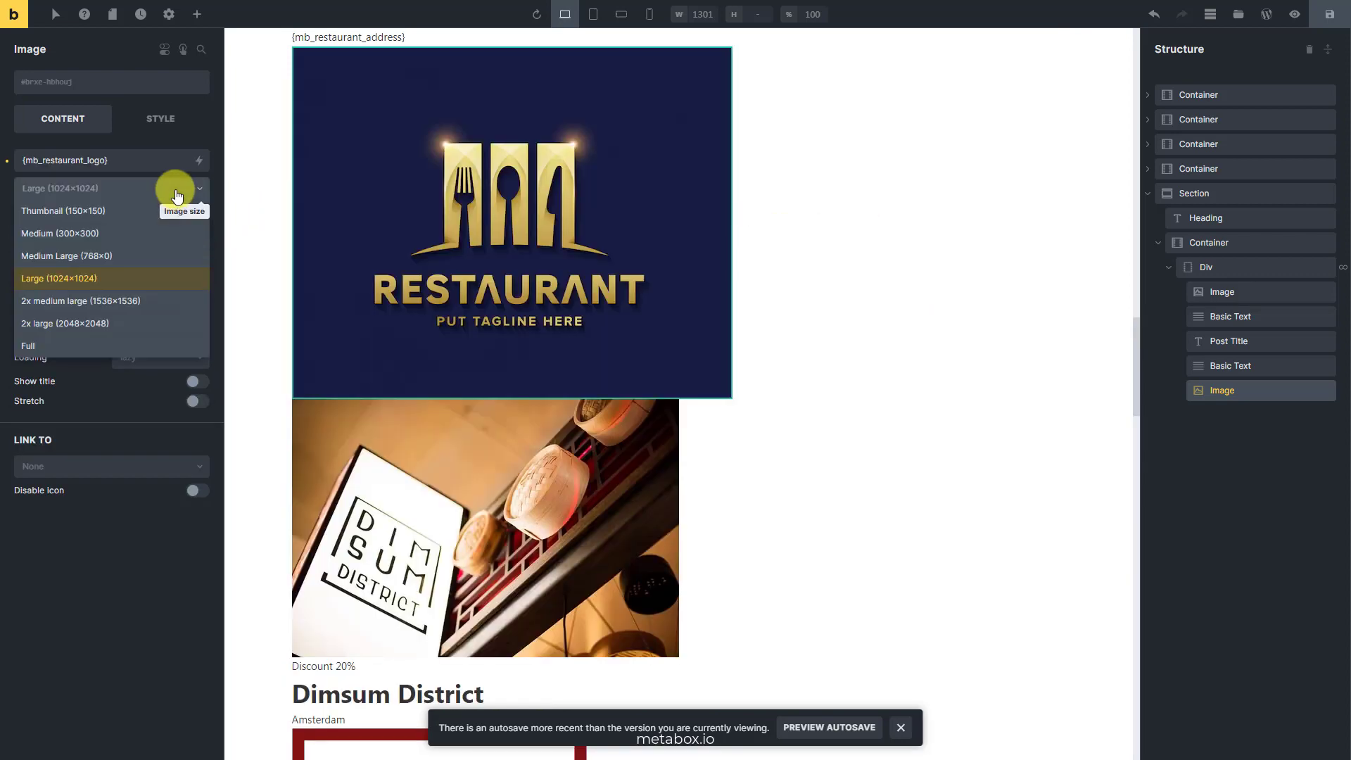
{"action": "left_click", "coordinate": [116, 346]}
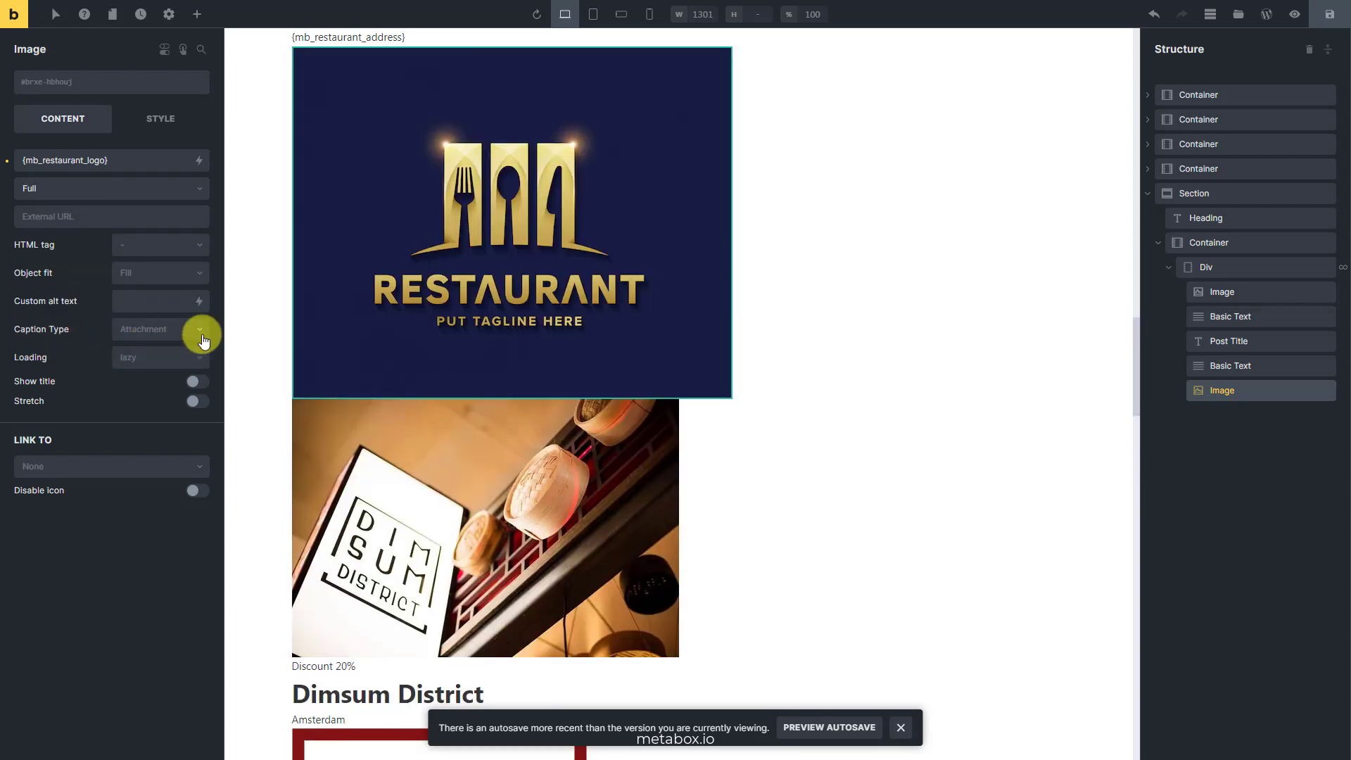
Save the page and open the live homepage
{"action": "left_click", "coordinate": [1324, 17]}
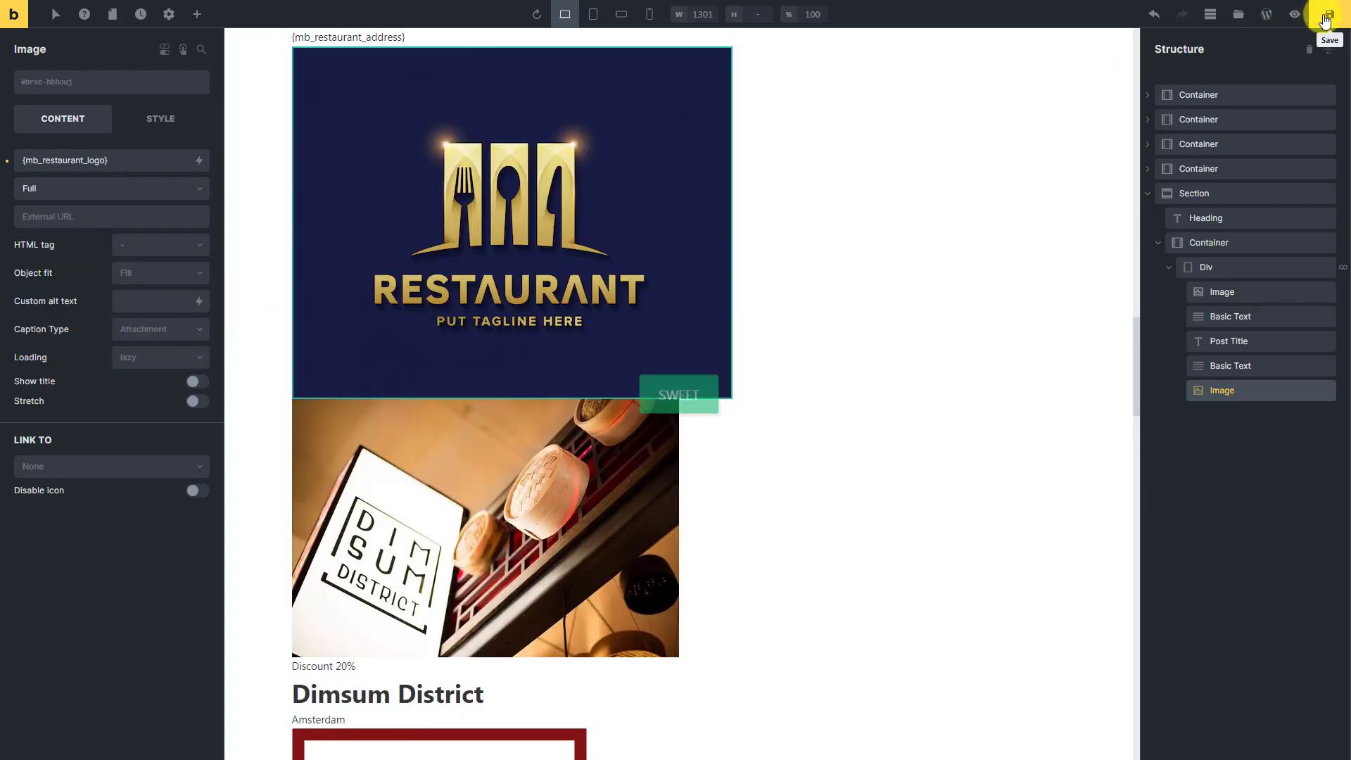
{"action": "left_click", "coordinate": [1294, 14]}
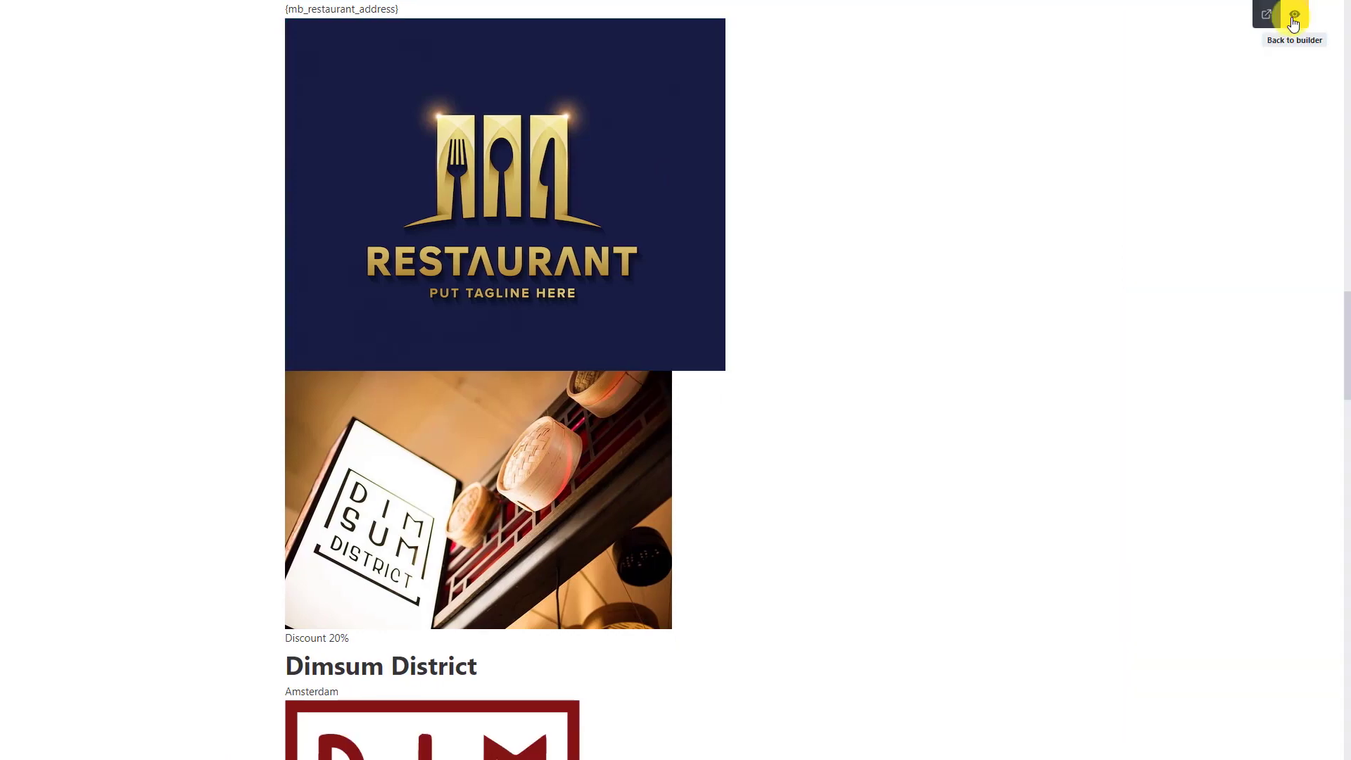
{"action": "left_click", "coordinate": [1266, 14]}
{"action": "mouse_move", "coordinate": [1258, 25]}
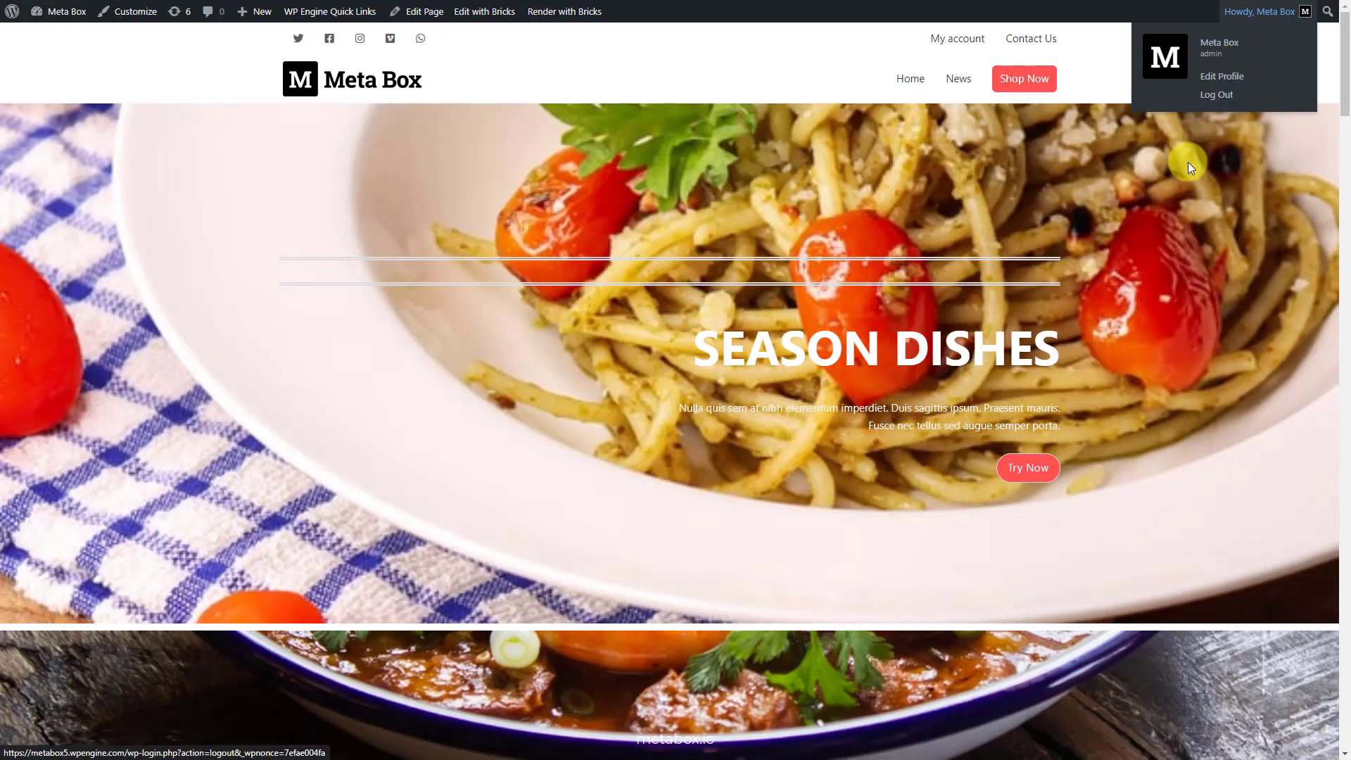
Scroll through the Most Viewed Restaurants section to check addresses and logos
{"action": "scroll", "coordinate": [1155, 268], "scroll_direction": "down", "scroll_amount": 10}
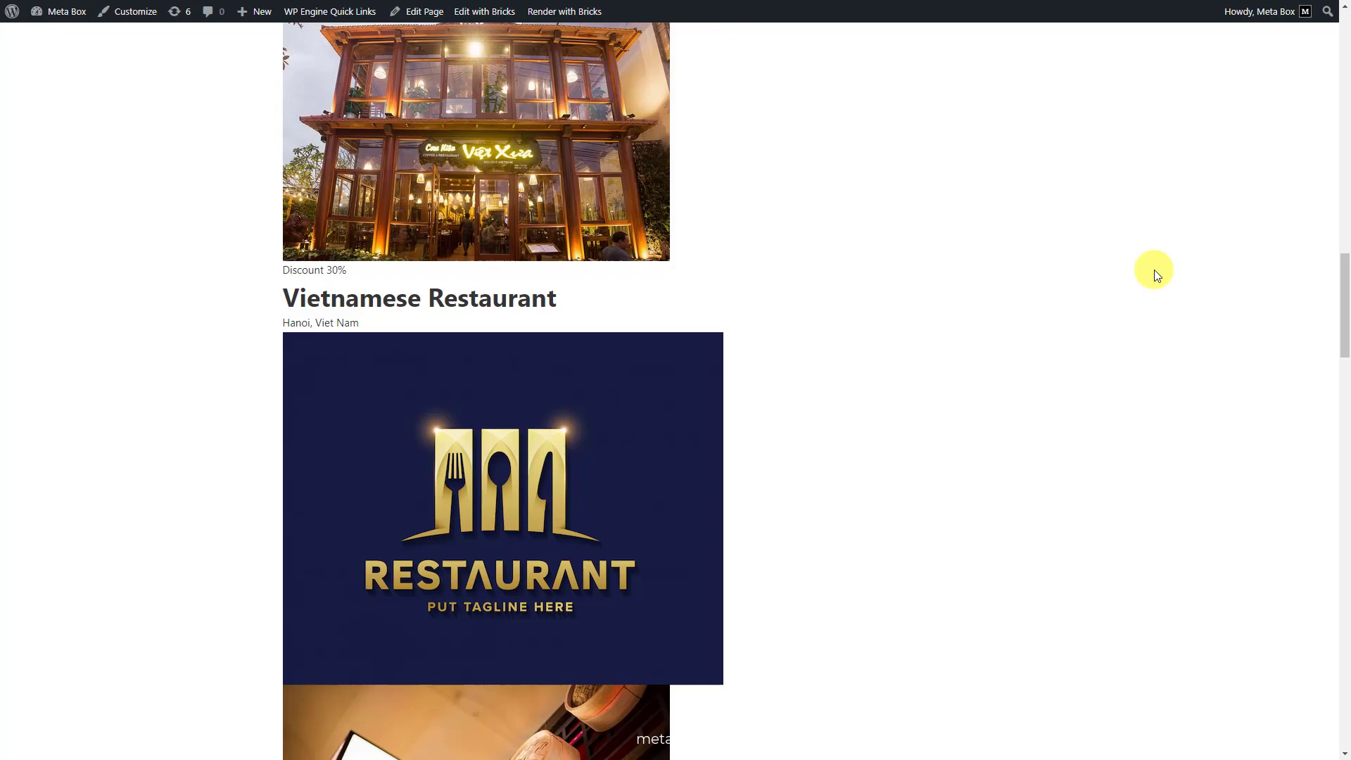
{"action": "scroll", "coordinate": [1154, 269], "scroll_direction": "up", "scroll_amount": 3}
{"action": "scroll", "coordinate": [1154, 269], "scroll_direction": "down", "scroll_amount": 5}
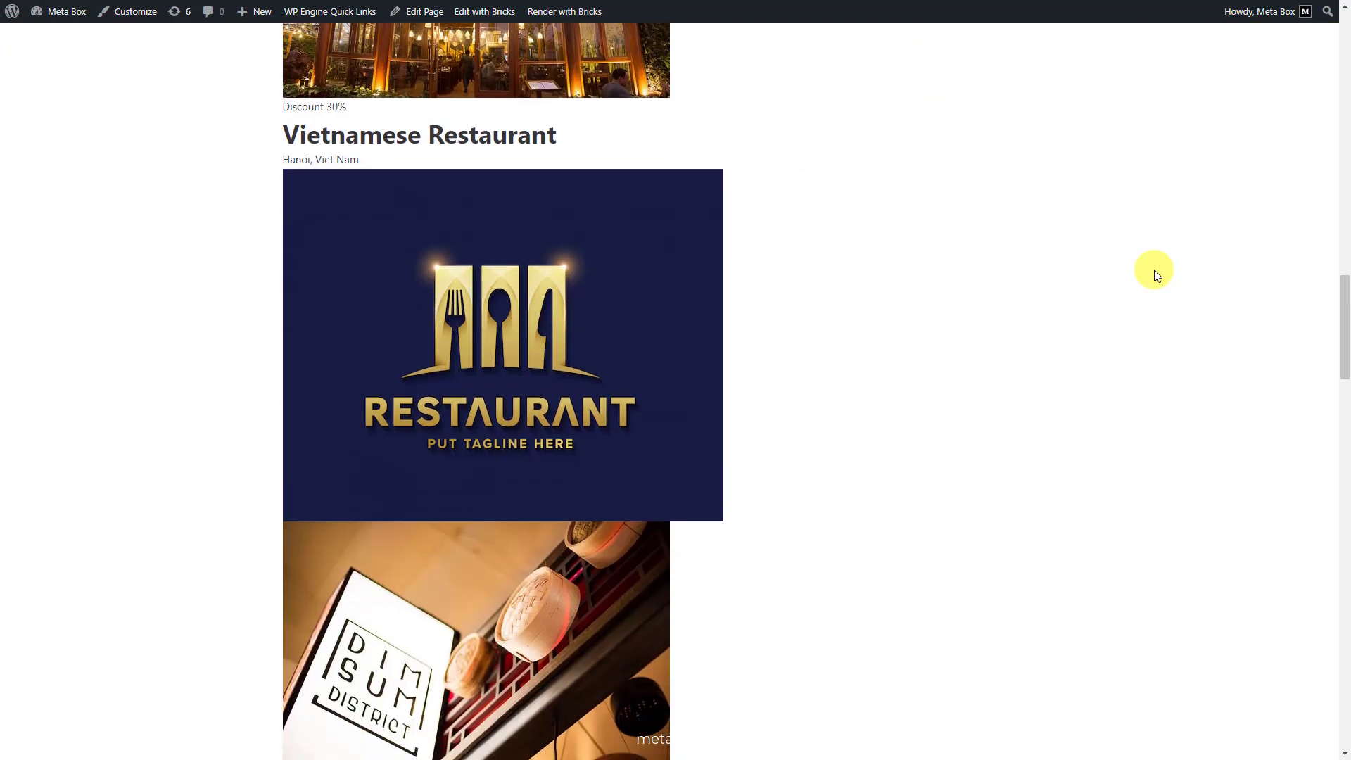
{"action": "scroll", "coordinate": [1154, 269], "scroll_direction": "down", "scroll_amount": 15}
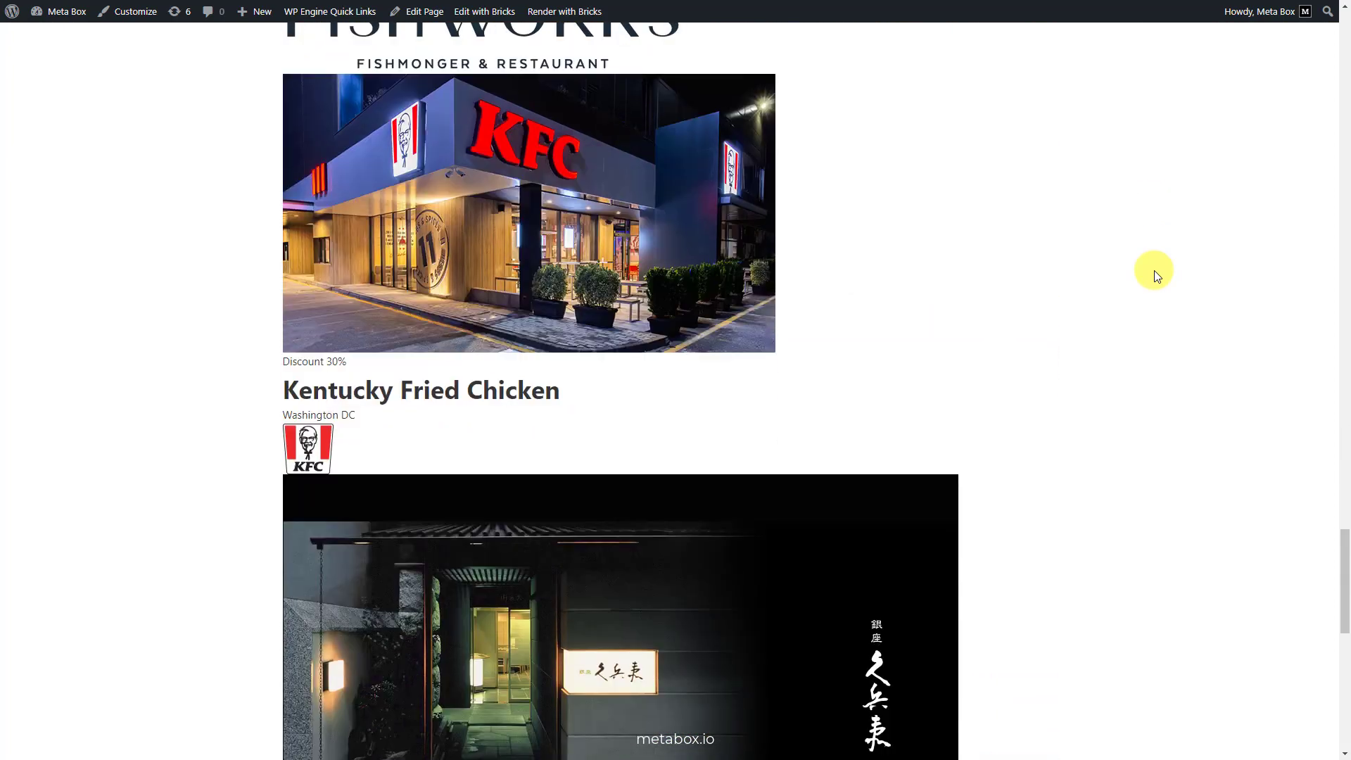
{"action": "scroll", "coordinate": [1154, 270], "scroll_direction": "down", "scroll_amount": 5}
{"action": "scroll", "coordinate": [1150, 269], "scroll_direction": "up", "scroll_amount": 20}
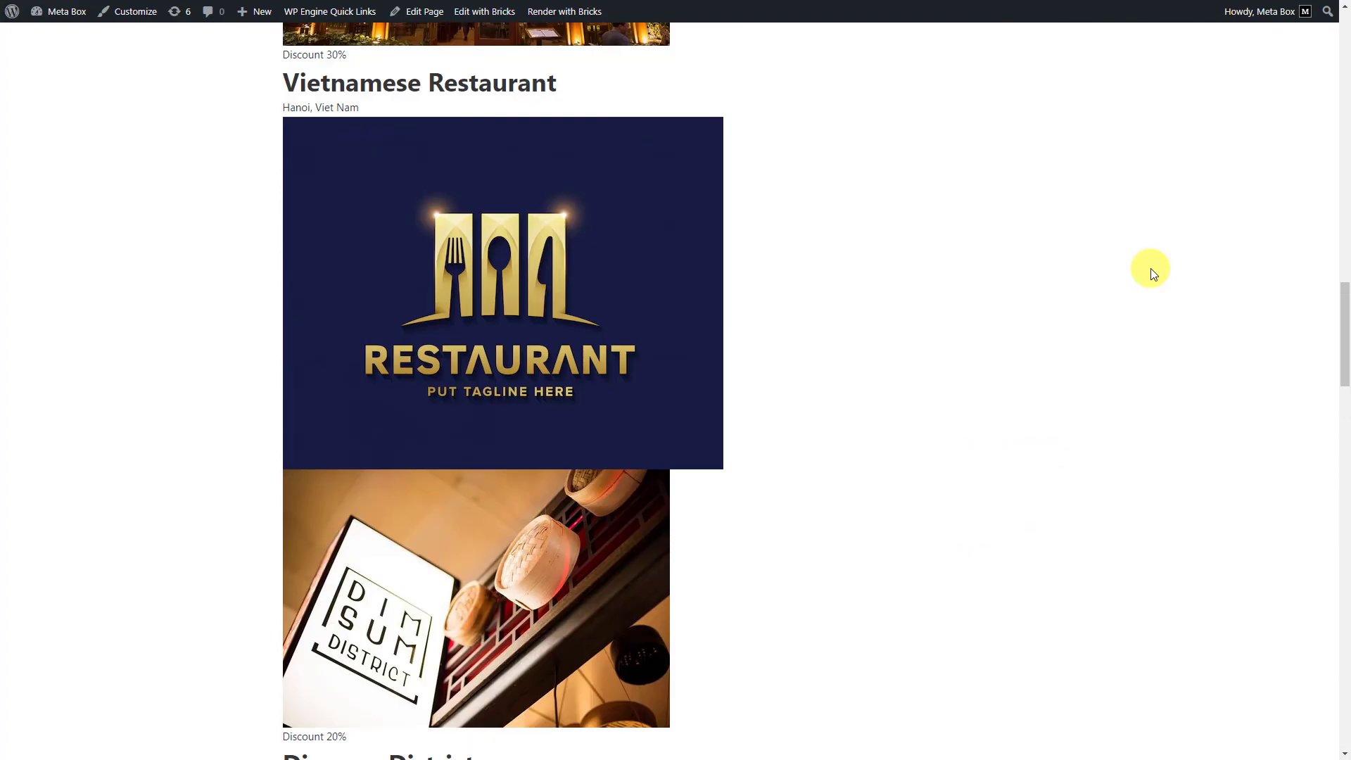
{"action": "scroll", "coordinate": [1150, 268], "scroll_direction": "up", "scroll_amount": 7}
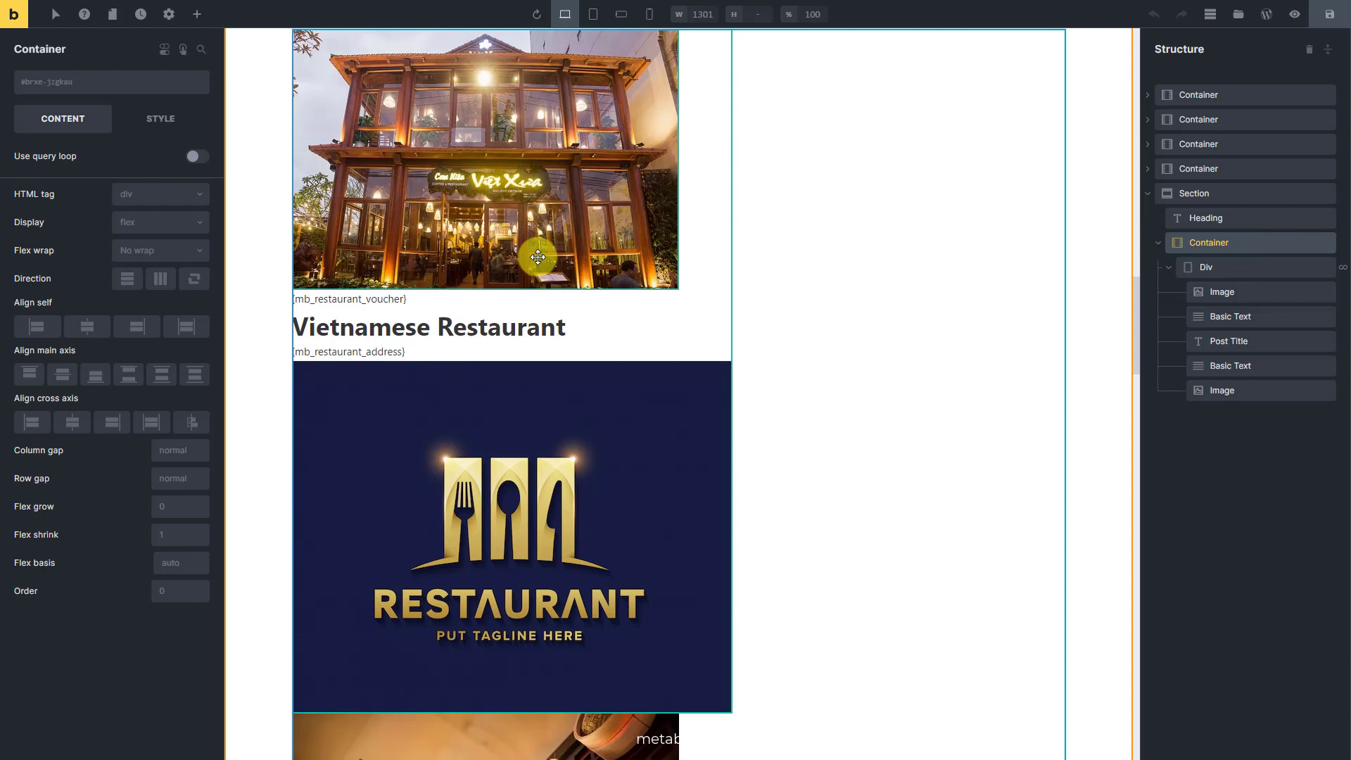
Set the card container to flex wrap, row direction and space-between alignment
{"action": "left_click", "coordinate": [198, 252]}
{"action": "left_click", "coordinate": [184, 296]}
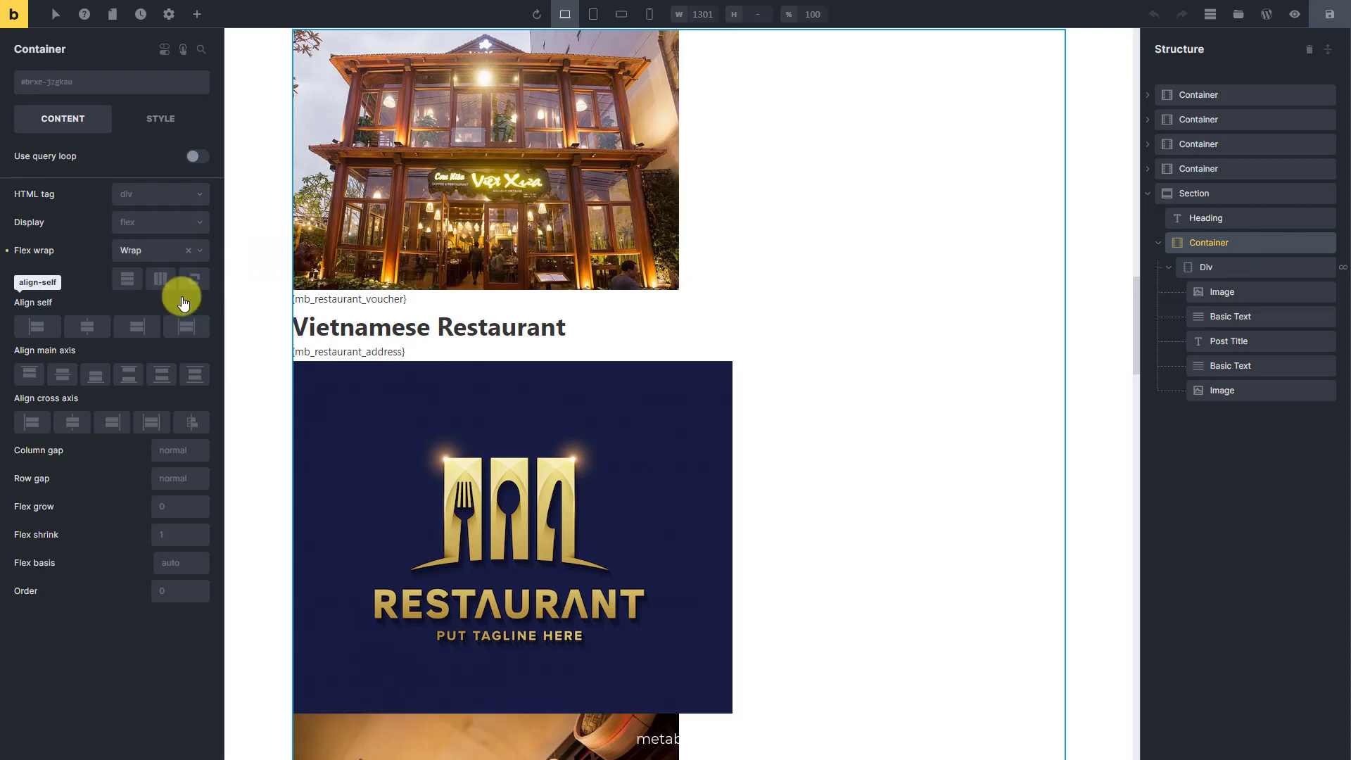
{"action": "left_click", "coordinate": [162, 285]}
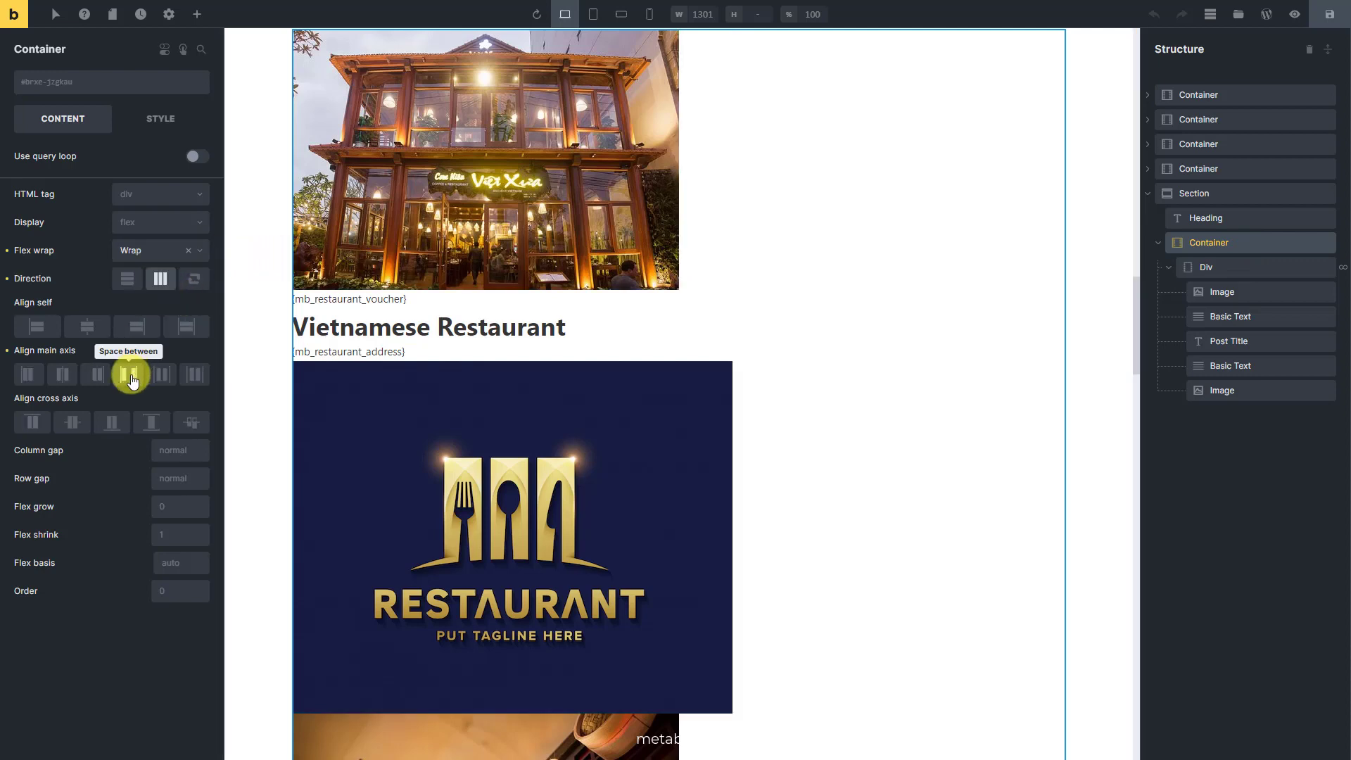
{"action": "left_click", "coordinate": [131, 375]}
Give each restaurant card Div a 32% width and relative positioning
{"action": "left_click", "coordinate": [1234, 271]}
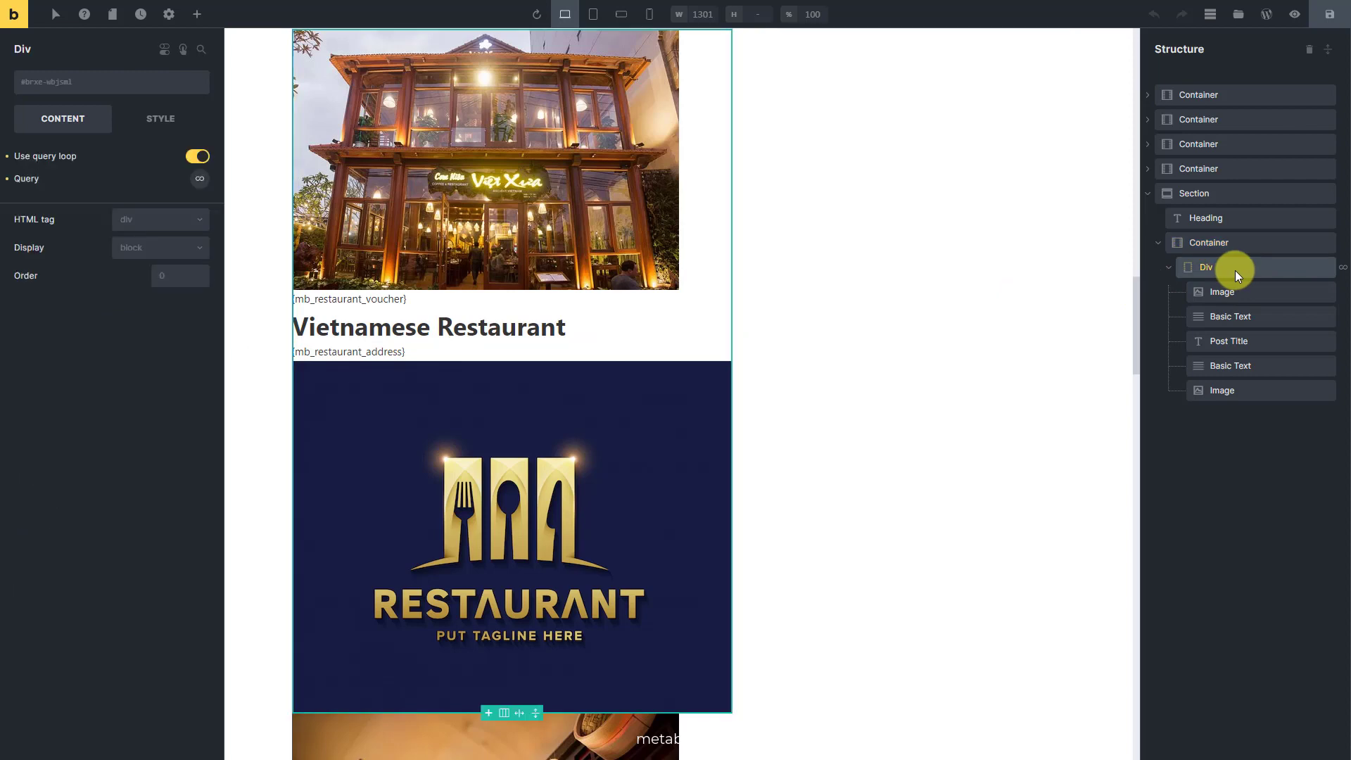
{"action": "left_click", "coordinate": [175, 120]}
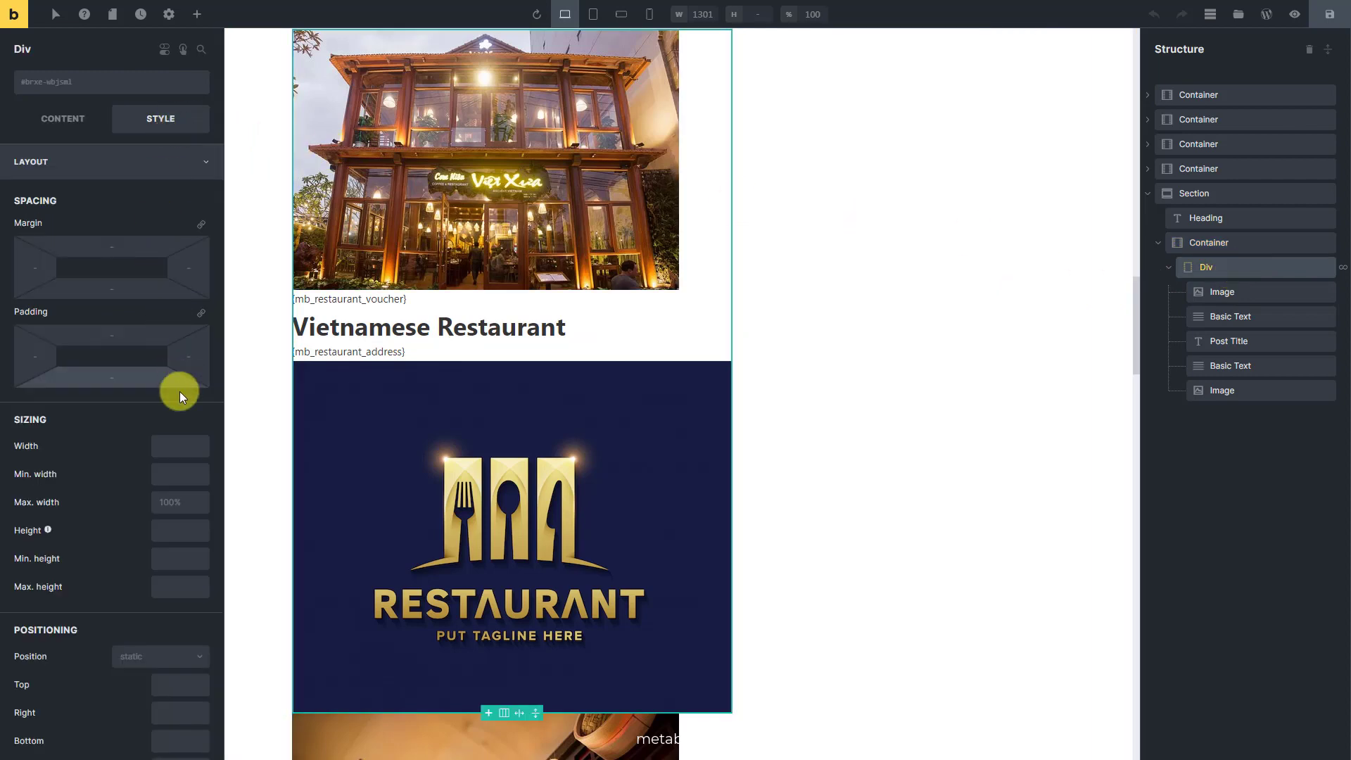
{"action": "left_click", "coordinate": [181, 445]}
{"action": "type", "text": "32%"}
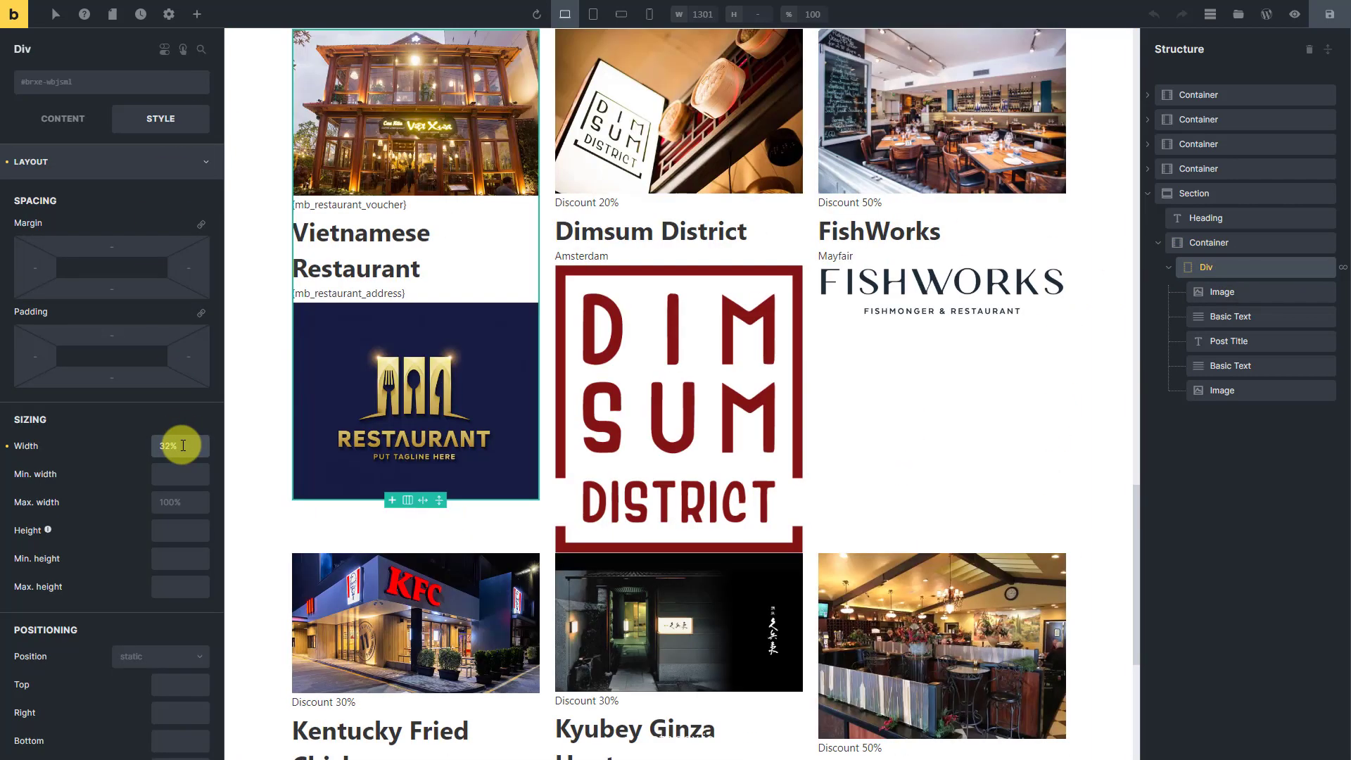
{"action": "scroll", "coordinate": [183, 445], "scroll_direction": "down", "scroll_amount": 3}
{"action": "left_click", "coordinate": [189, 445]}
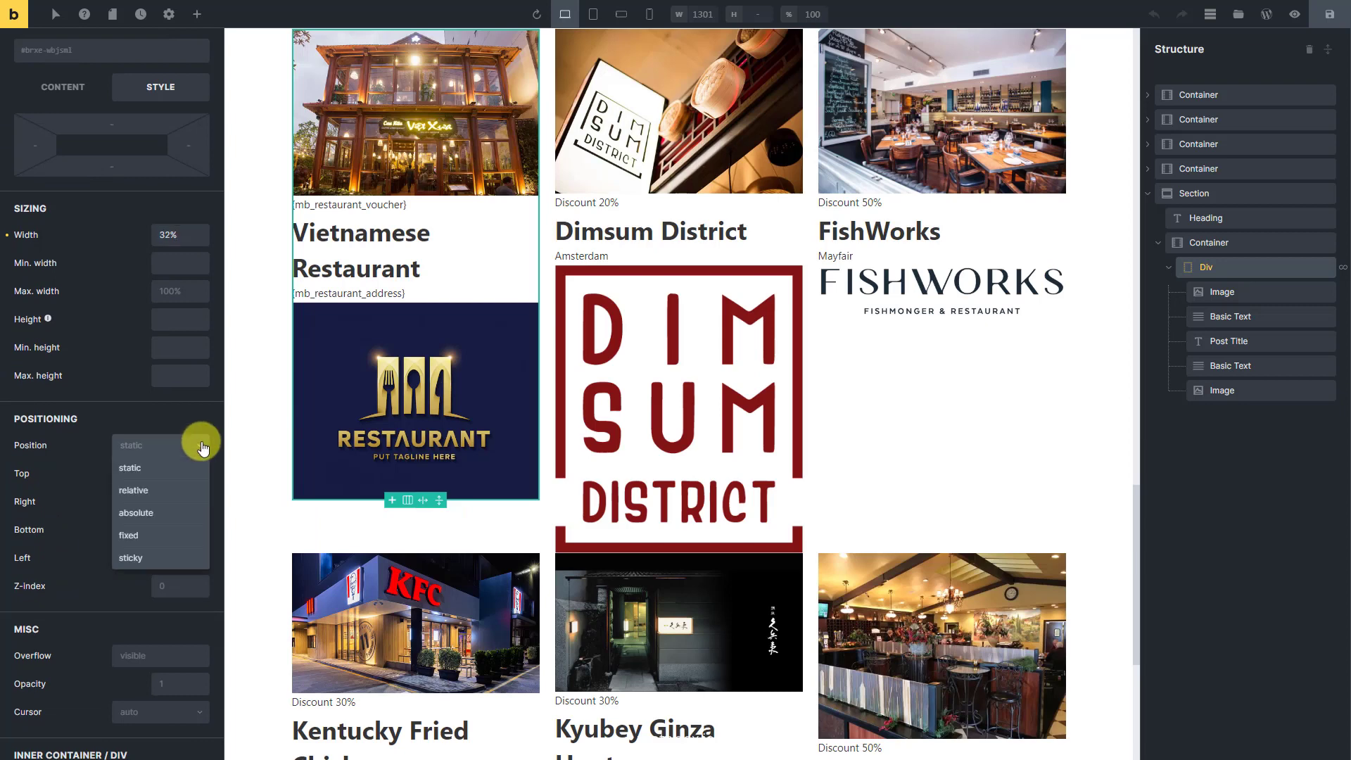
{"action": "left_click", "coordinate": [171, 493]}
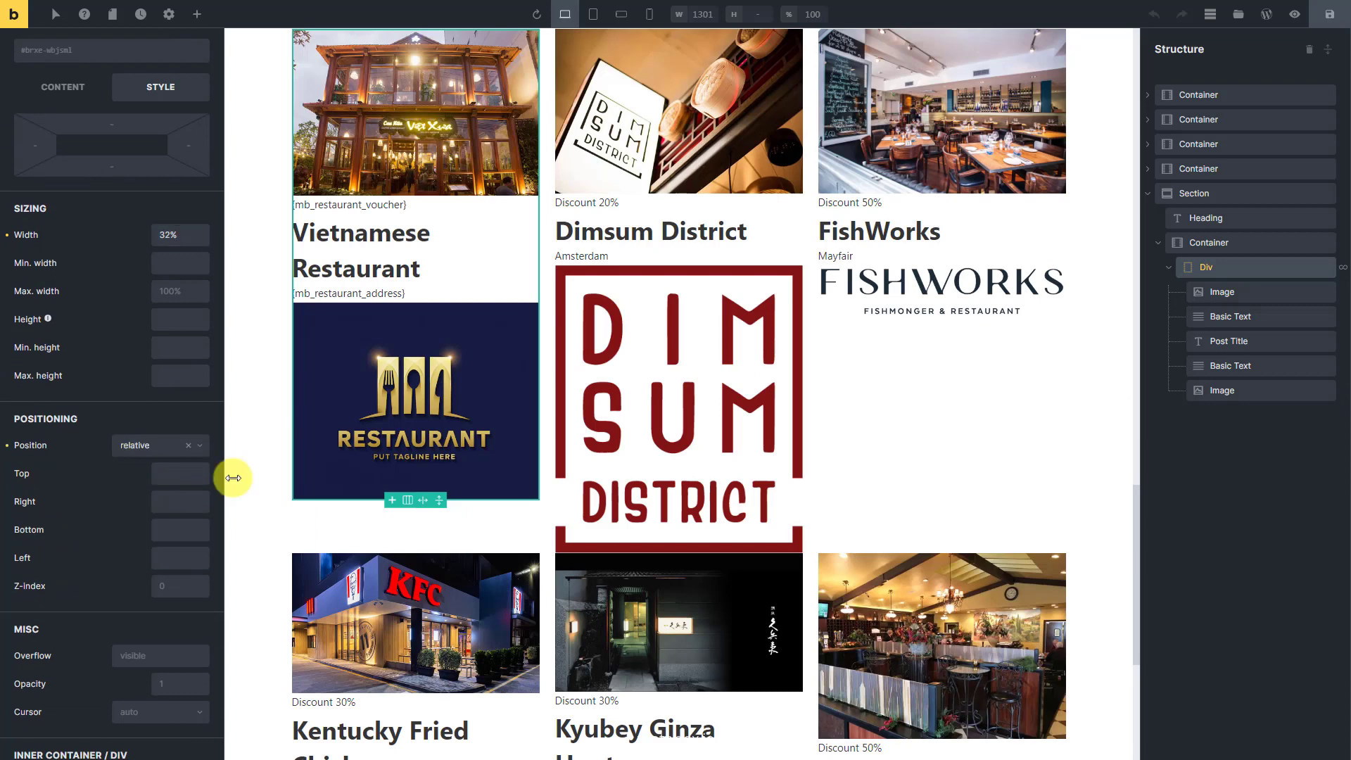
Set the card's featured image height to 250px
{"action": "left_click", "coordinate": [1259, 294]}
{"action": "left_click", "coordinate": [187, 529]}
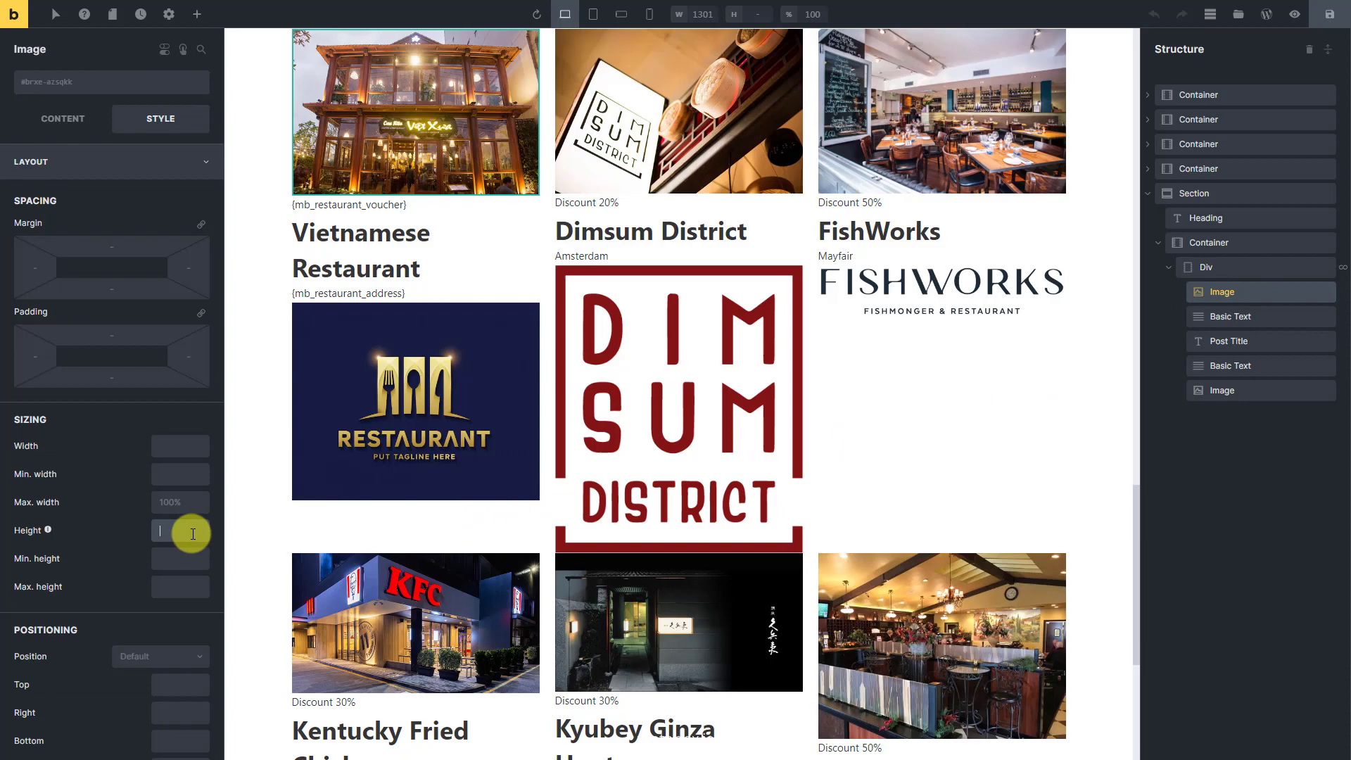
{"action": "type", "text": "250"}
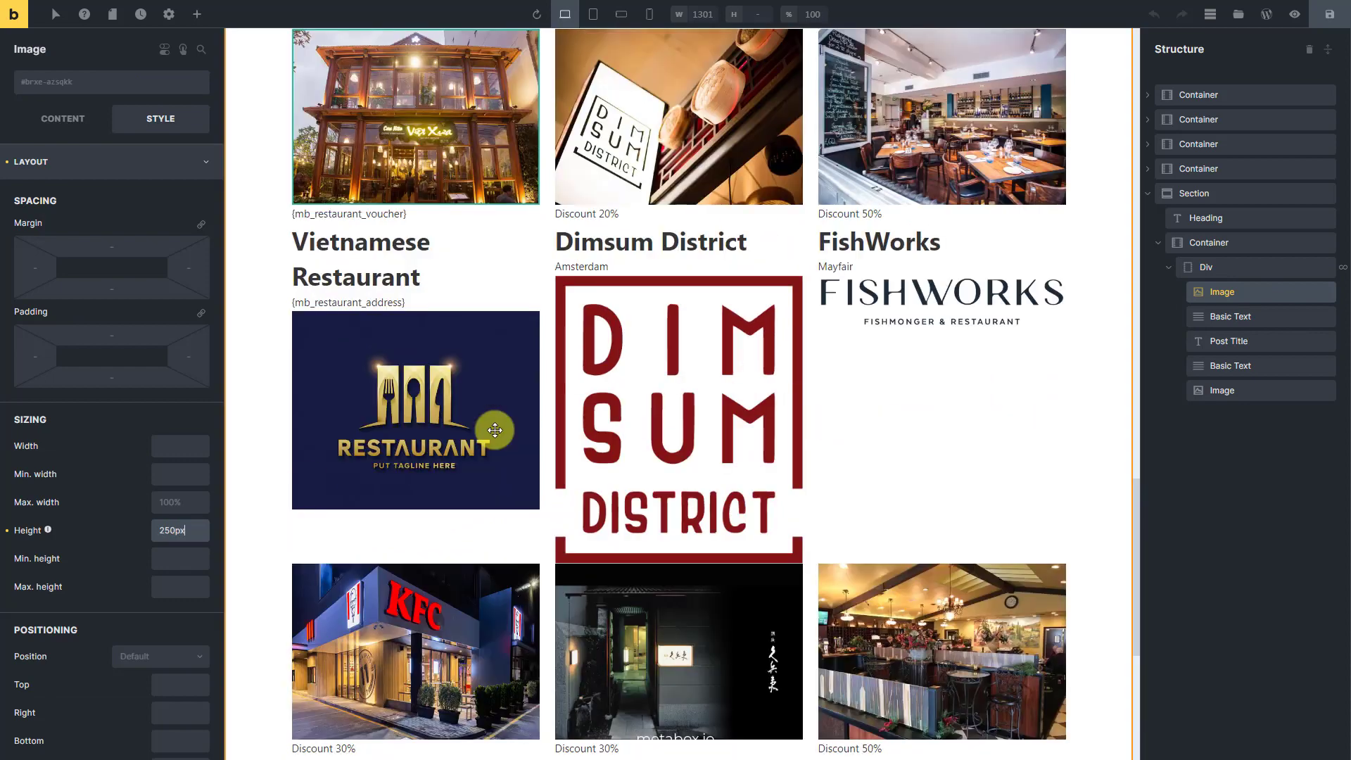
{"action": "left_click", "coordinate": [1272, 321]}
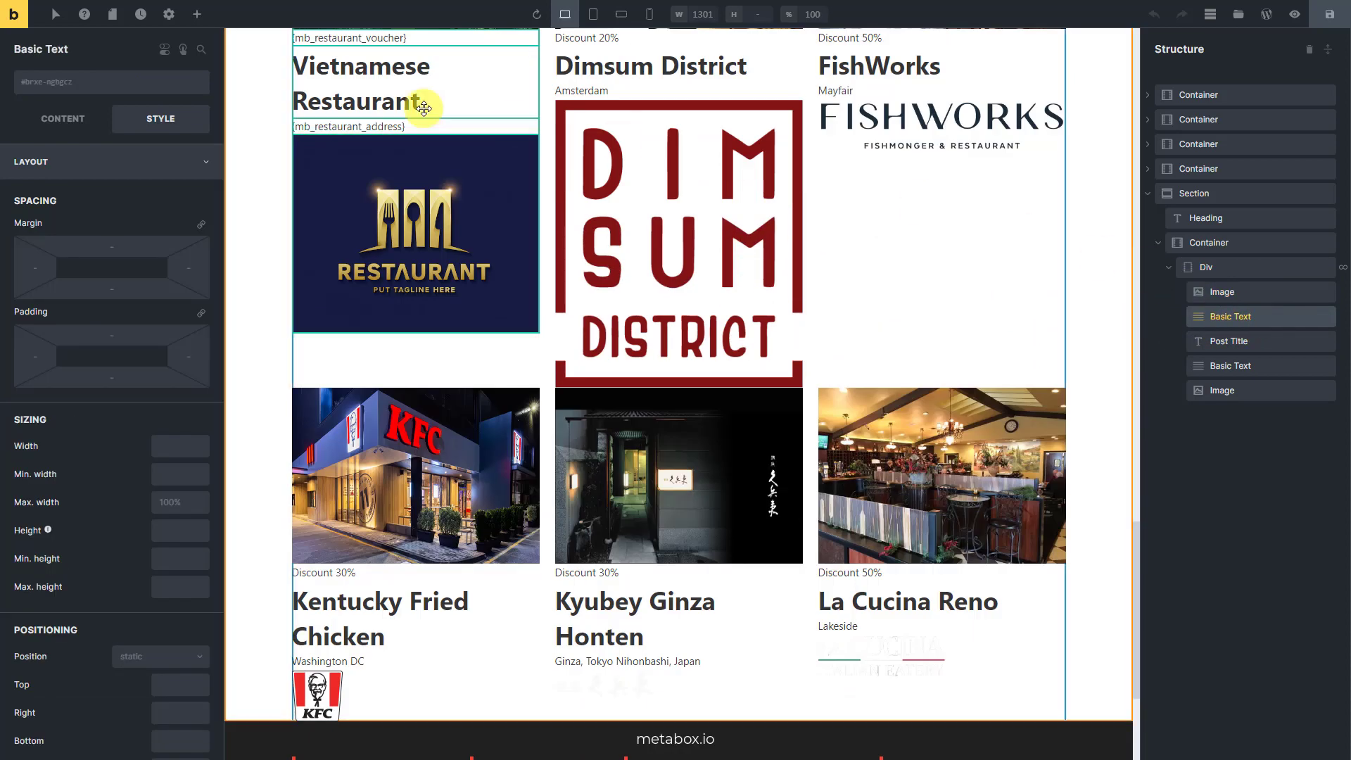
Add global class voucher-res and paste the red ribbon clip-path CSS into Custom CSS
{"action": "left_click", "coordinate": [133, 79]}
{"action": "type", "text": "voucher-res"}
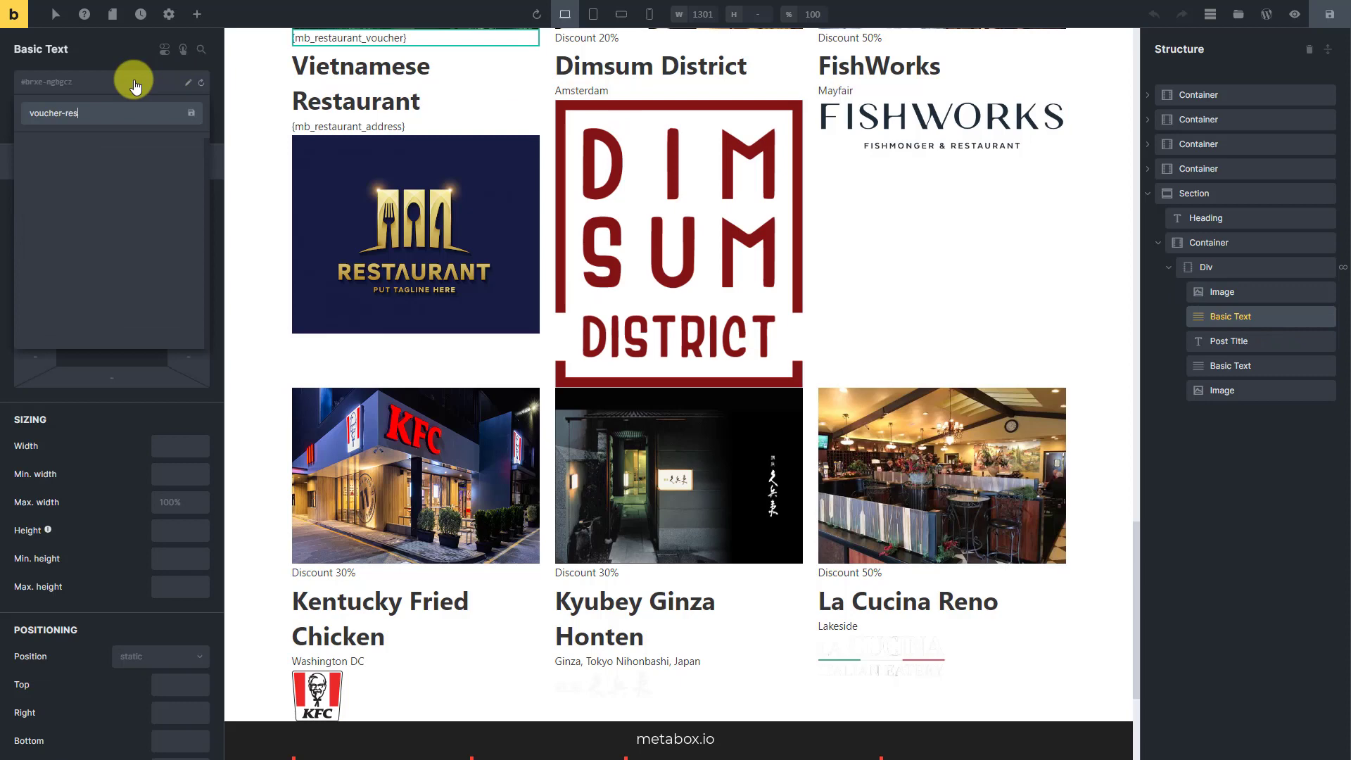
{"action": "key", "text": "Return"}
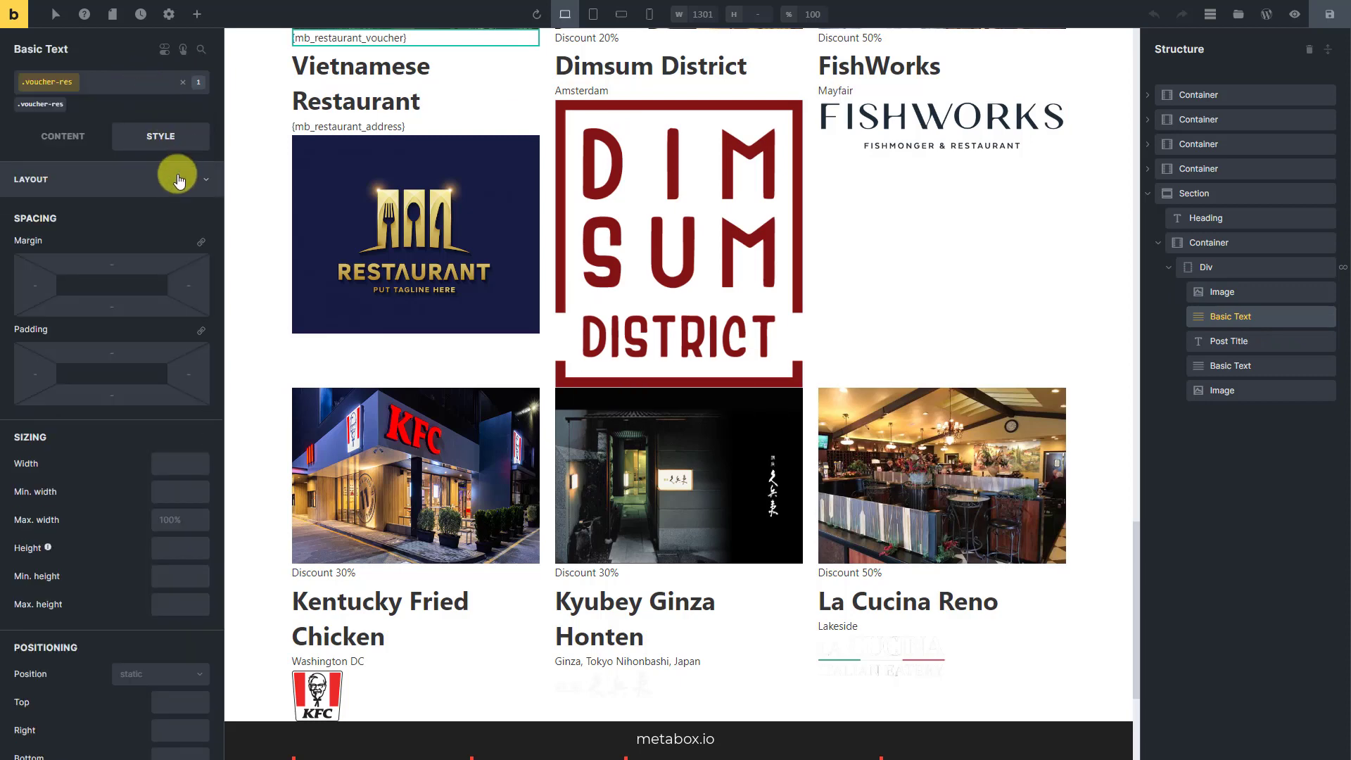
{"action": "left_click", "coordinate": [176, 177]}
{"action": "left_click", "coordinate": [183, 392]}
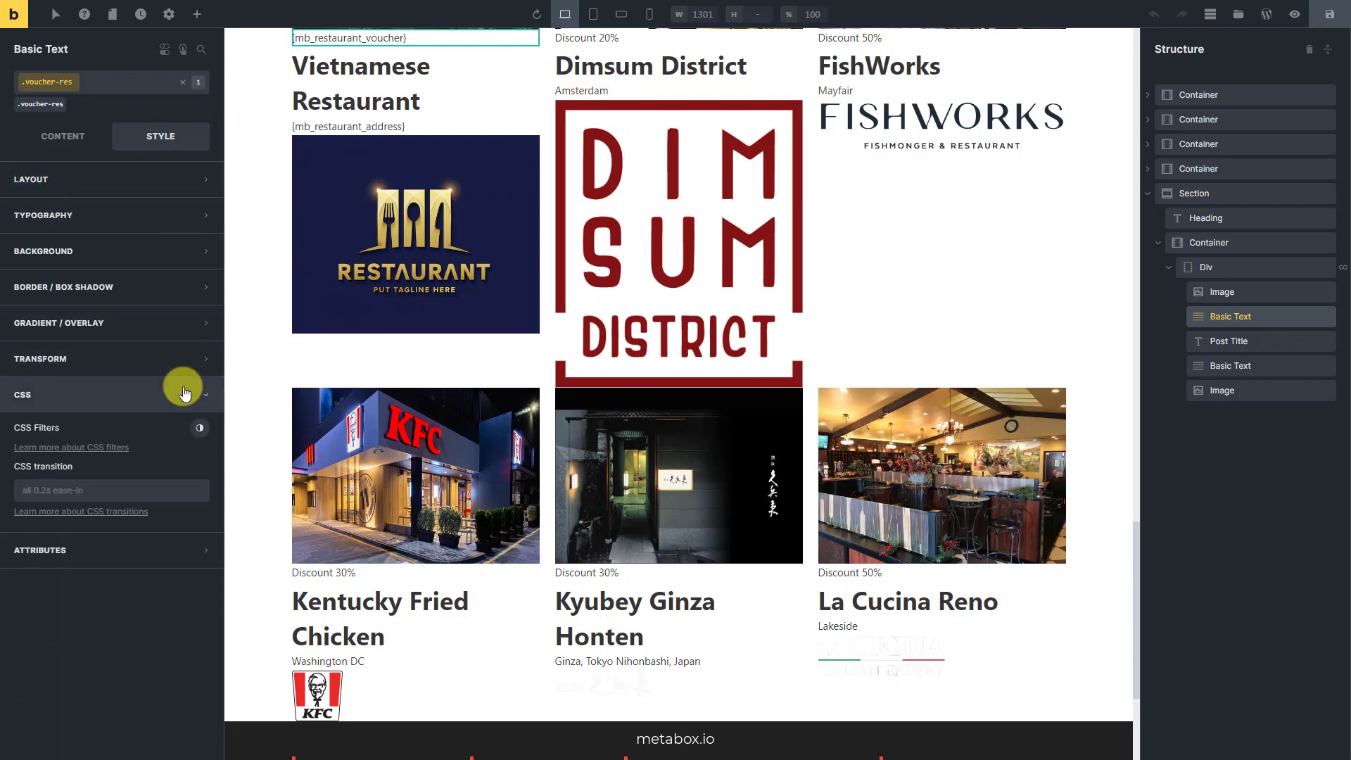
{"action": "left_click", "coordinate": [285, 619]}
{"action": "type", "text": ".voucher-res {     clip-path: polygon(100% 0%, 100% 50%, 100% 100%, 15% 100%, 0% 50%, 15% 0%);     background: rgba(231, 57, 72, .85);     color: #fff; }"}
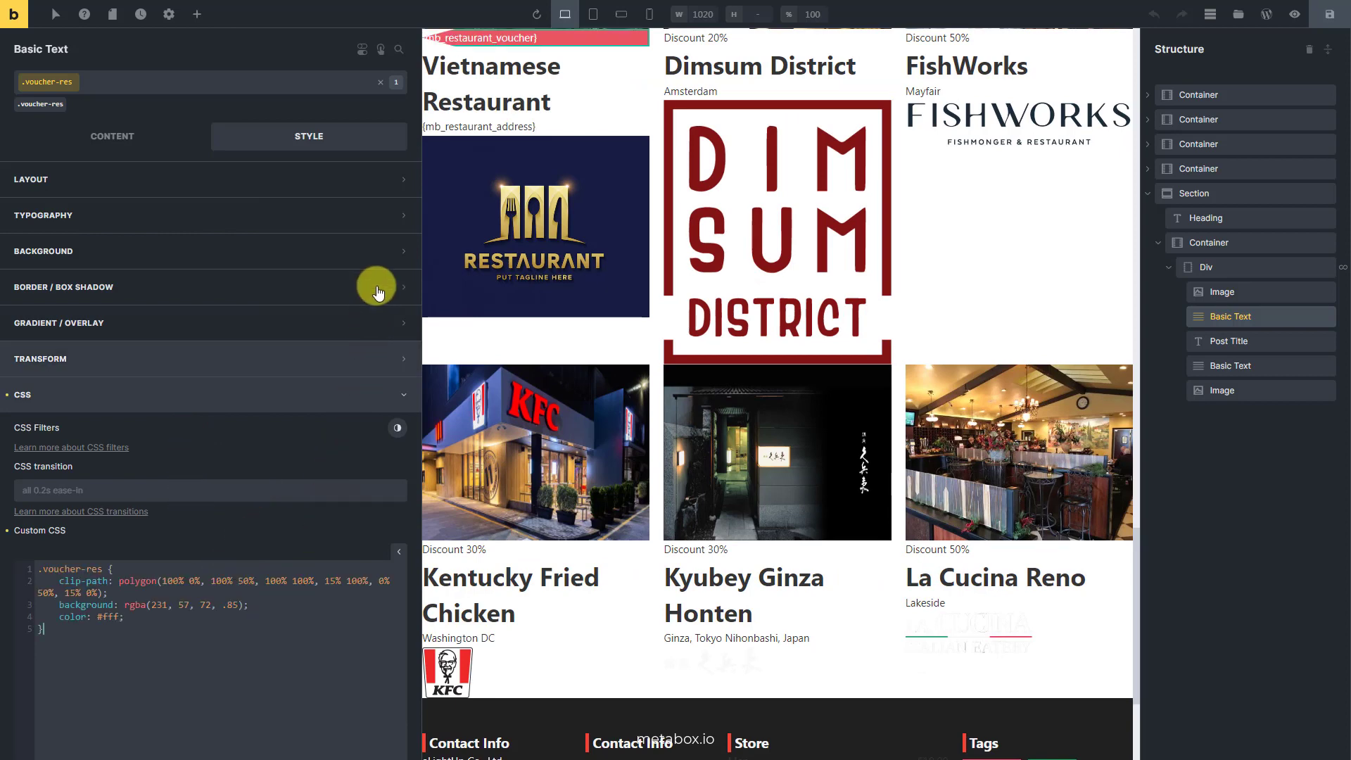
Set the voucher padding to 5 top, 20 right, 5 bottom, 30 left
{"action": "left_click", "coordinate": [368, 180]}
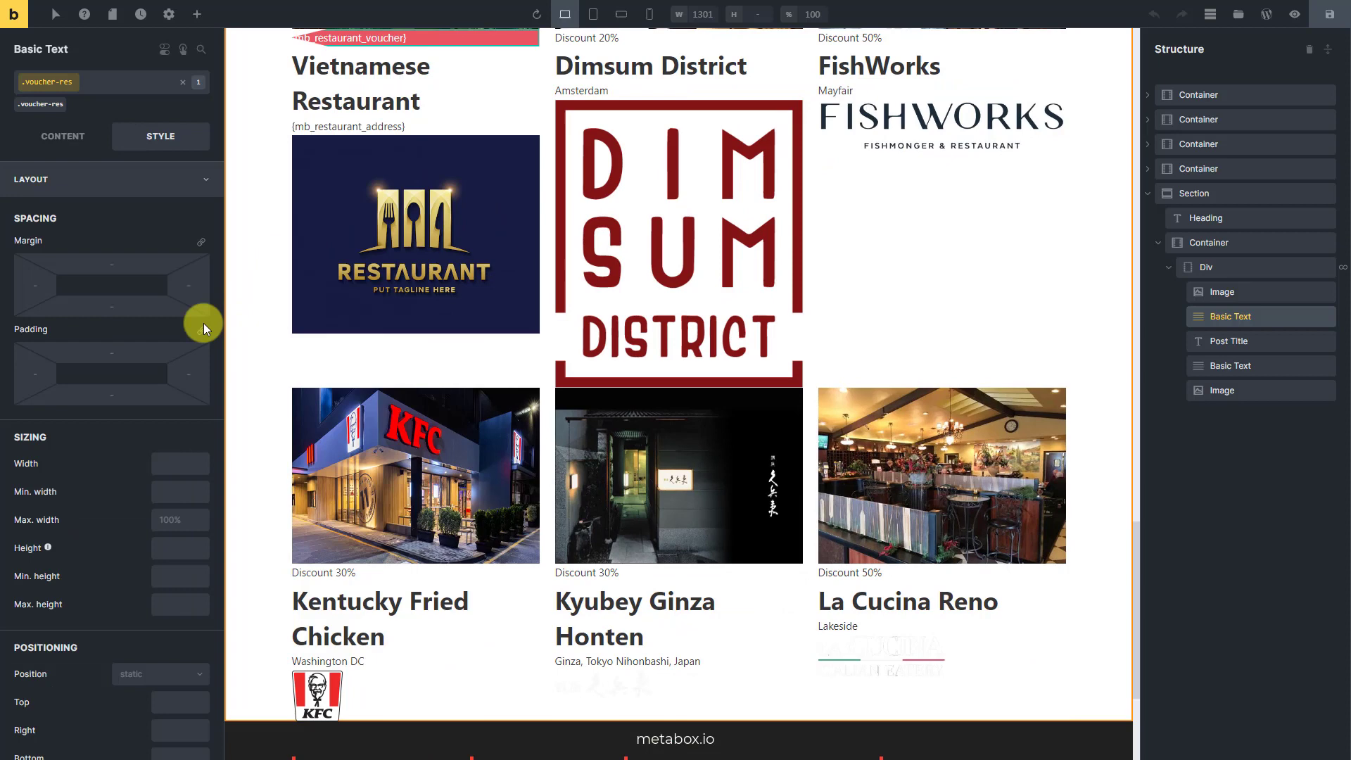
{"action": "left_click", "coordinate": [132, 352]}
{"action": "type", "text": "5"}
{"action": "left_click", "coordinate": [184, 369]}
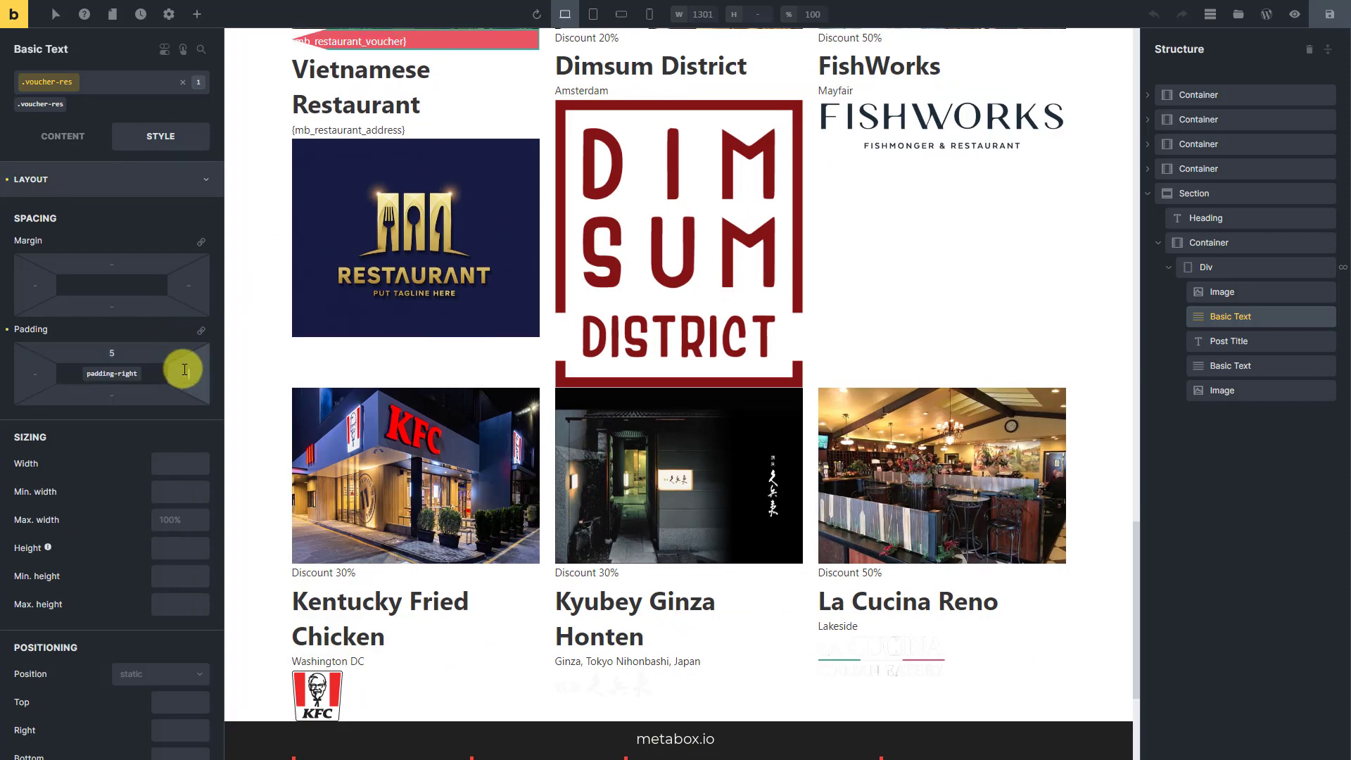
{"action": "left_click", "coordinate": [154, 396]}
{"action": "type", "text": "5"}
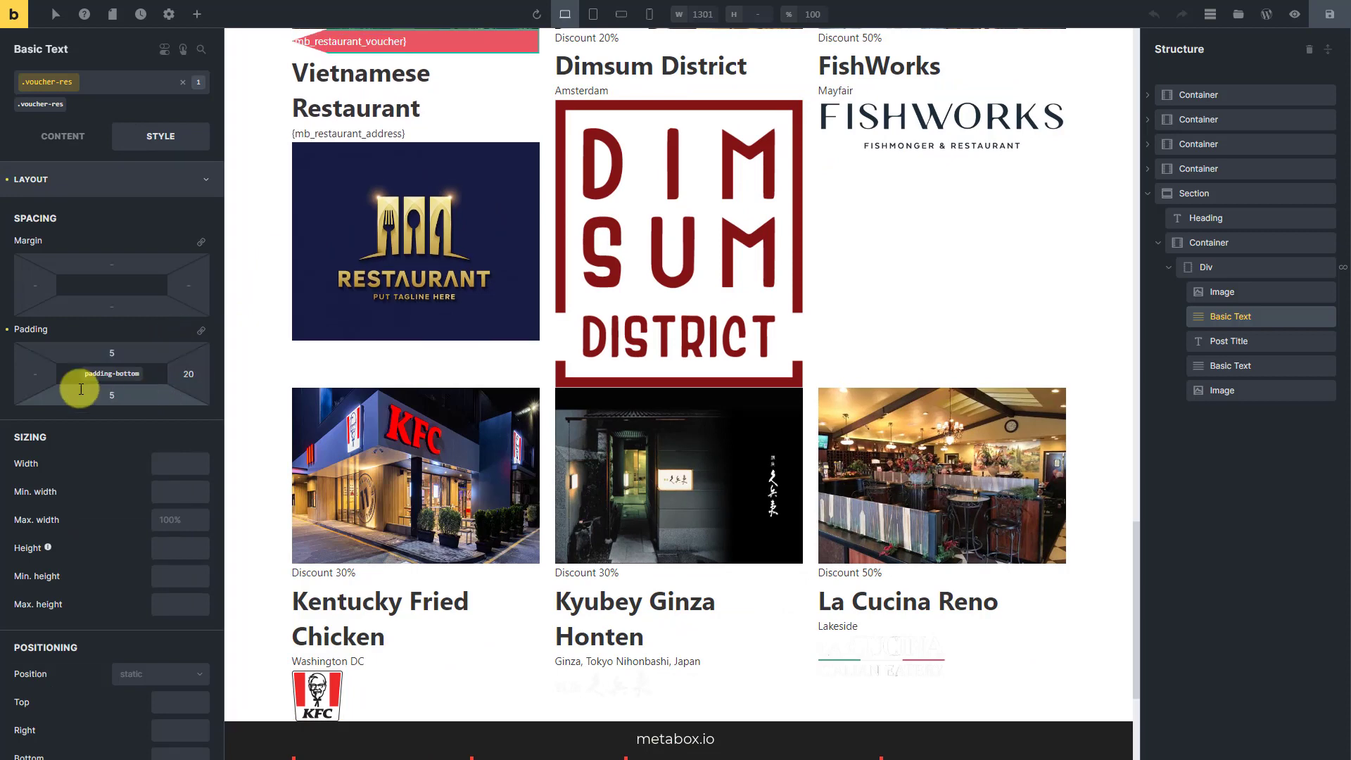
{"action": "left_click", "coordinate": [53, 375]}
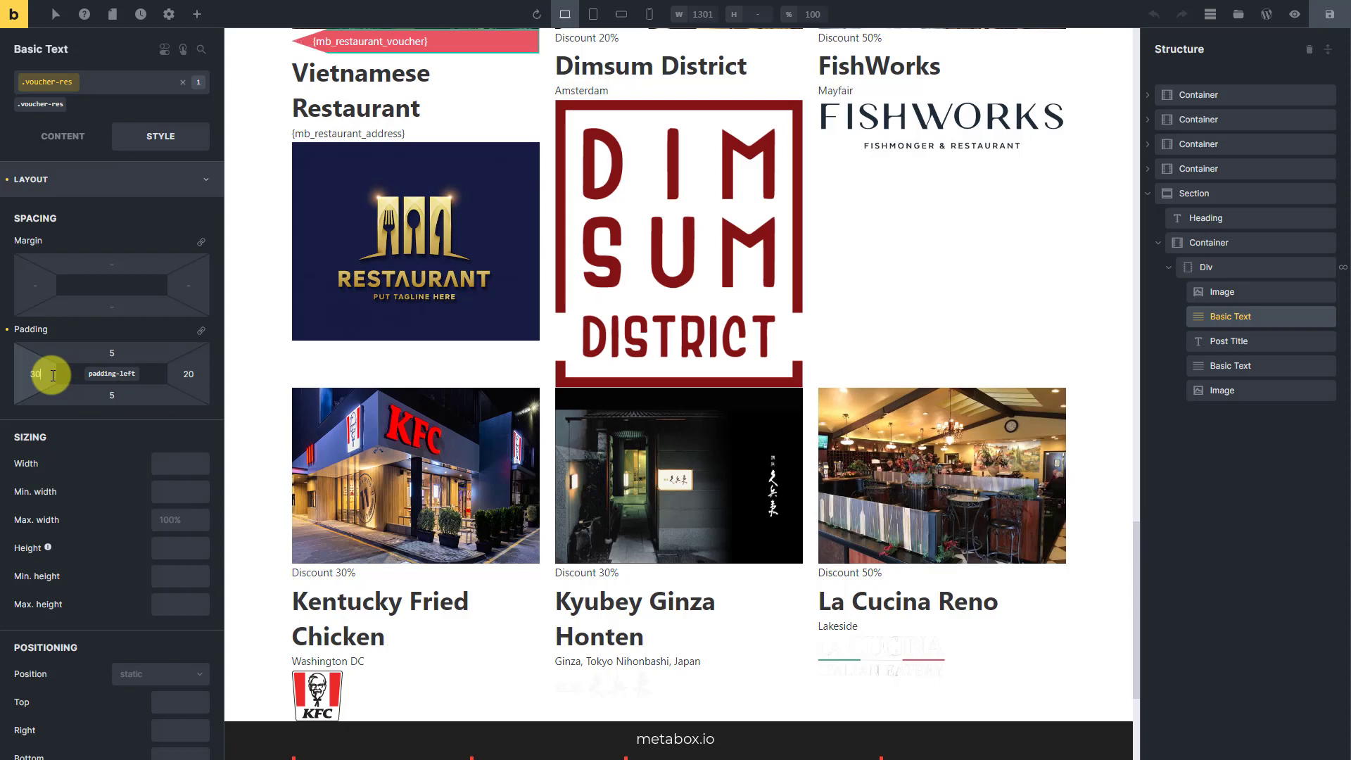
Give the voucher a 5 top margin and inline-block display
{"action": "left_click", "coordinate": [123, 264]}
{"action": "type", "text": "5"}
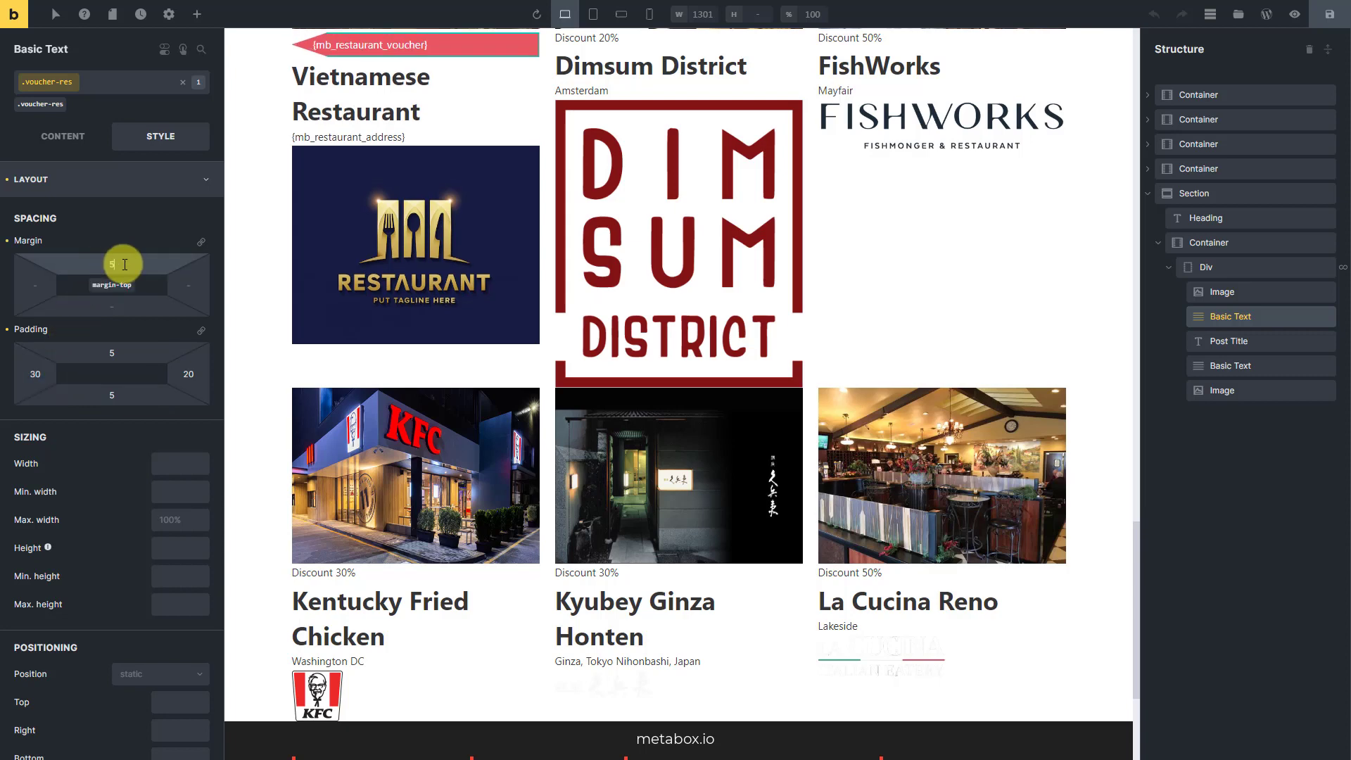
{"action": "scroll", "coordinate": [164, 288], "scroll_direction": "down", "scroll_amount": 6}
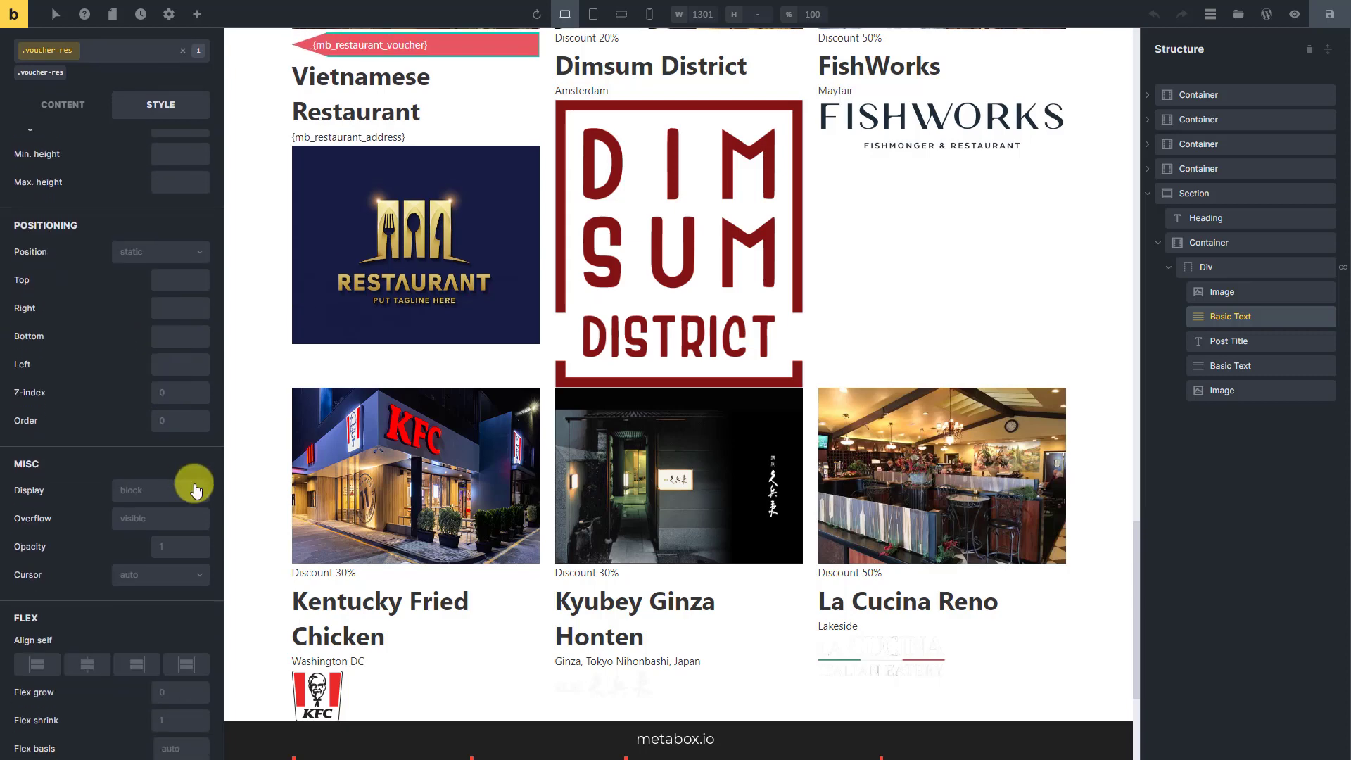
{"action": "left_click", "coordinate": [192, 490]}
{"action": "left_click", "coordinate": [172, 557]}
{"action": "scroll", "coordinate": [175, 556], "scroll_direction": "up", "scroll_amount": 5}
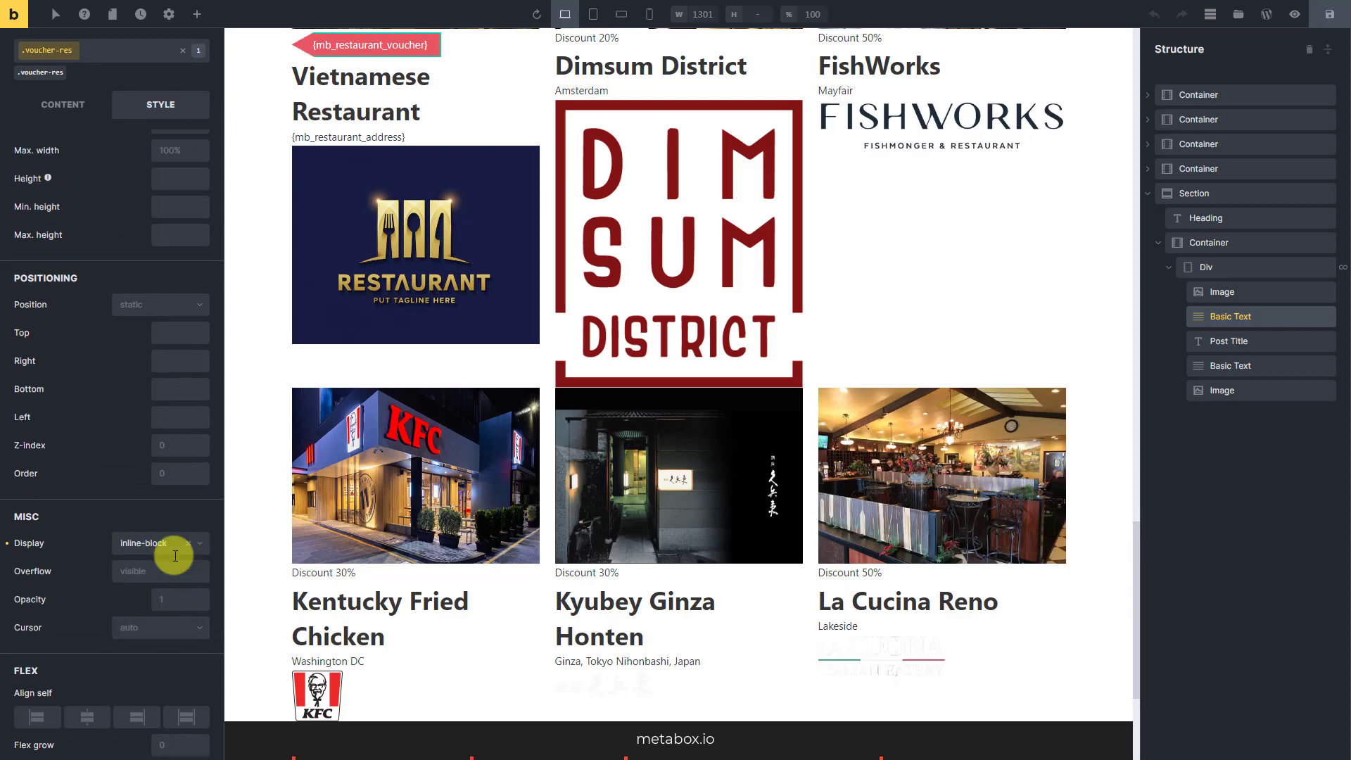
{"action": "scroll", "coordinate": [175, 556], "scroll_direction": "up", "scroll_amount": 2}
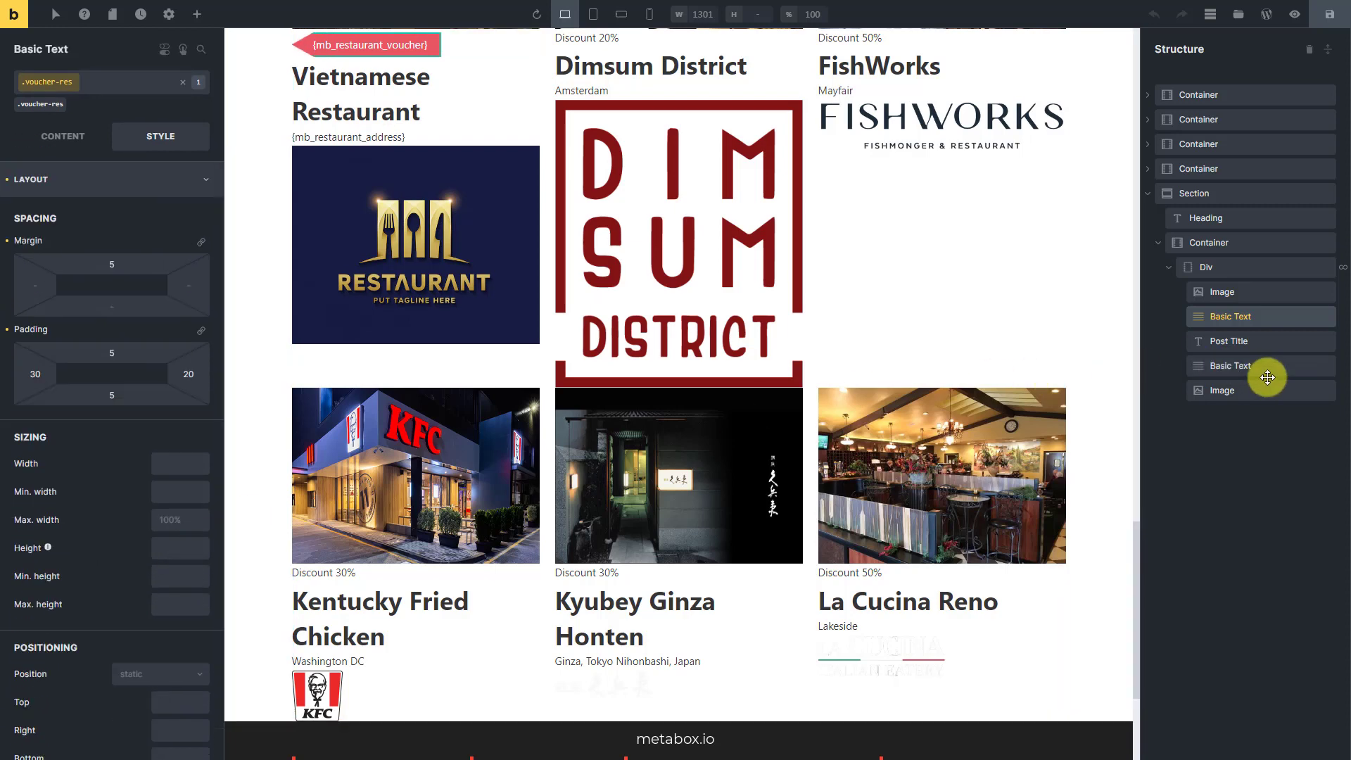
Change the restaurant Post Title HTML tag to h5
{"action": "left_click", "coordinate": [1274, 343]}
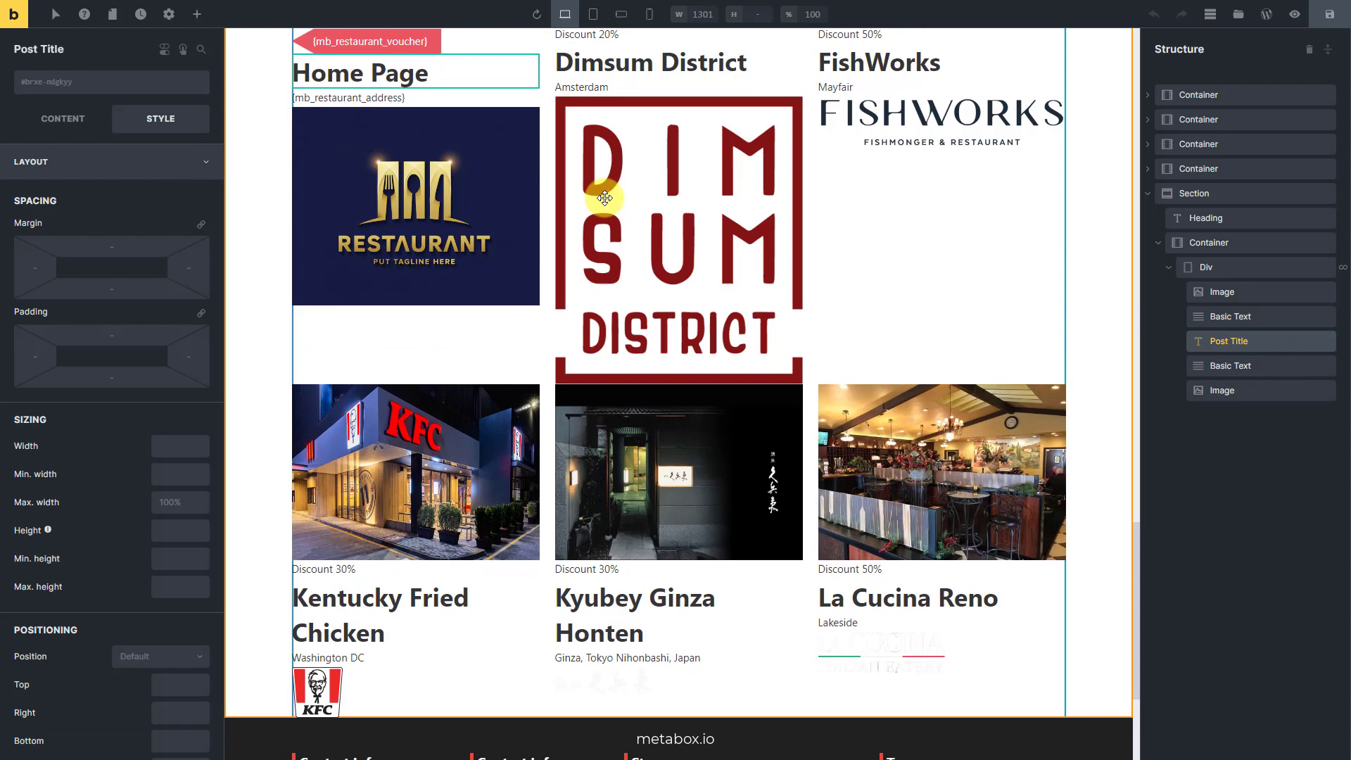
{"action": "left_click", "coordinate": [74, 119]}
{"action": "left_click", "coordinate": [160, 188]}
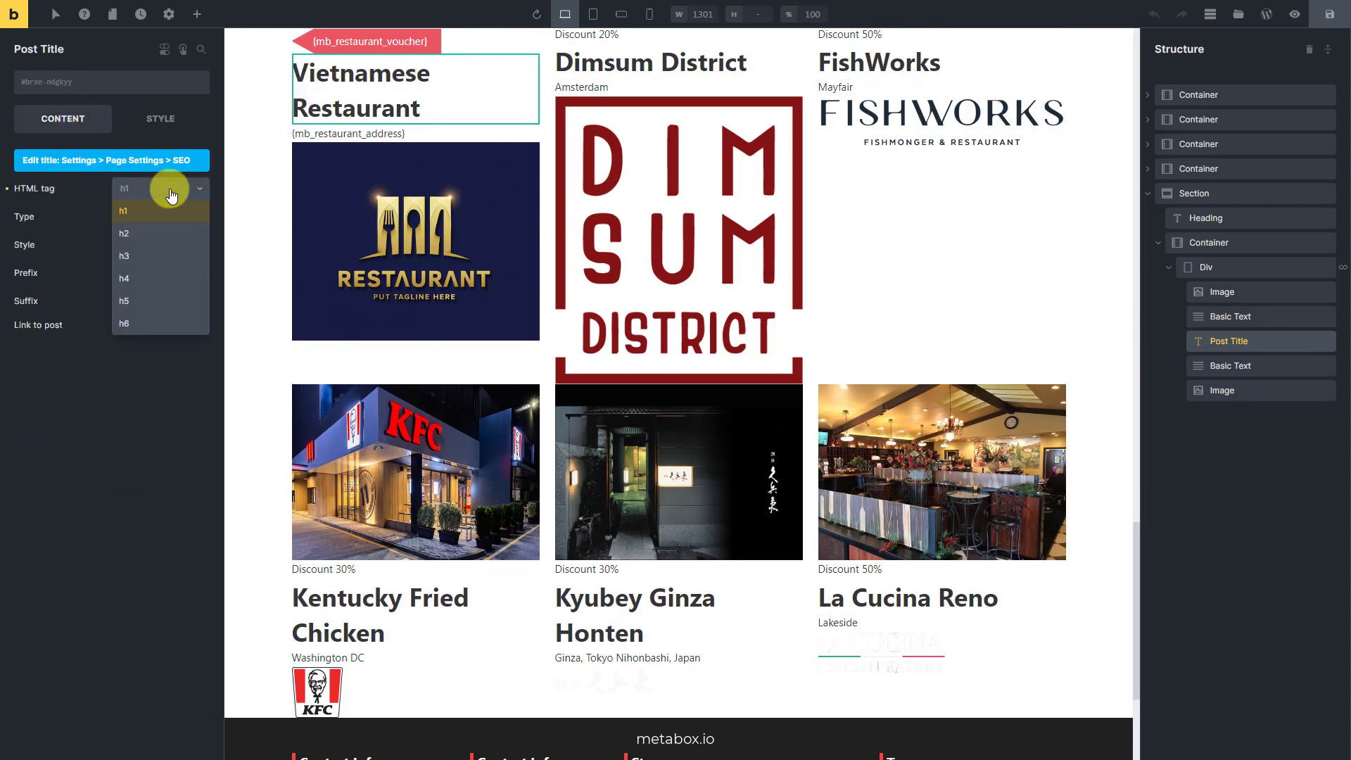
{"action": "left_click", "coordinate": [152, 300]}
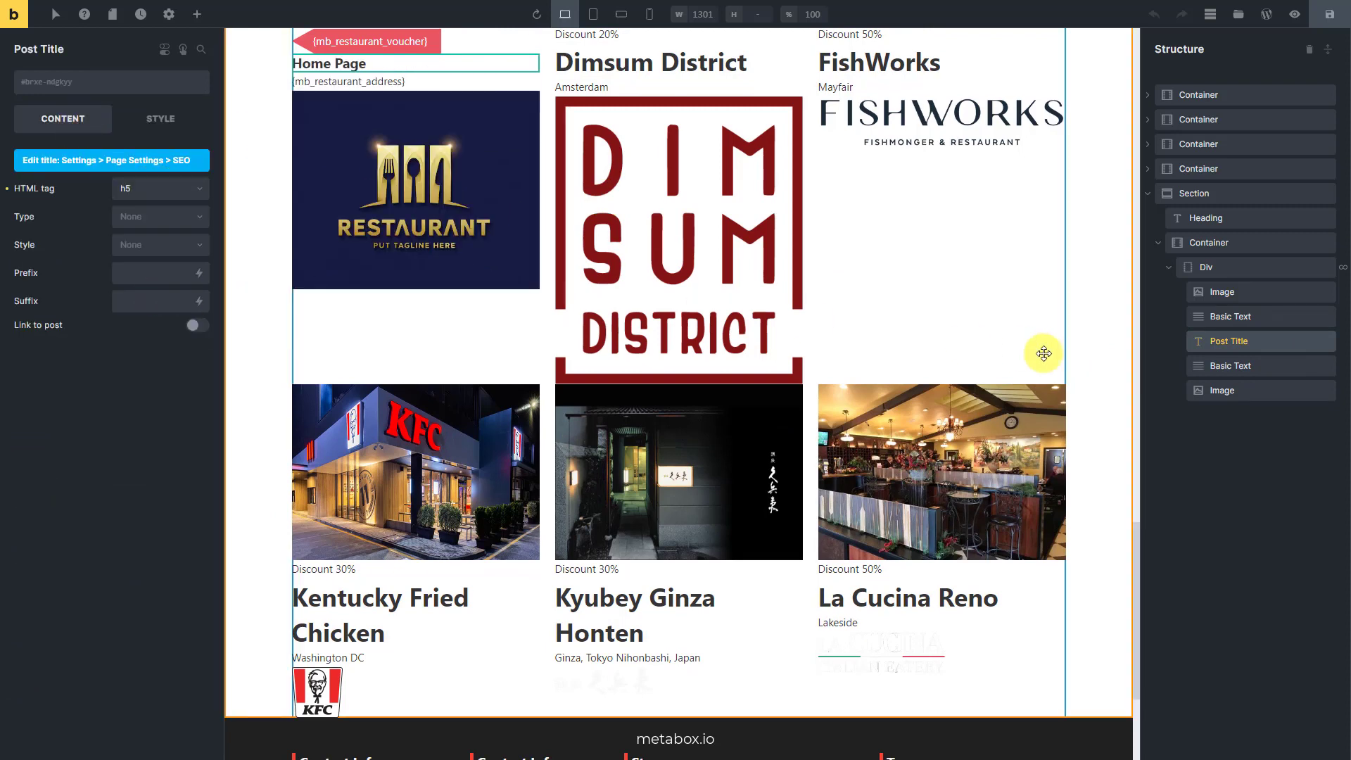
Set the logo to 20% width, absolutely positioned 5px from the top and right
{"action": "left_click", "coordinate": [1259, 390]}
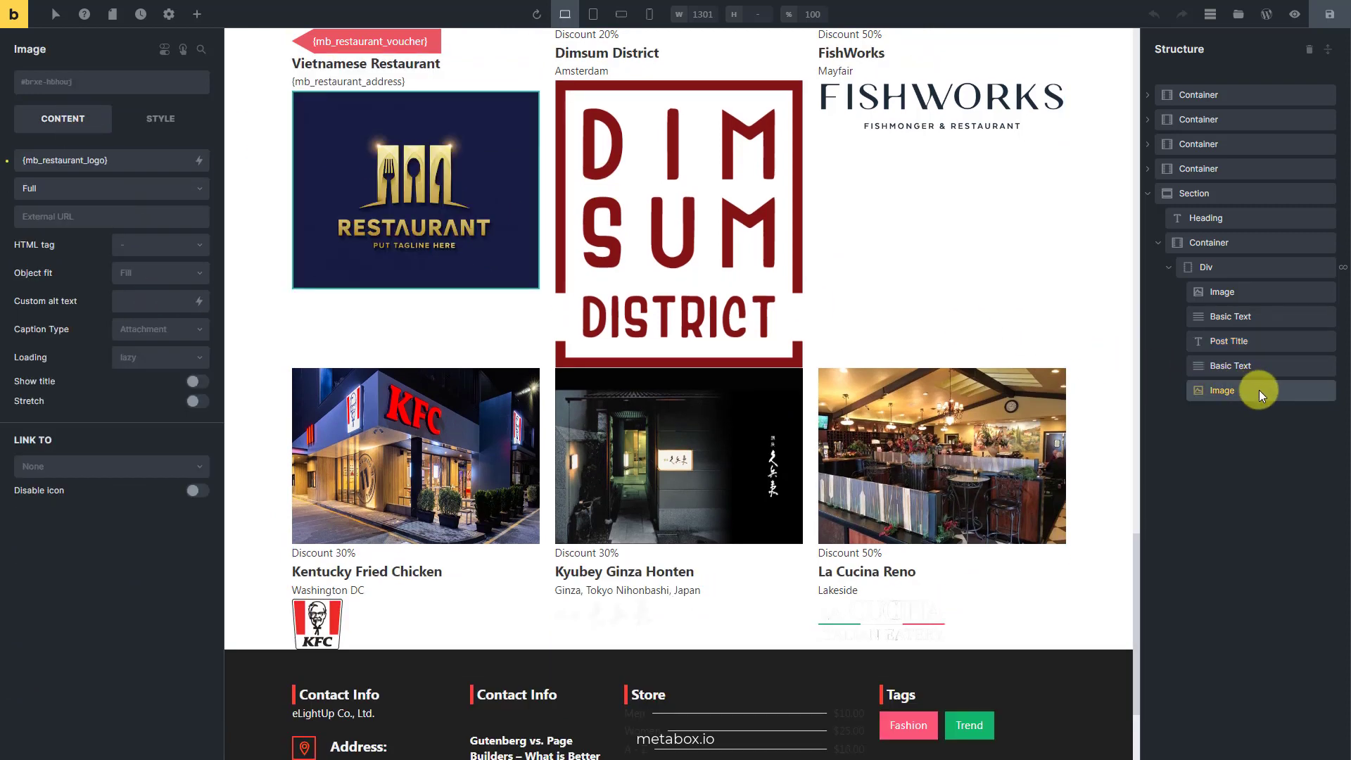
{"action": "left_click", "coordinate": [157, 116]}
{"action": "type", "text": "20%"}
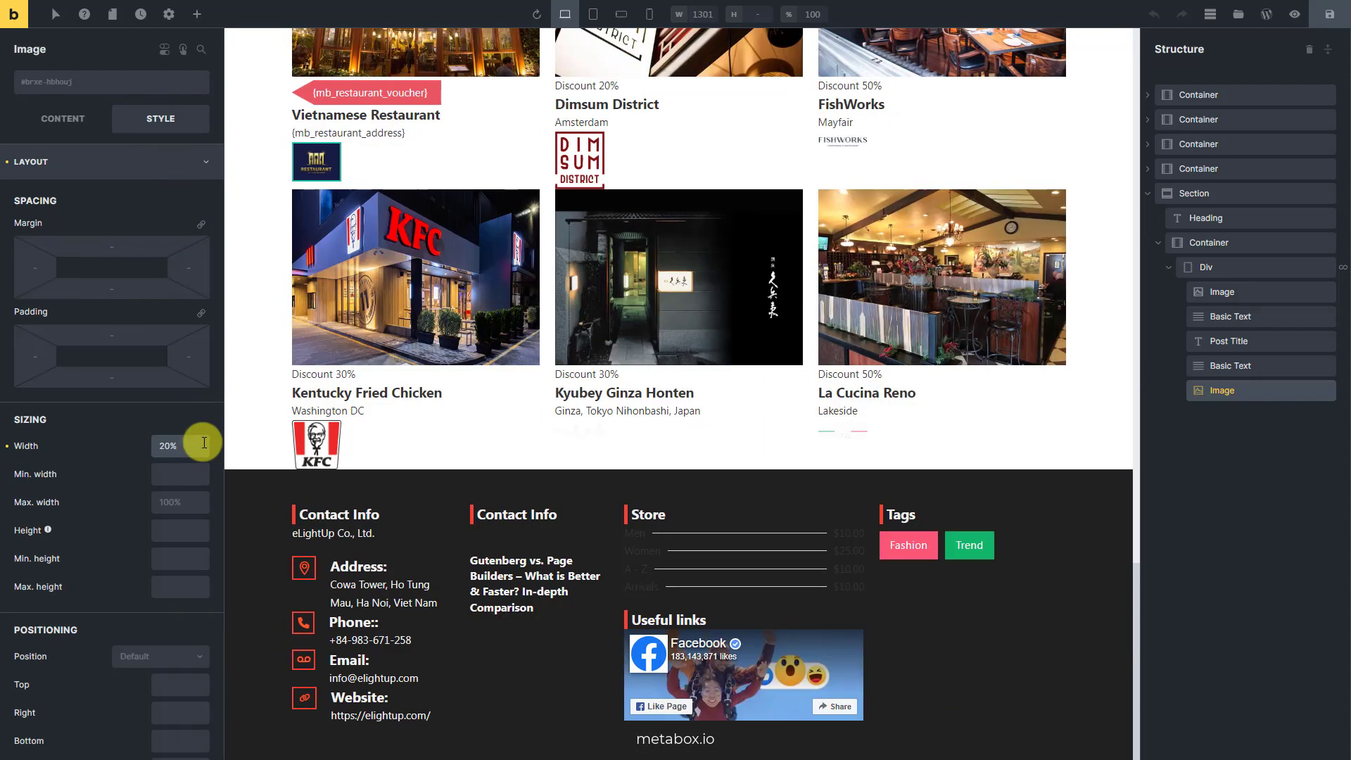
{"action": "scroll", "coordinate": [200, 442], "scroll_direction": "down", "scroll_amount": 3}
{"action": "left_click", "coordinate": [200, 447]}
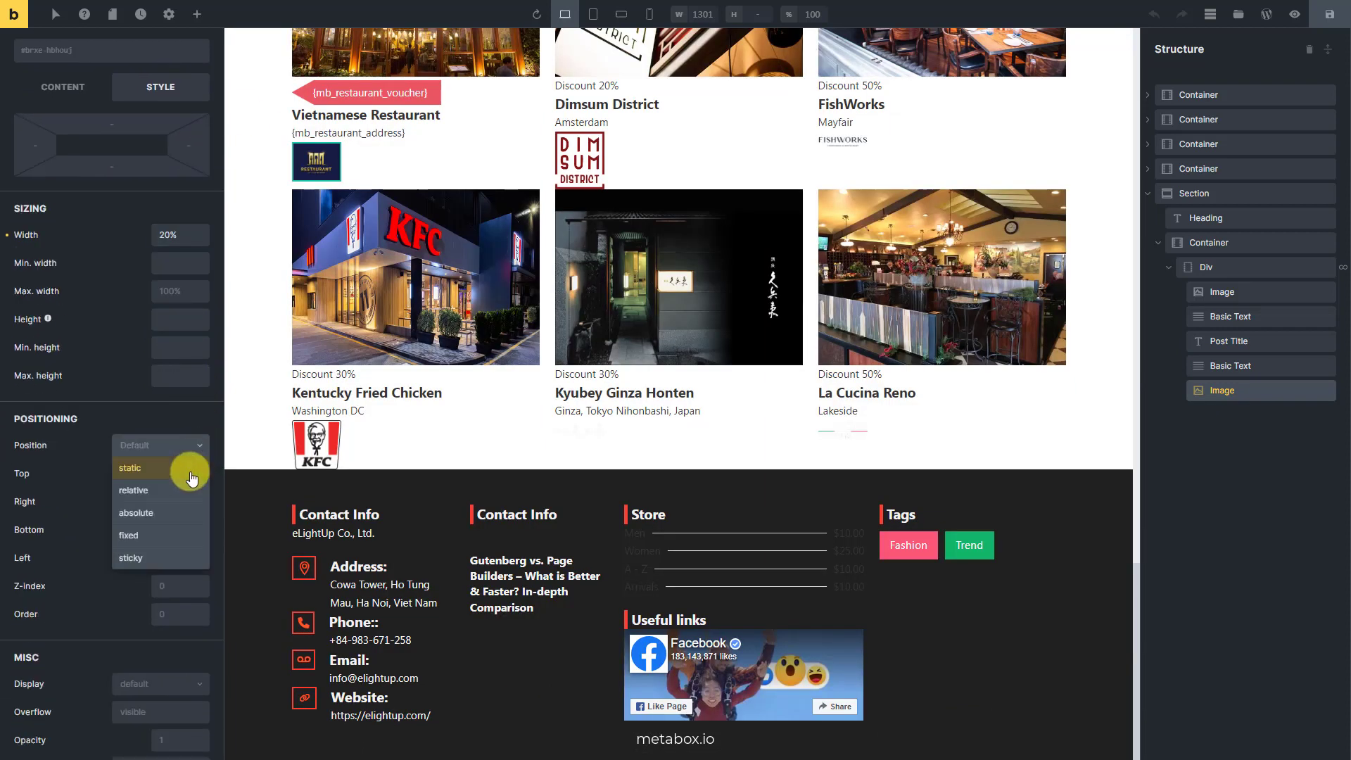
{"action": "left_click", "coordinate": [175, 513]}
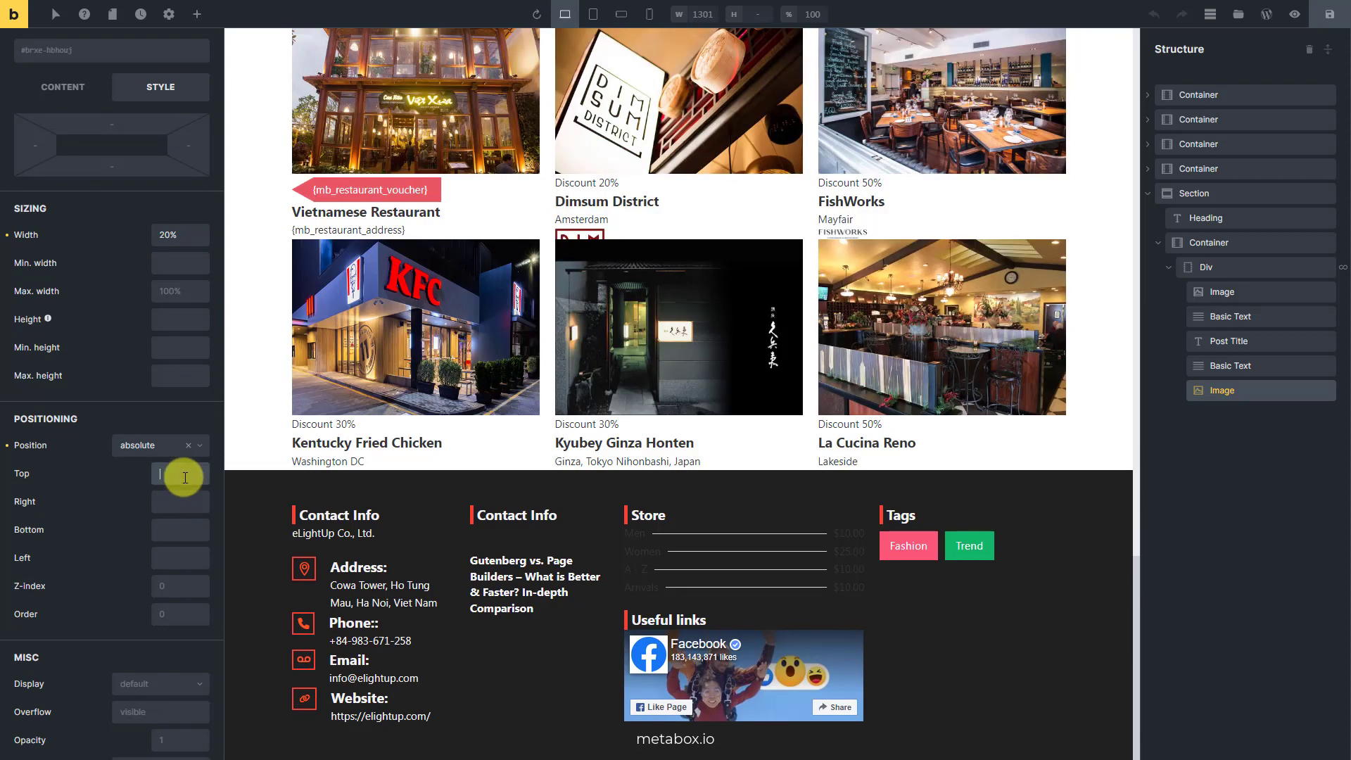
{"action": "type", "text": "5px"}
{"action": "left_click", "coordinate": [193, 500]}
{"action": "type", "text": "5px"}
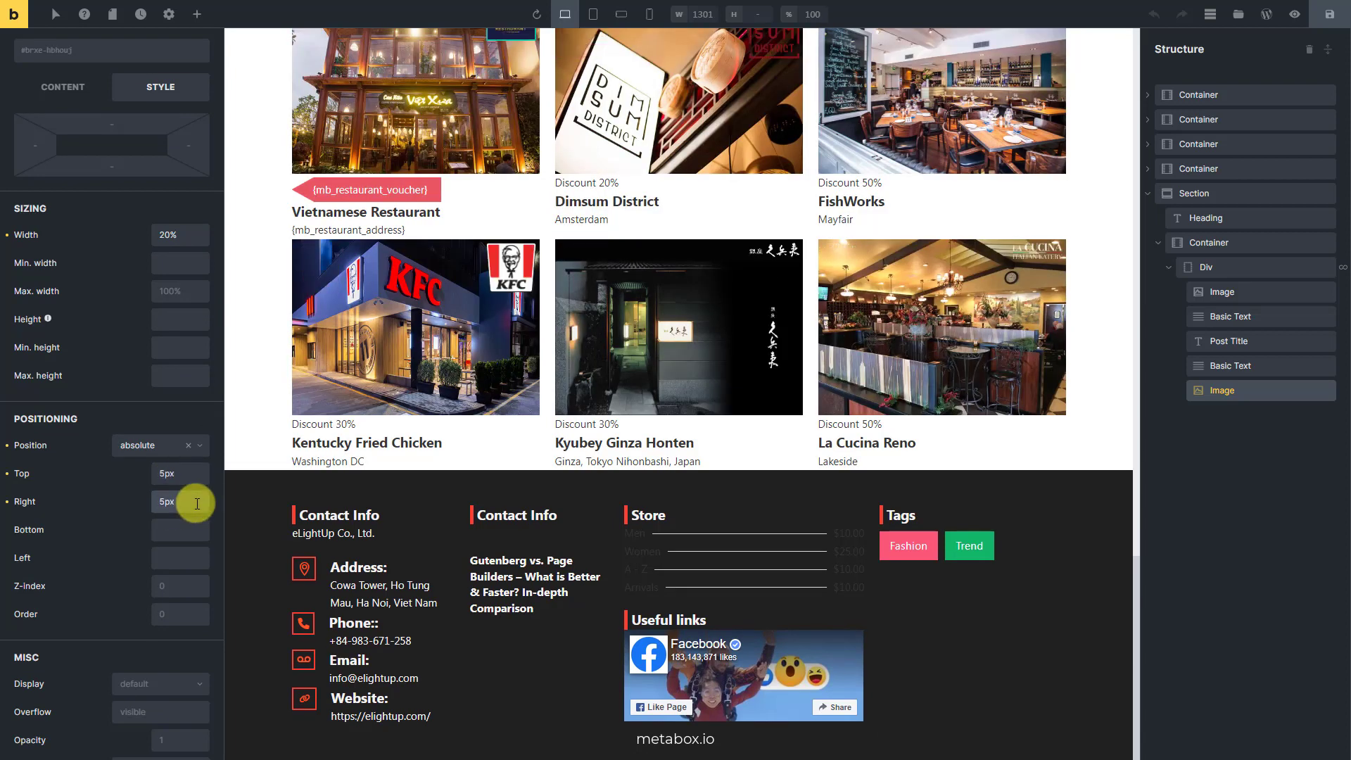
{"action": "scroll", "coordinate": [309, 405], "scroll_direction": "up", "scroll_amount": 3}
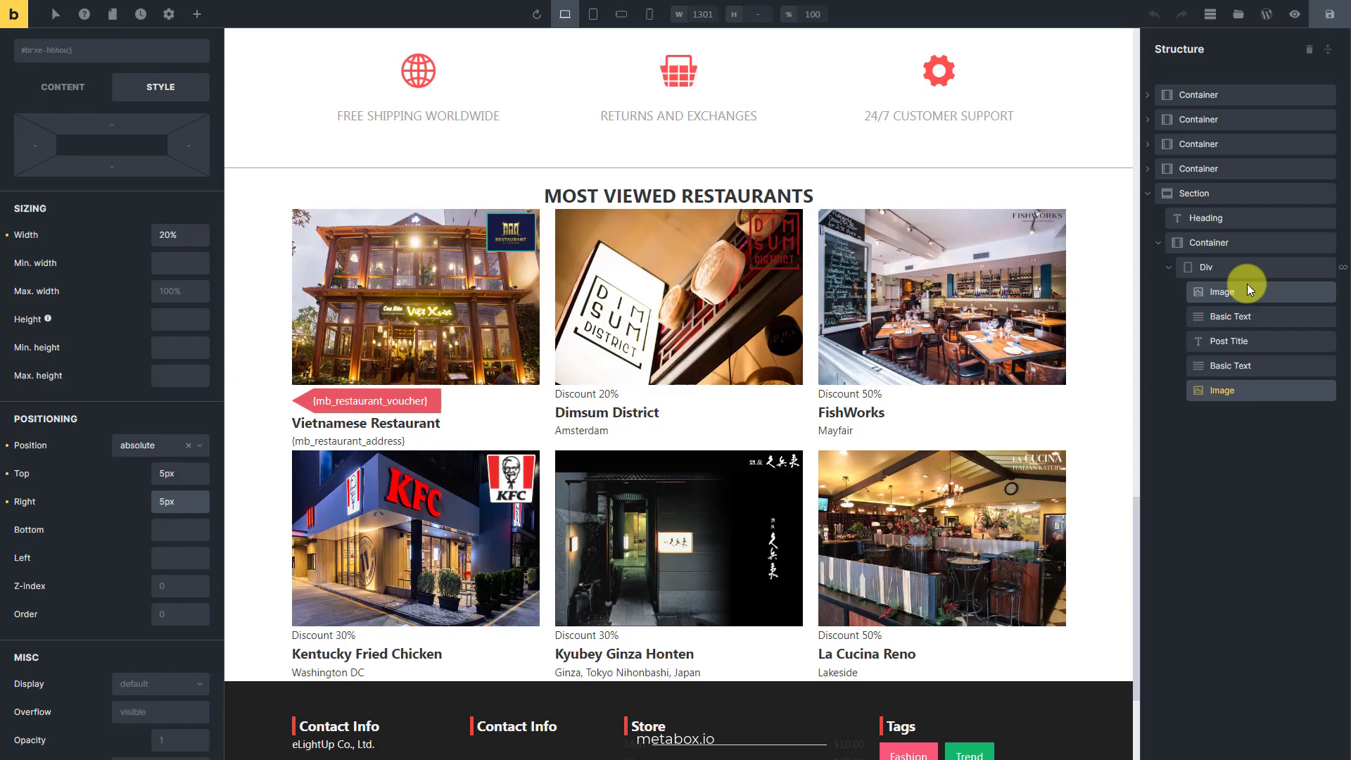
Add a 20 top margin to the MOST VIEWED RESTAURANTS heading and save the page
{"action": "left_click", "coordinate": [1263, 271]}
{"action": "left_click", "coordinate": [1265, 245]}
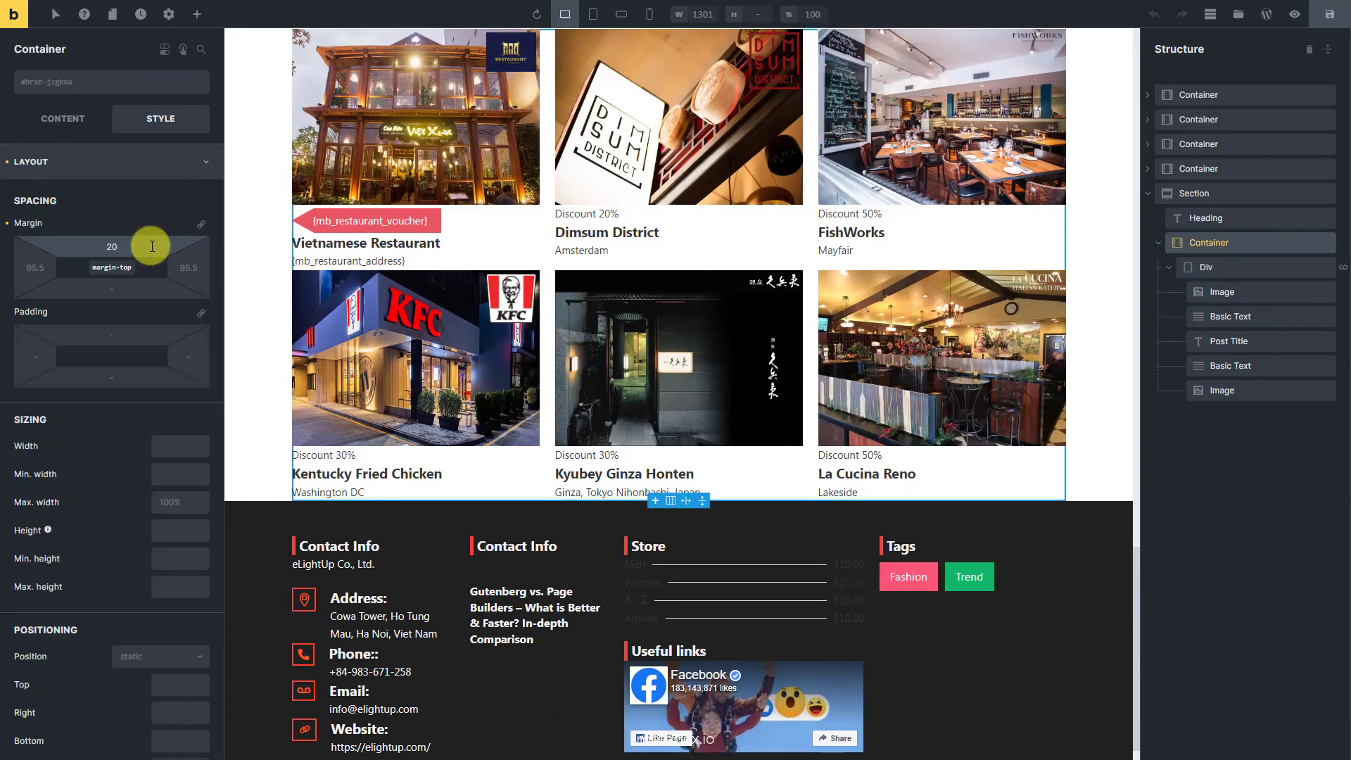
{"action": "left_click", "coordinate": [1252, 218]}
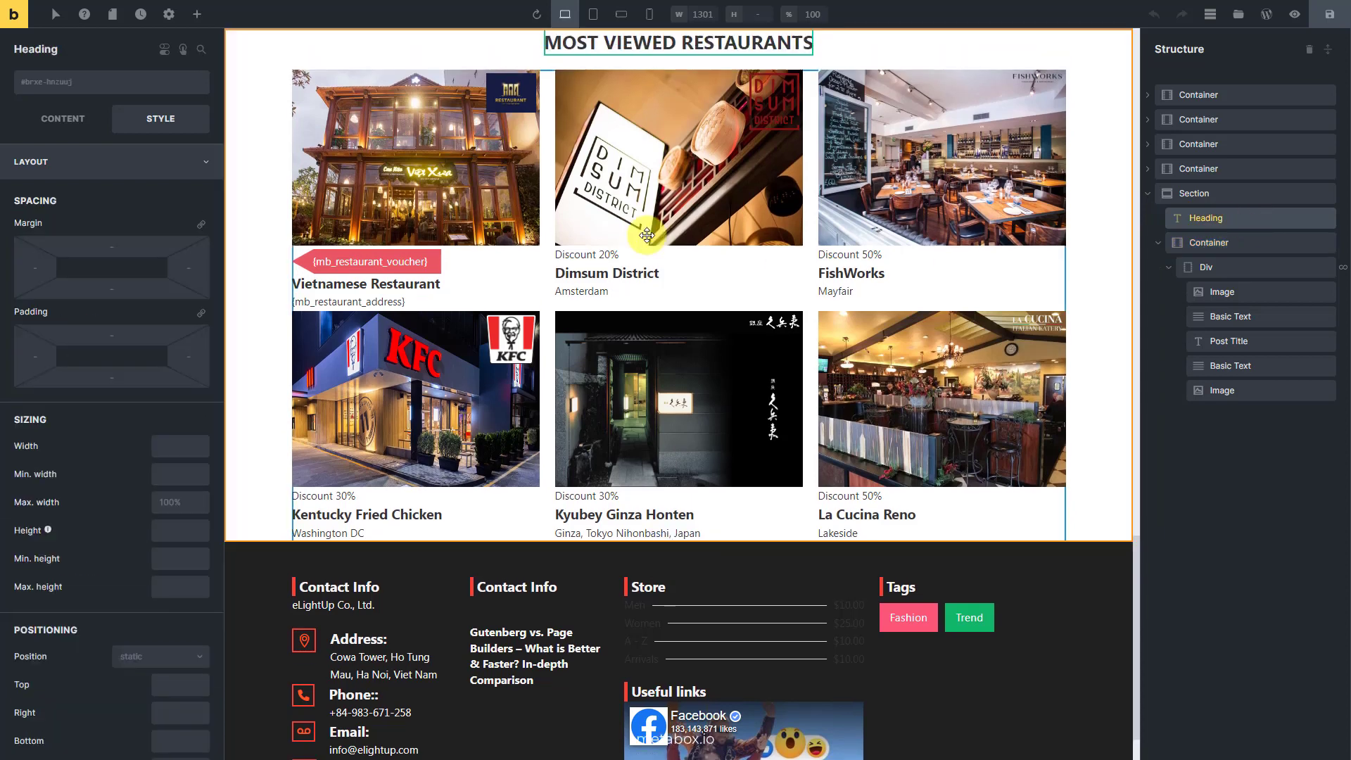
{"action": "left_click", "coordinate": [135, 244]}
{"action": "type", "text": "20"}
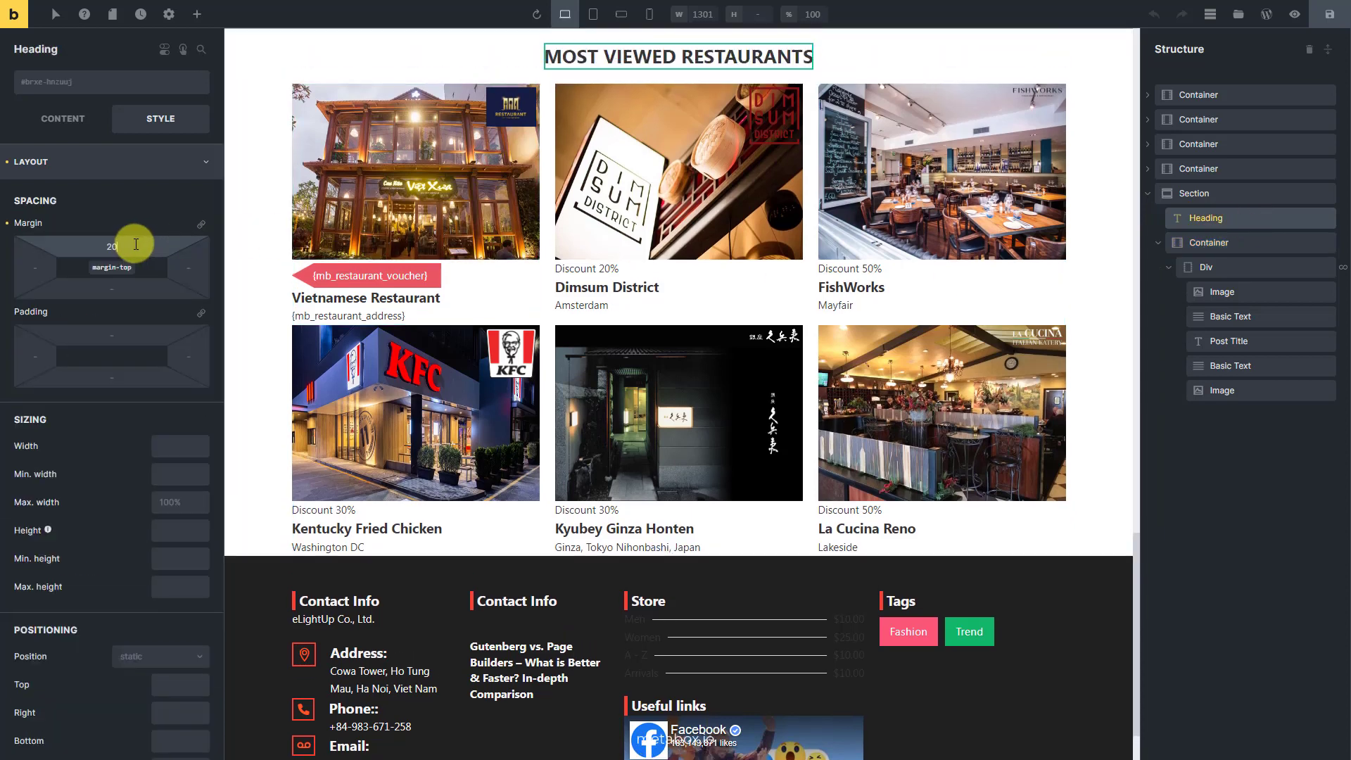
{"action": "left_click", "coordinate": [1322, 15]}
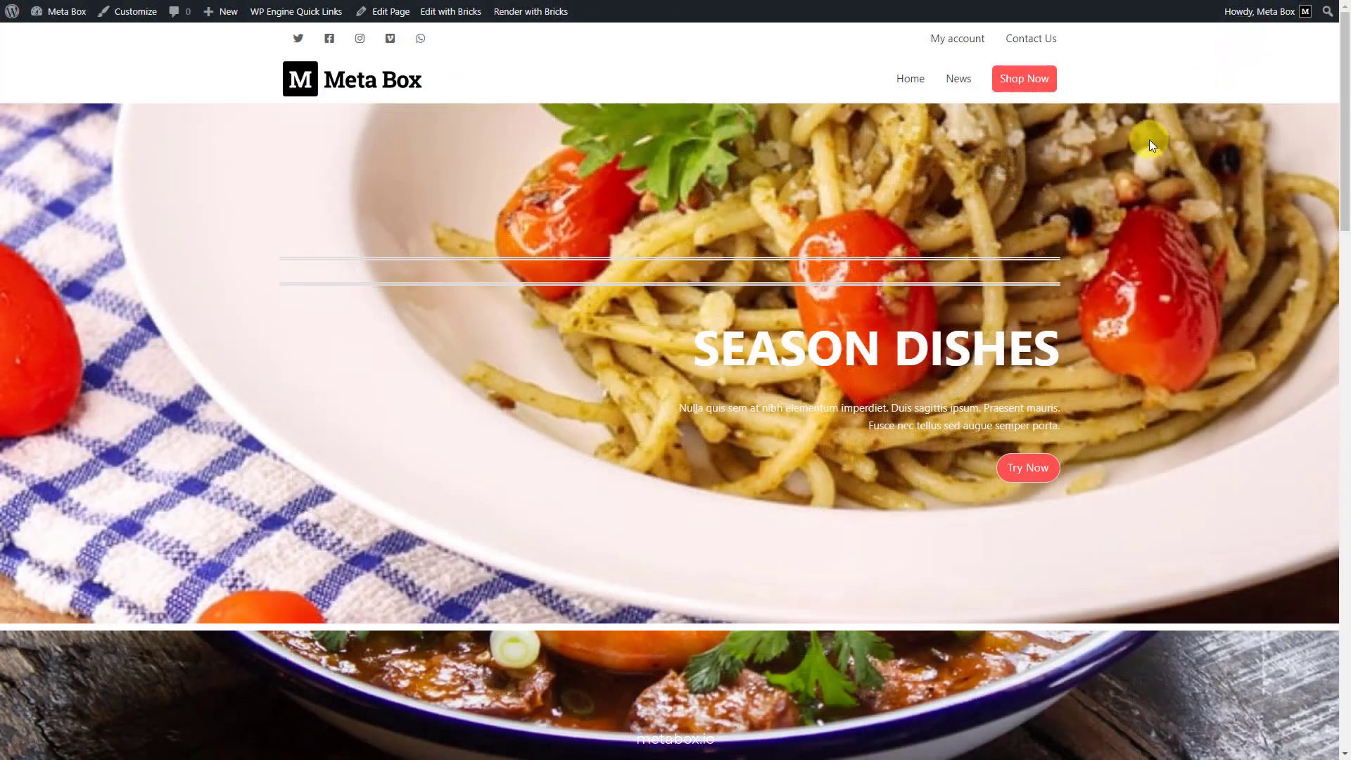
Scroll the live homepage to review the three-column restaurant cards with ribbons and corner logos
{"action": "scroll", "coordinate": [1033, 281], "scroll_direction": "down", "scroll_amount": 5}
{"action": "scroll", "coordinate": [1033, 281], "scroll_direction": "down", "scroll_amount": 15}
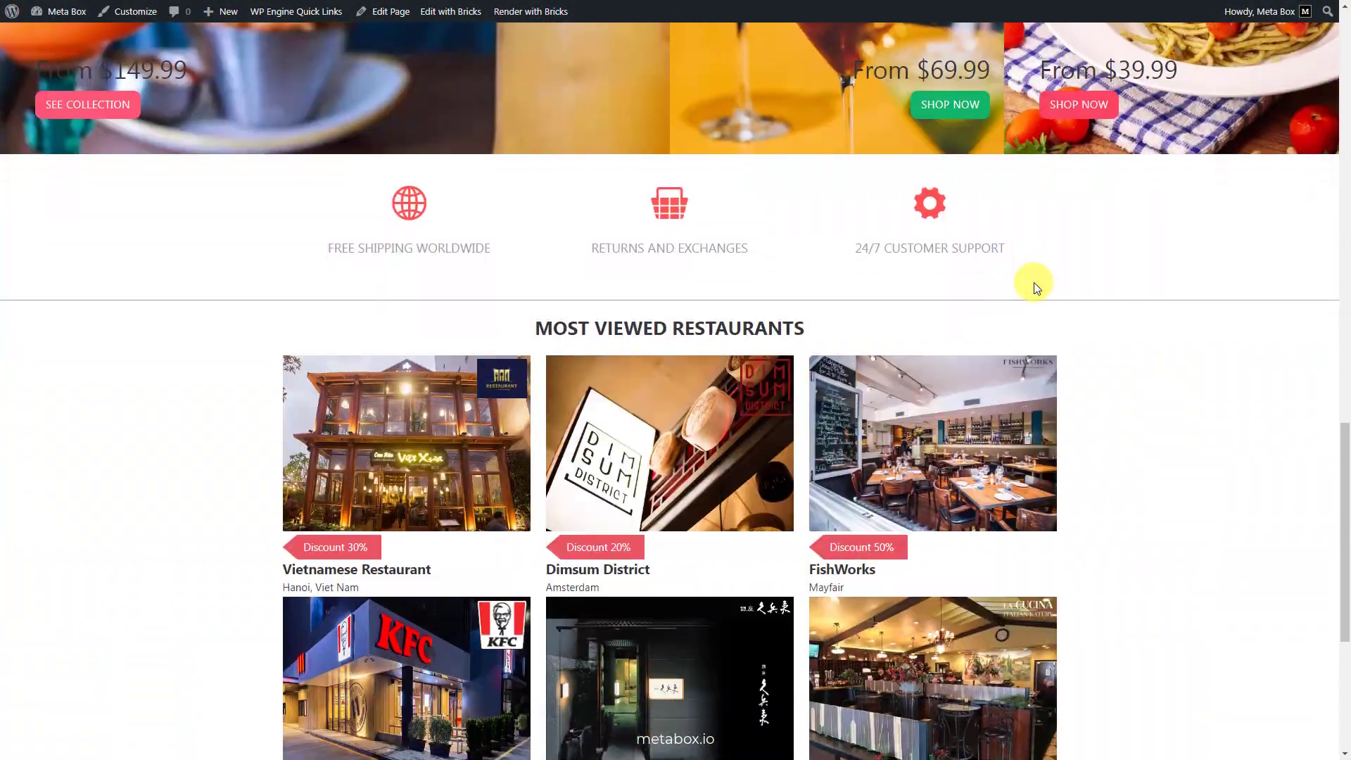
{"action": "scroll", "coordinate": [1033, 282], "scroll_direction": "up", "scroll_amount": 2}
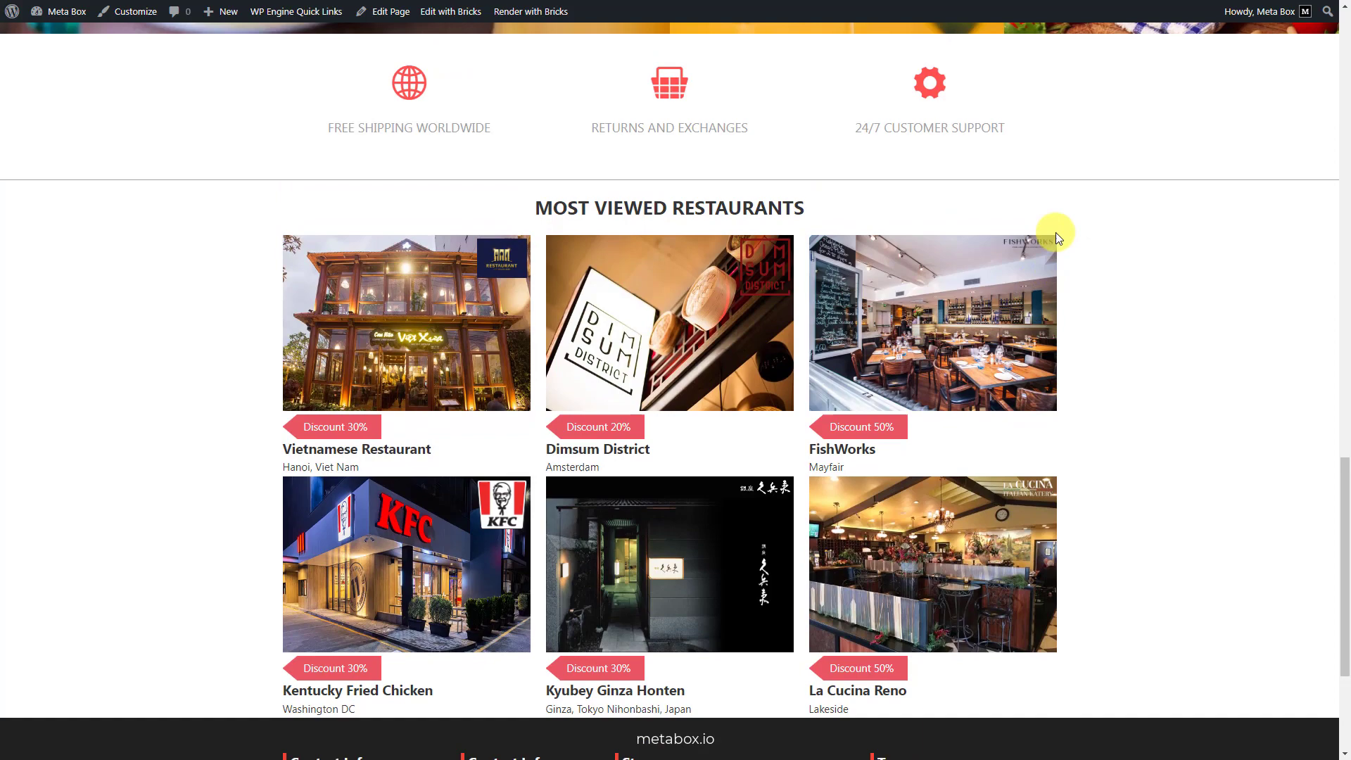